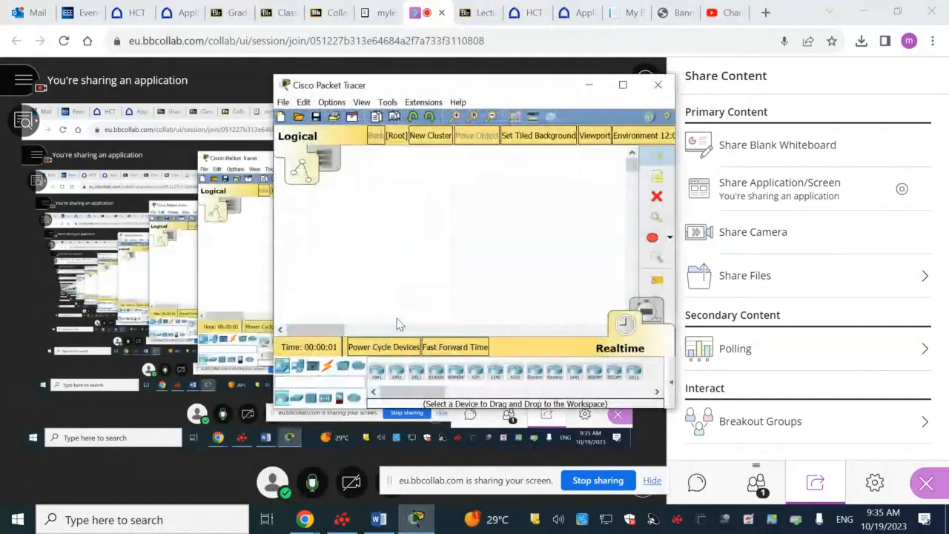
Open lab09 from the cis1103 folder and maximize the window
click(283, 103)
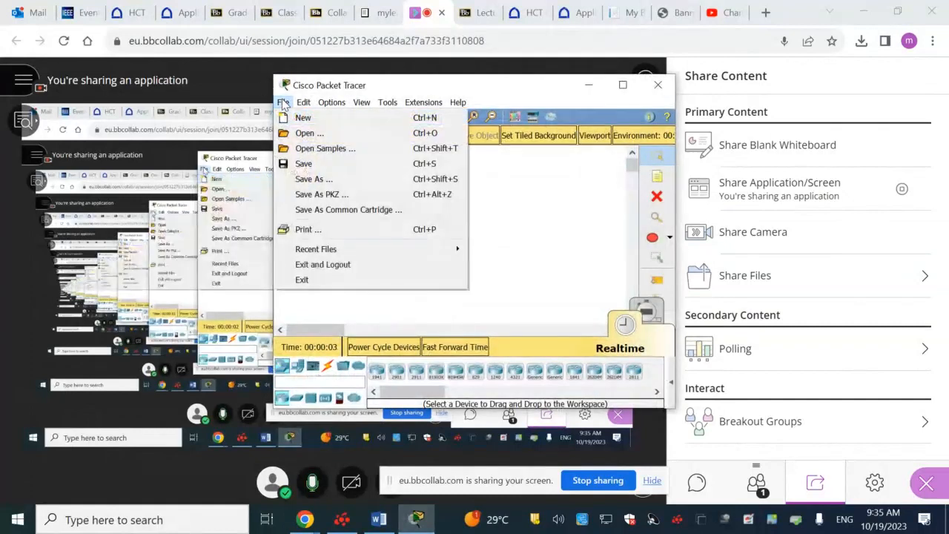
click(306, 133)
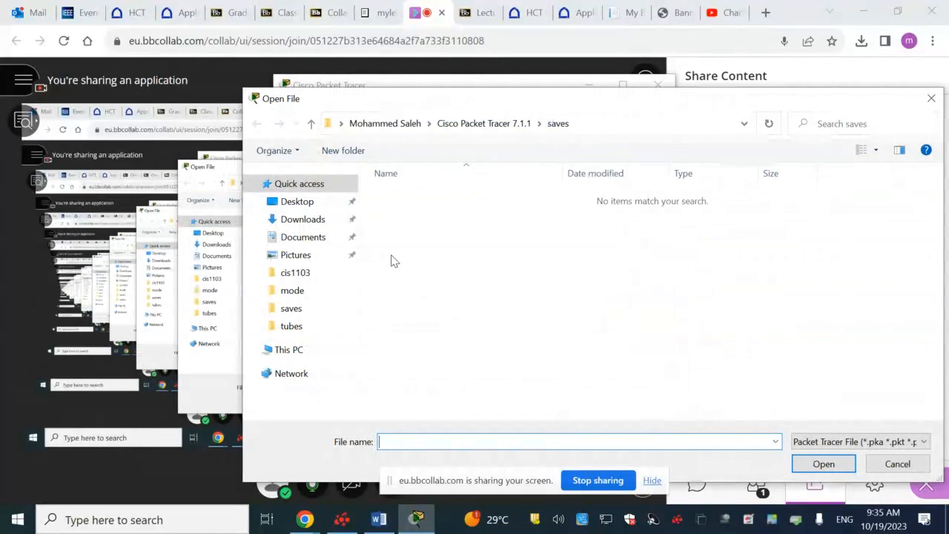
click(296, 273)
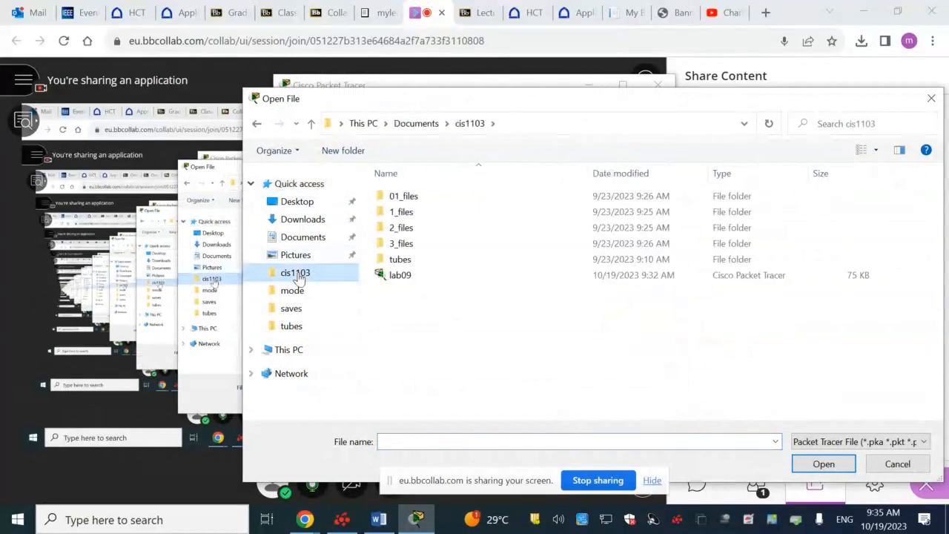
click(412, 278)
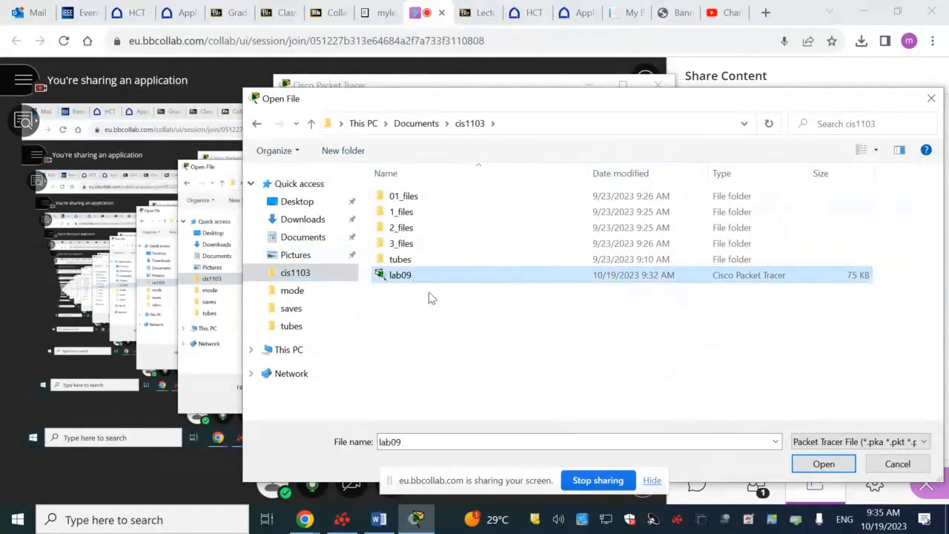
click(815, 463)
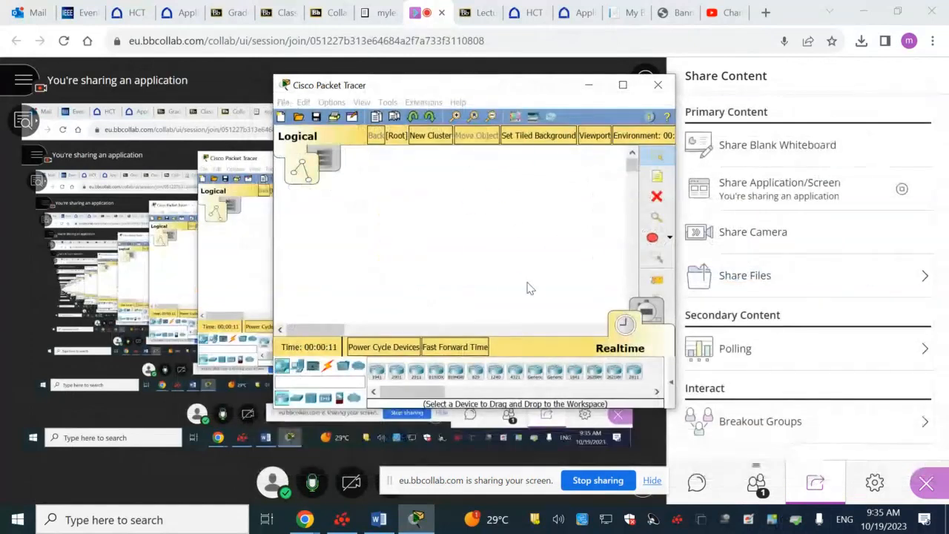
click(622, 86)
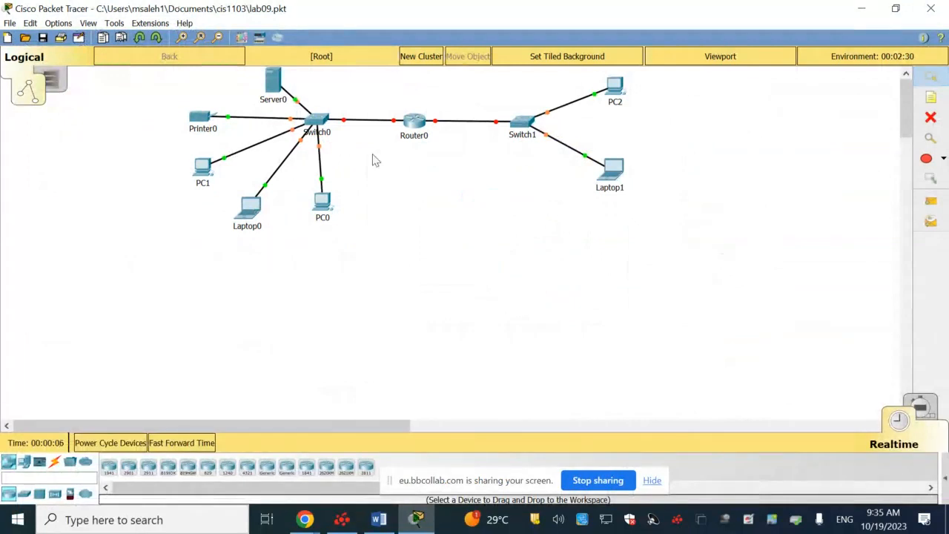
Try to move Server0, then dismiss the crash report without saving a diagnostic file
click(271, 79)
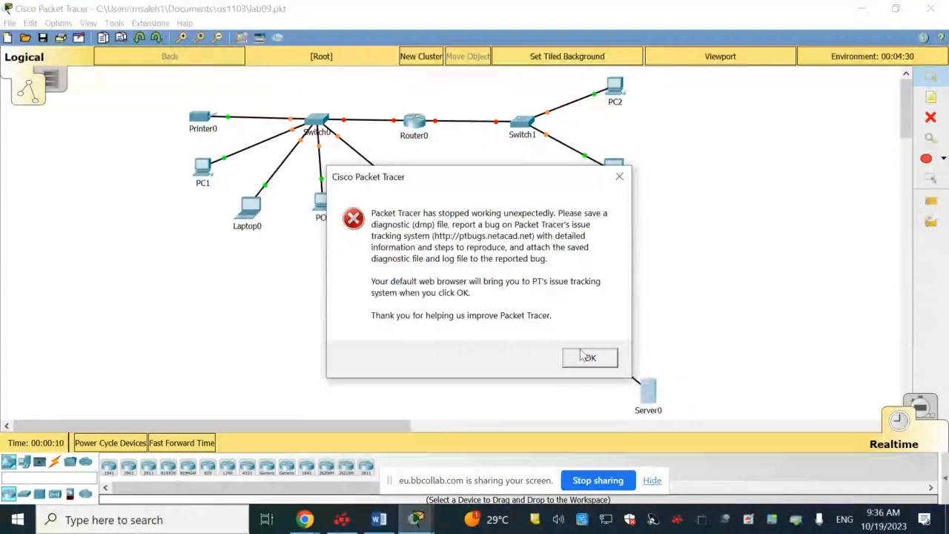
click(619, 177)
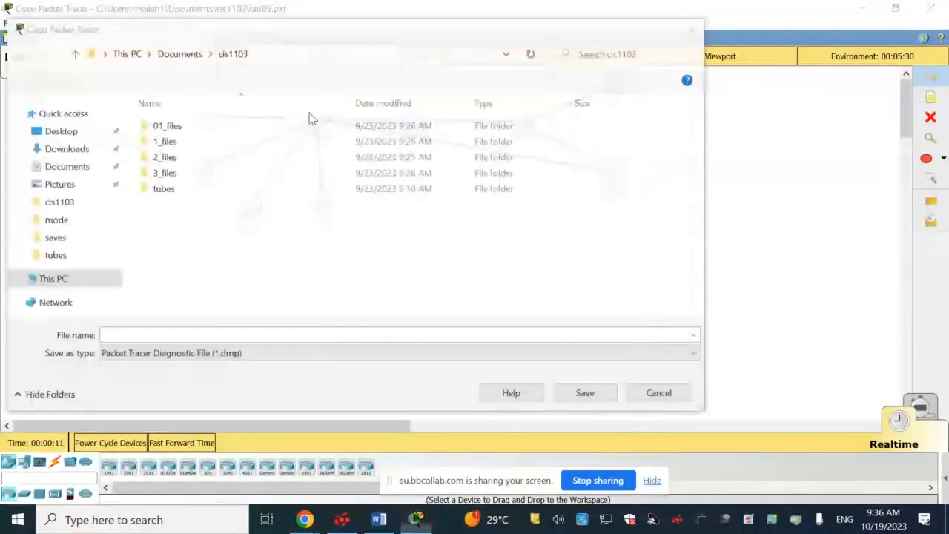
click(659, 392)
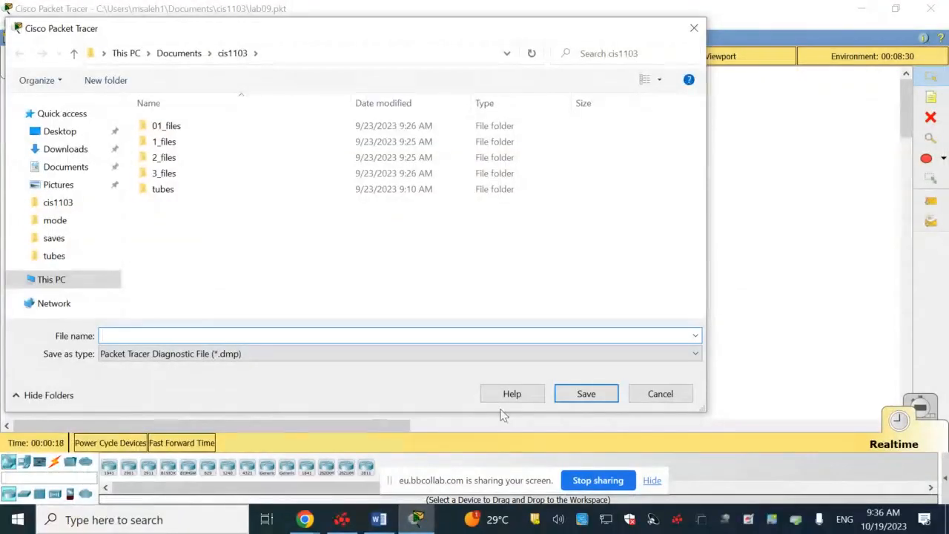
click(660, 394)
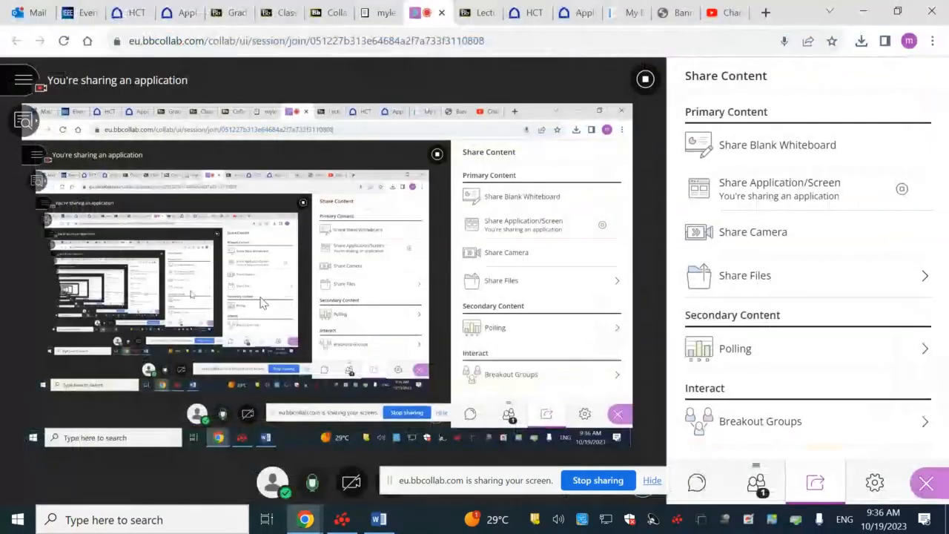
Search for "packet" in Windows and launch Cisco Packet Tracer
click(16, 521)
text(packet)
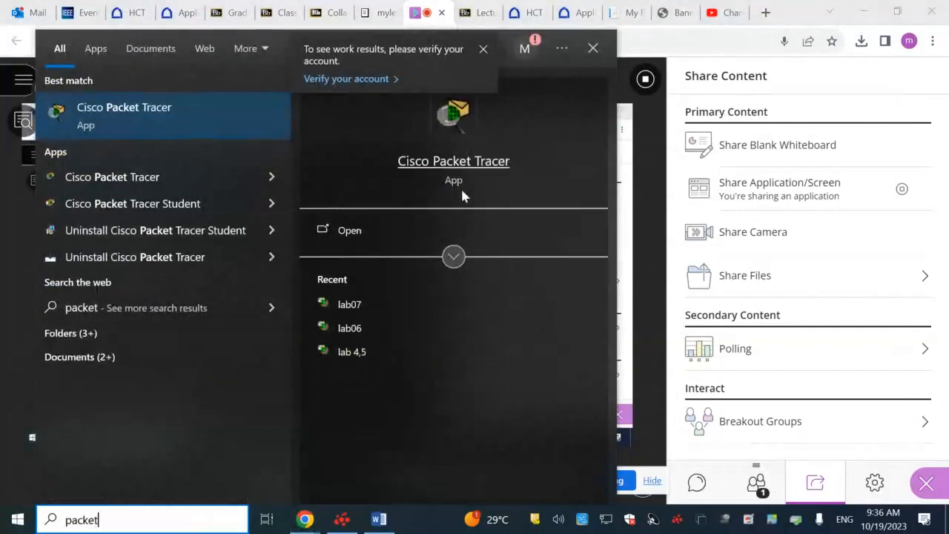
click(342, 232)
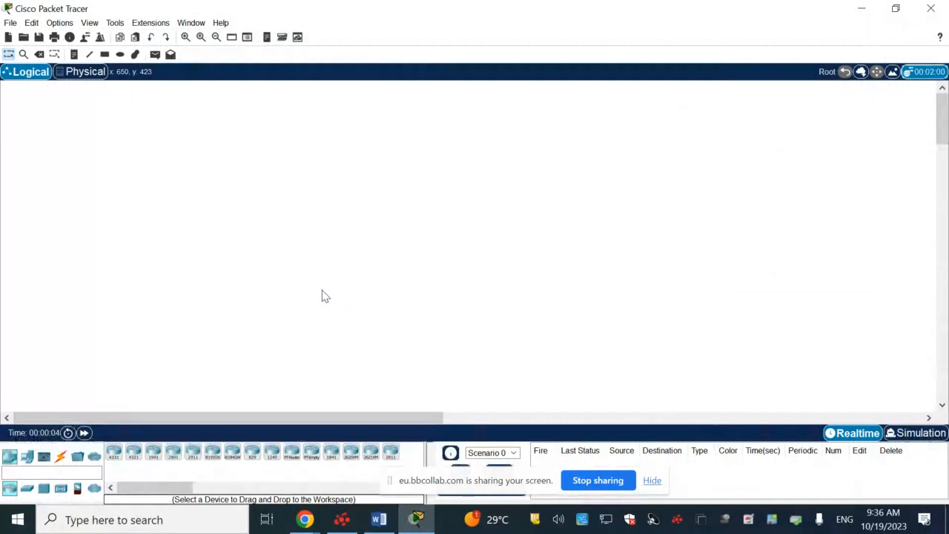
Open the saved lab09 network file from the cis1103 folder
click(11, 23)
click(34, 53)
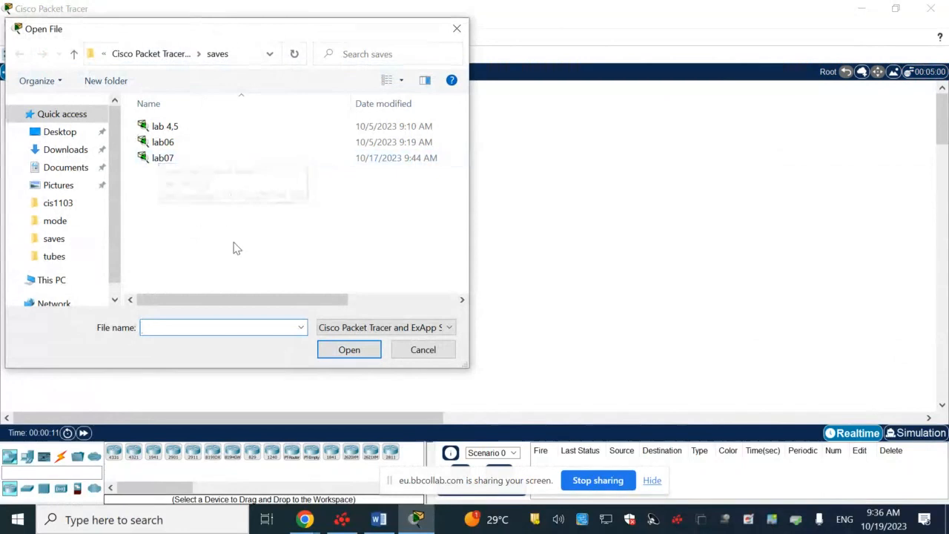
click(67, 203)
click(160, 205)
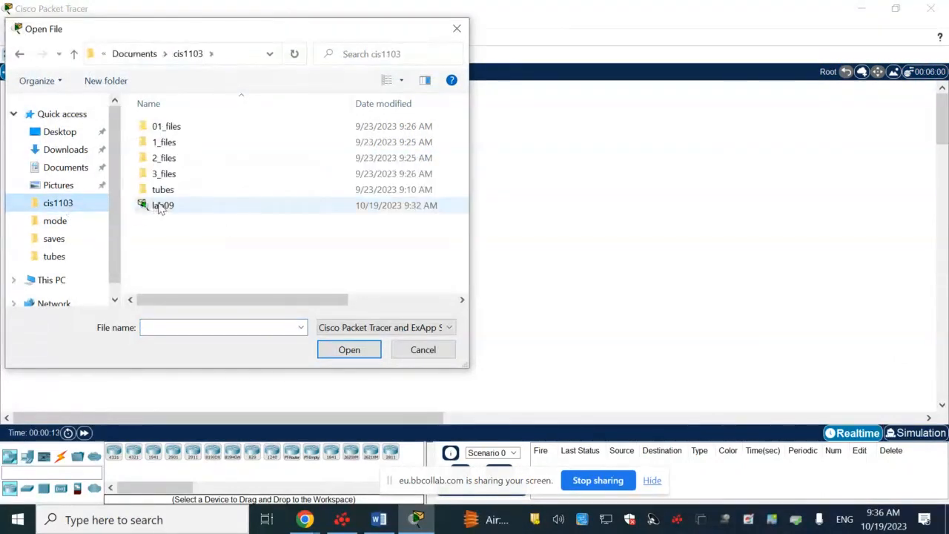
click(347, 353)
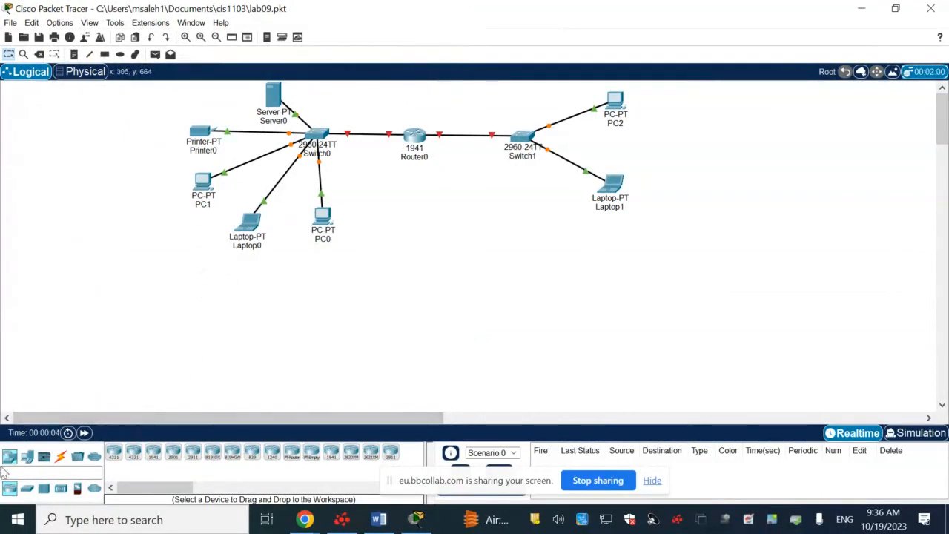
Add a server below PC0 and connect it to Switch0's FastEthernet0/7 port with a copper straight-through cable
click(27, 457)
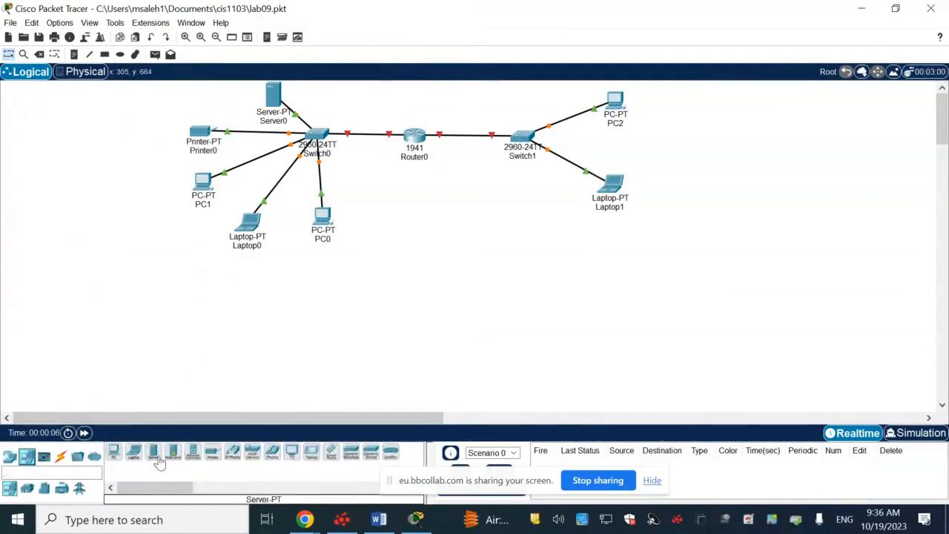
drag(154, 453, 371, 266)
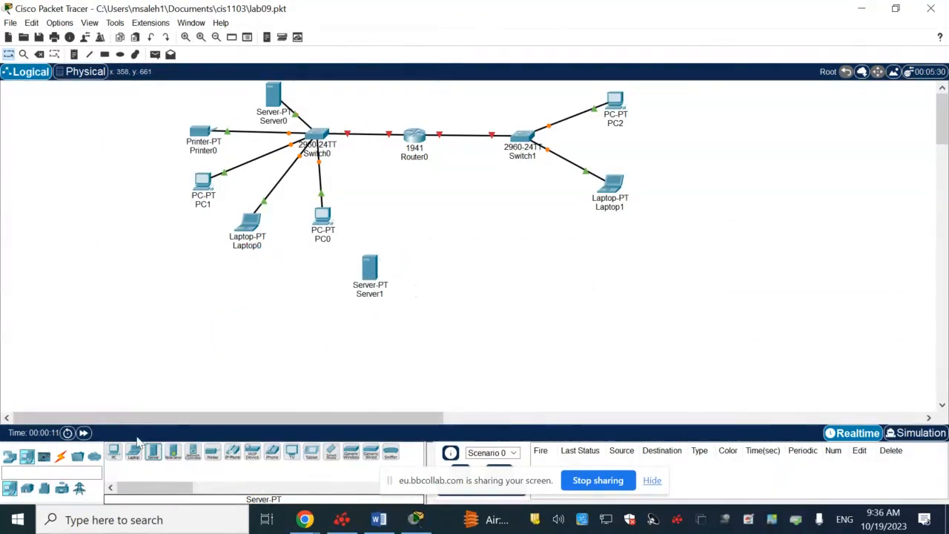
click(60, 457)
click(319, 137)
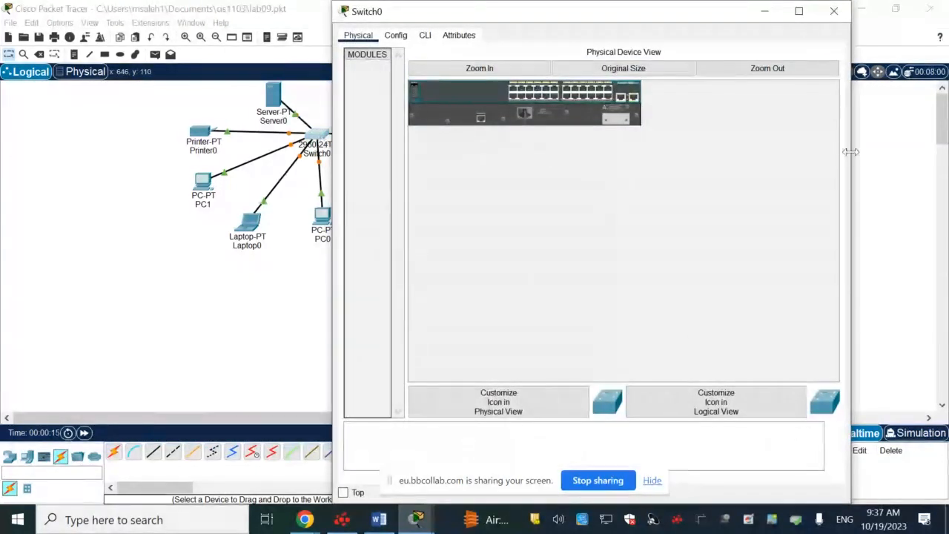
click(833, 11)
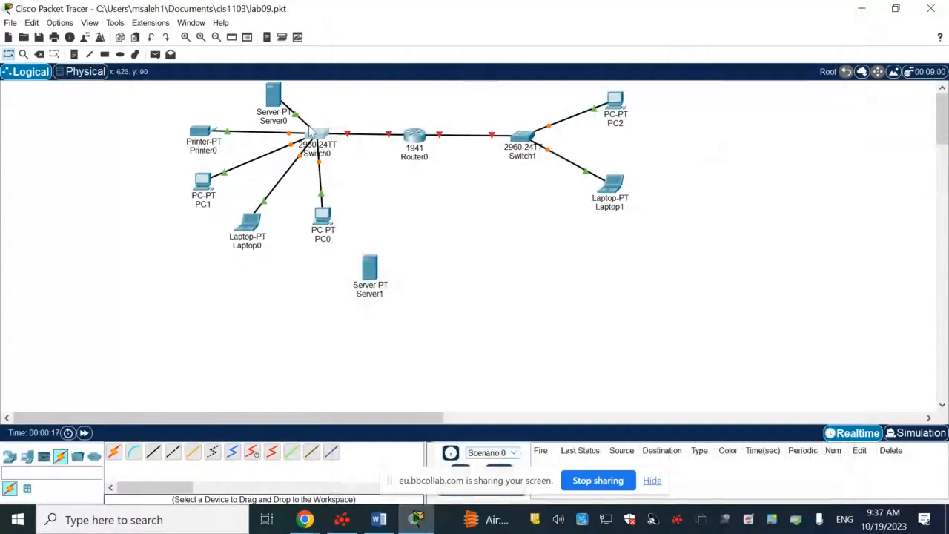
click(156, 455)
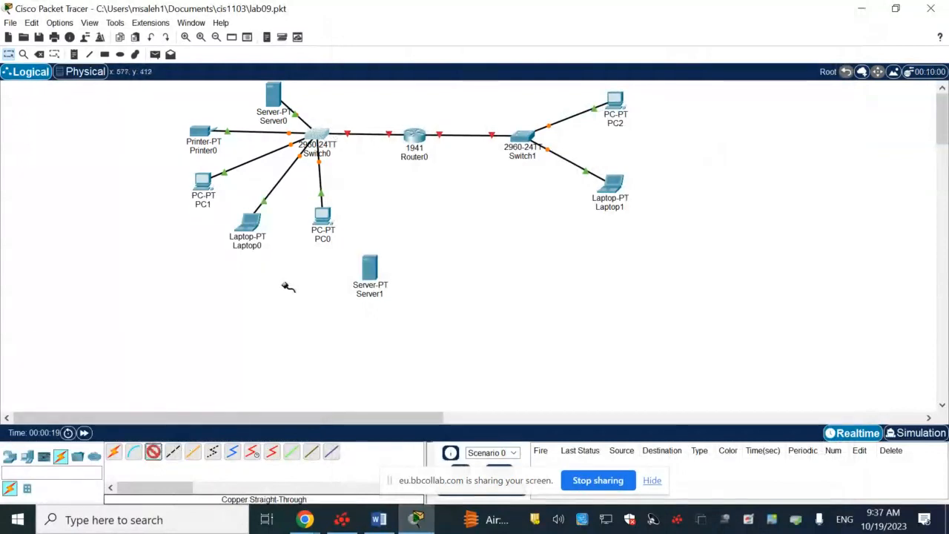
click(322, 137)
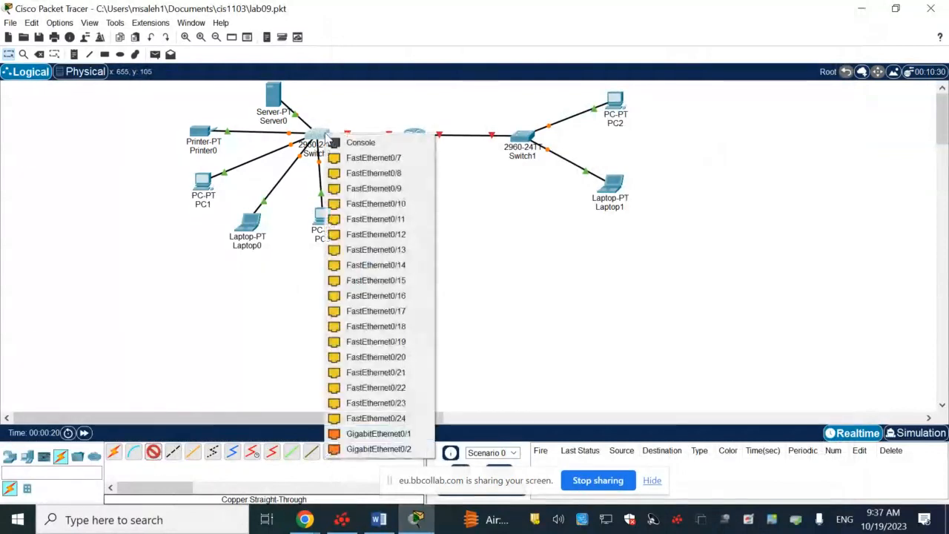
click(373, 157)
click(370, 271)
click(391, 282)
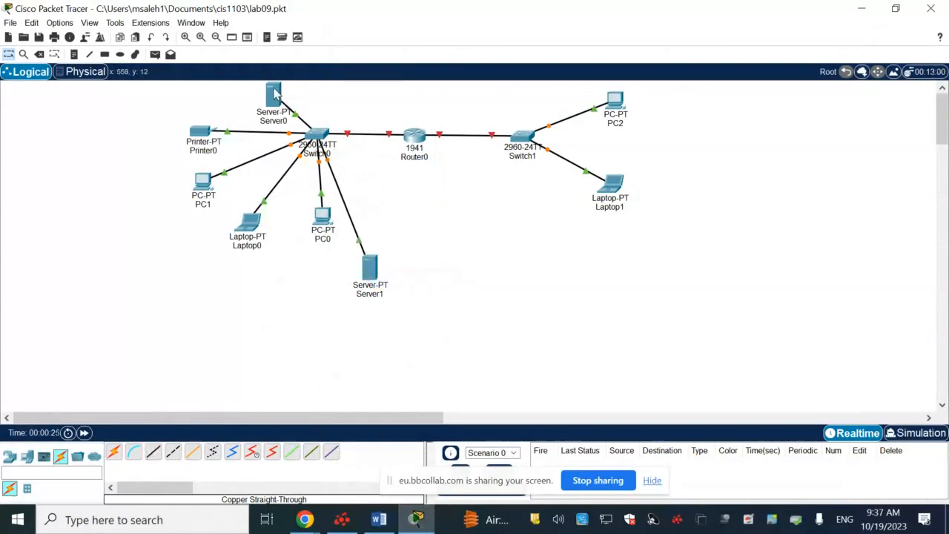
Delete the original Server0 from the topology and leave delete mode
key(Delete)
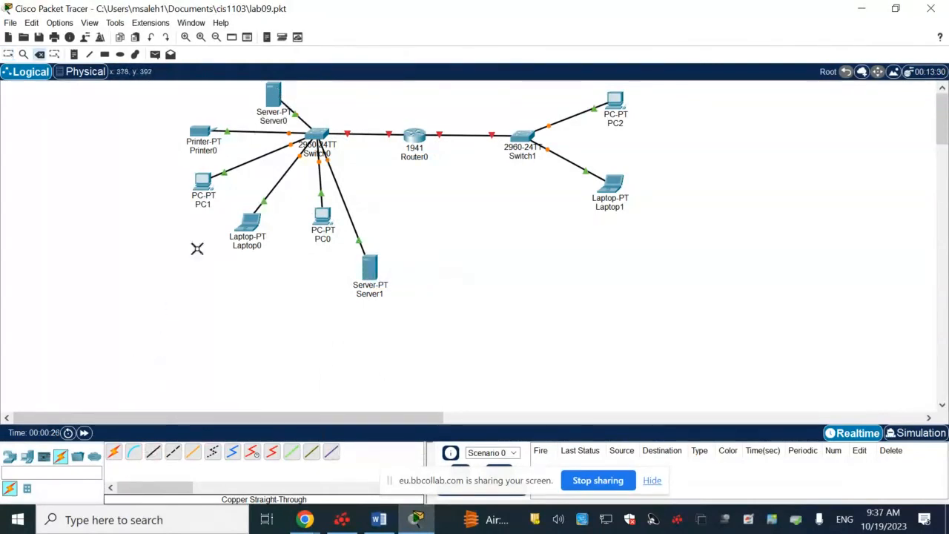
click(273, 95)
click(453, 279)
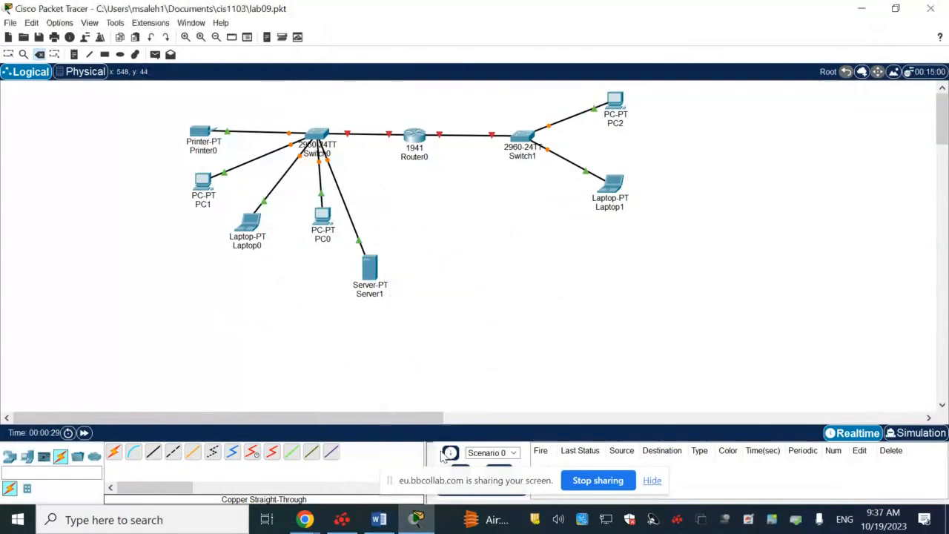
key(Escape)
Set the display name of the newly added Server1 to DHCP Server
click(369, 270)
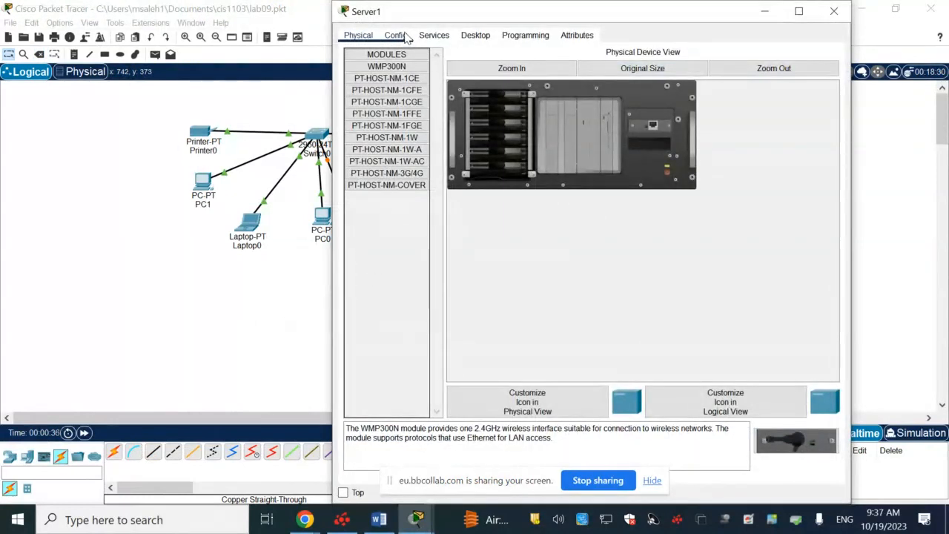
click(395, 35)
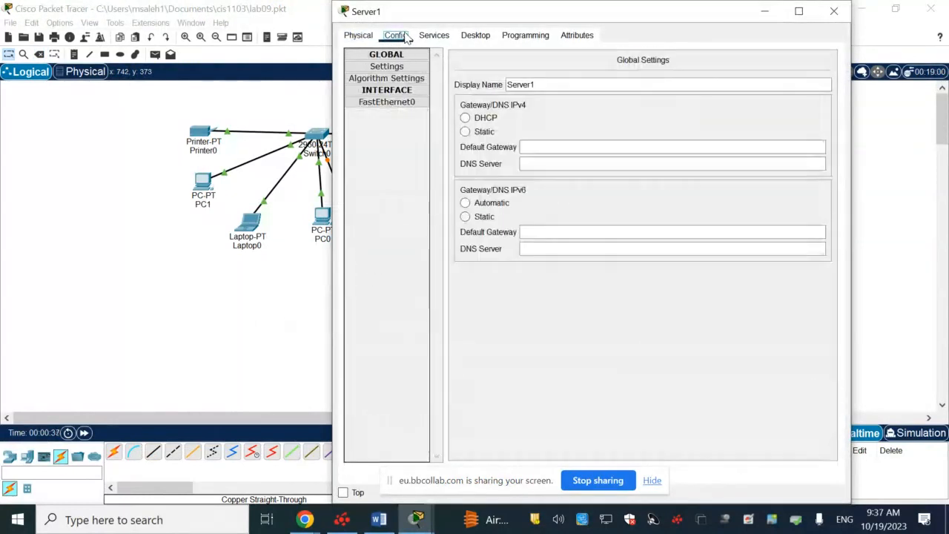
click(539, 84)
drag(539, 85, 494, 89)
text(D)
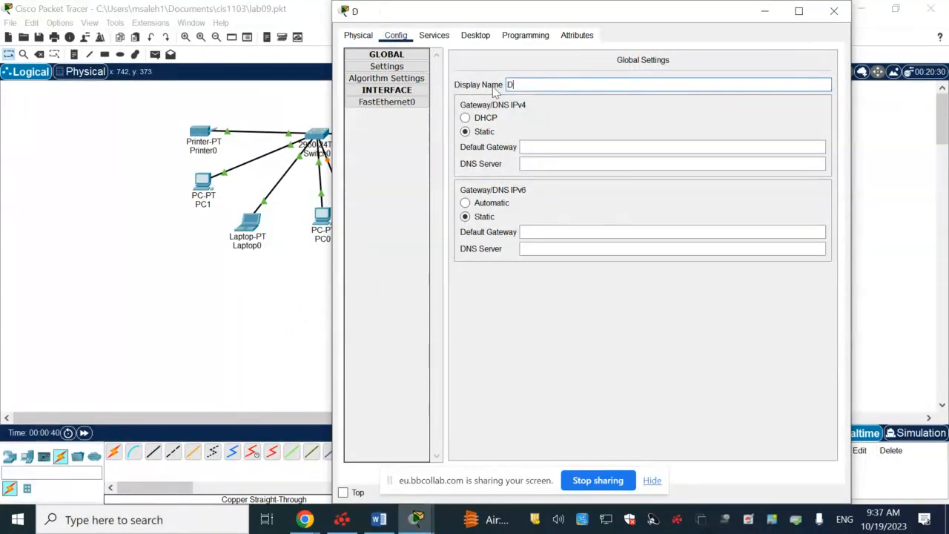
text(HCP Server)
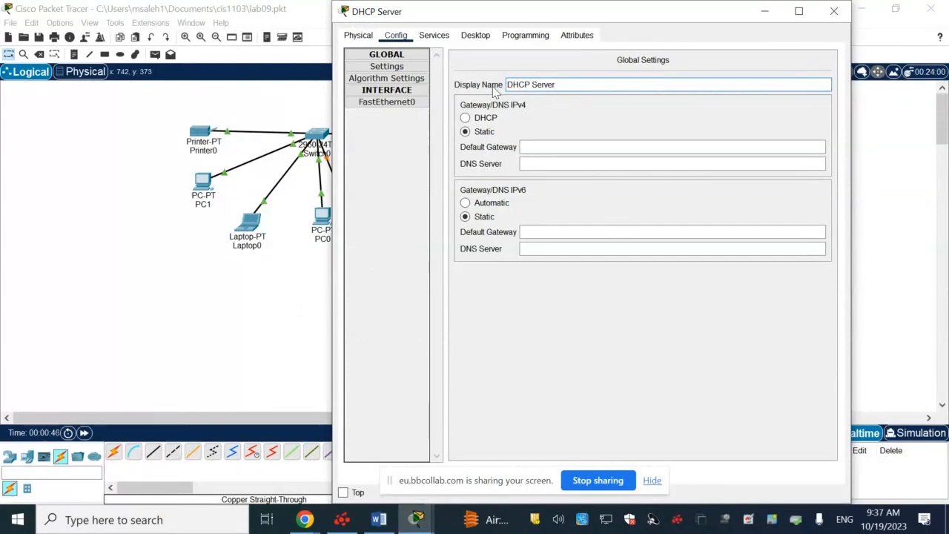
Switch to the Word lab manual and examine the LAN01 DHCP server's addressing and pool settings against the topology
click(371, 528)
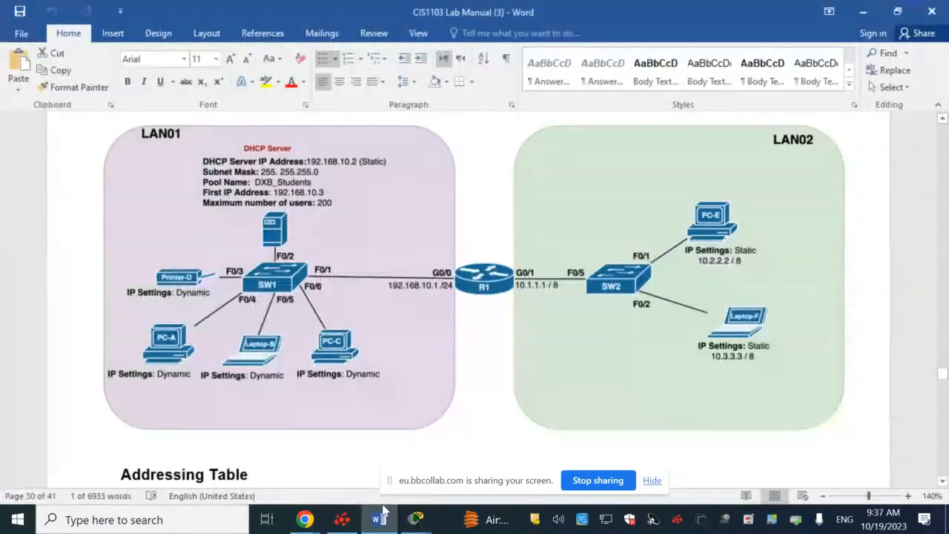
click(415, 519)
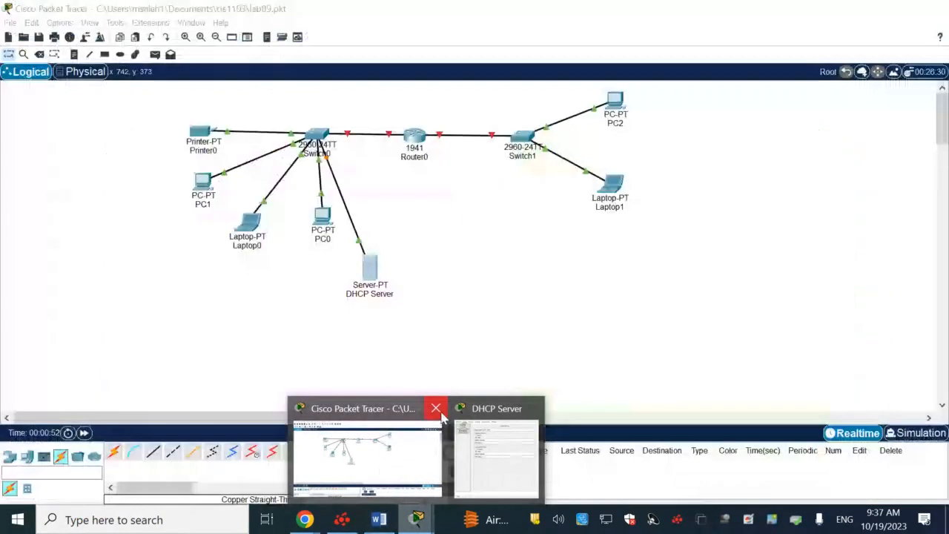
click(379, 401)
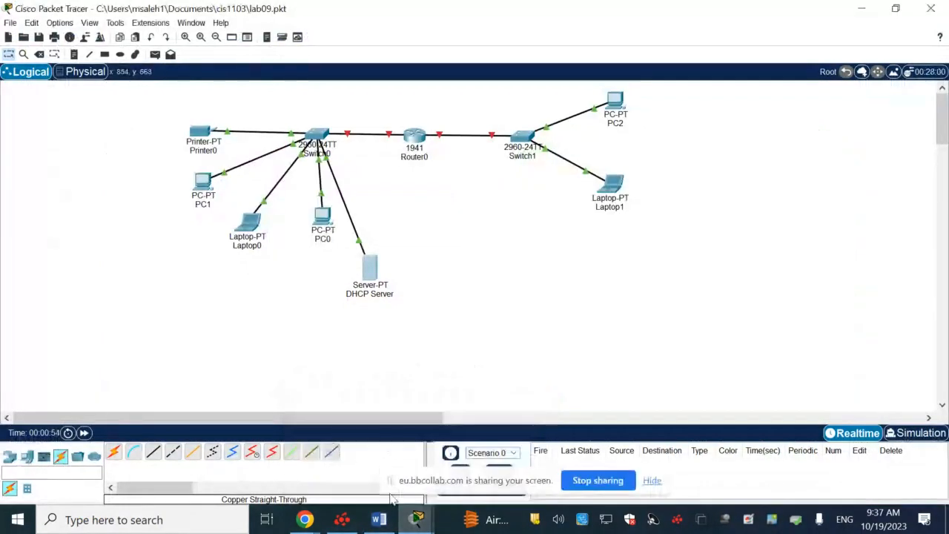
click(392, 522)
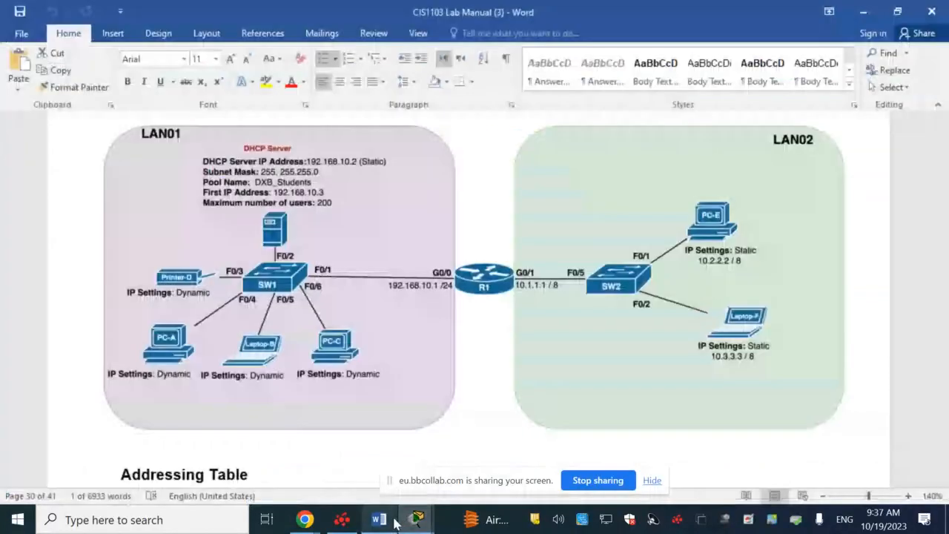
click(416, 520)
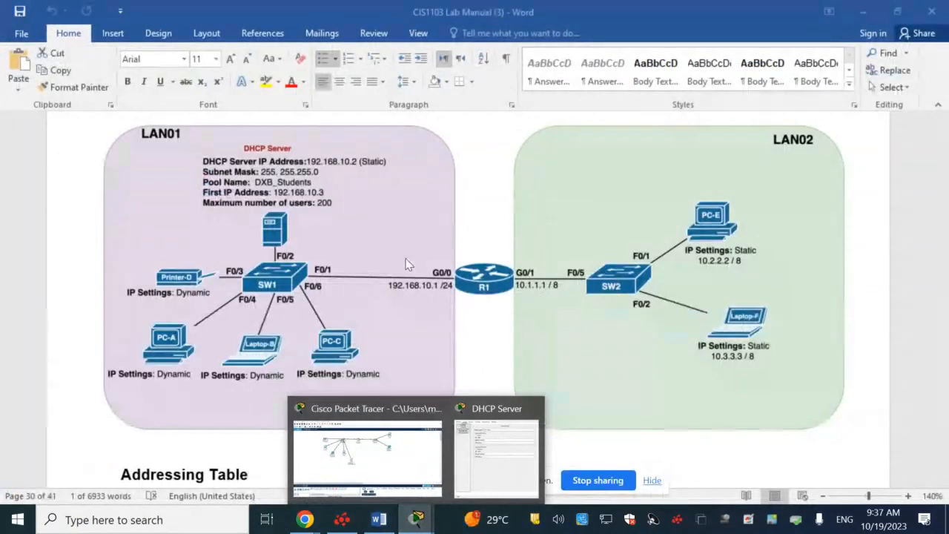
click(336, 175)
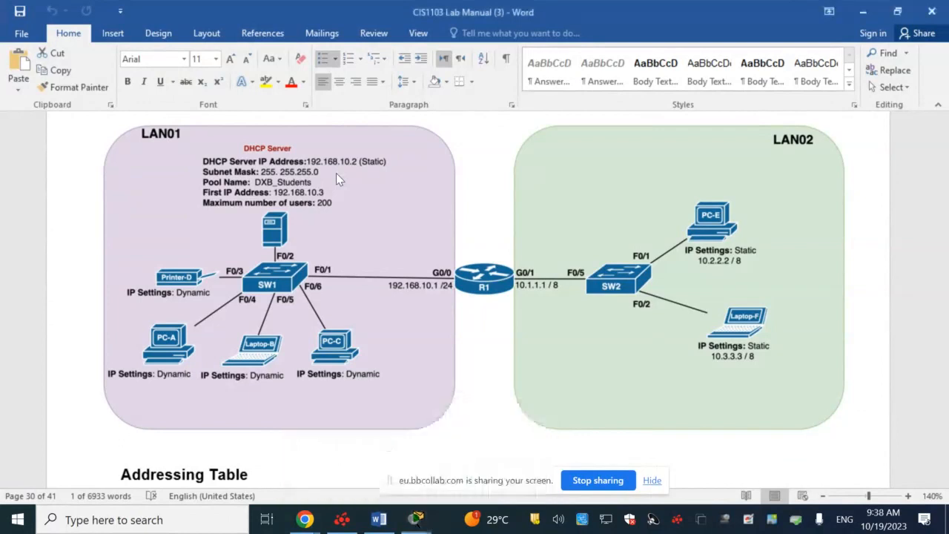
Return to Packet Tracer's DHCP Server and give FastEthernet0 the static IPv4 address 192.168.10.2 with subnet mask 255.255.255.0
click(416, 519)
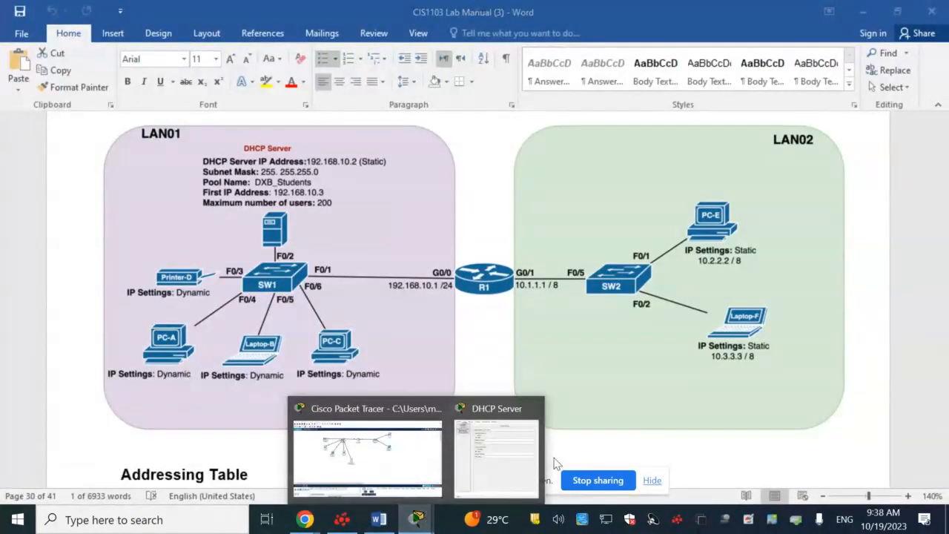
click(512, 456)
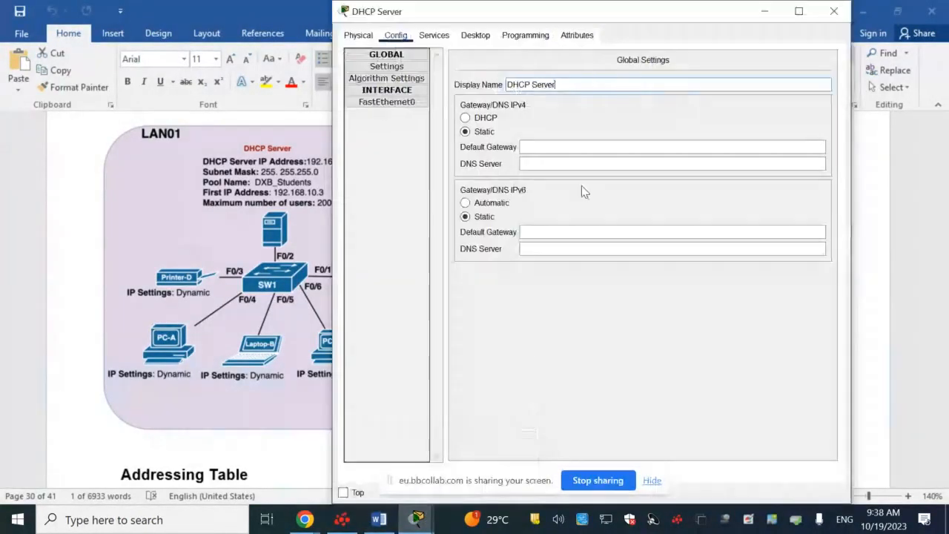
click(532, 142)
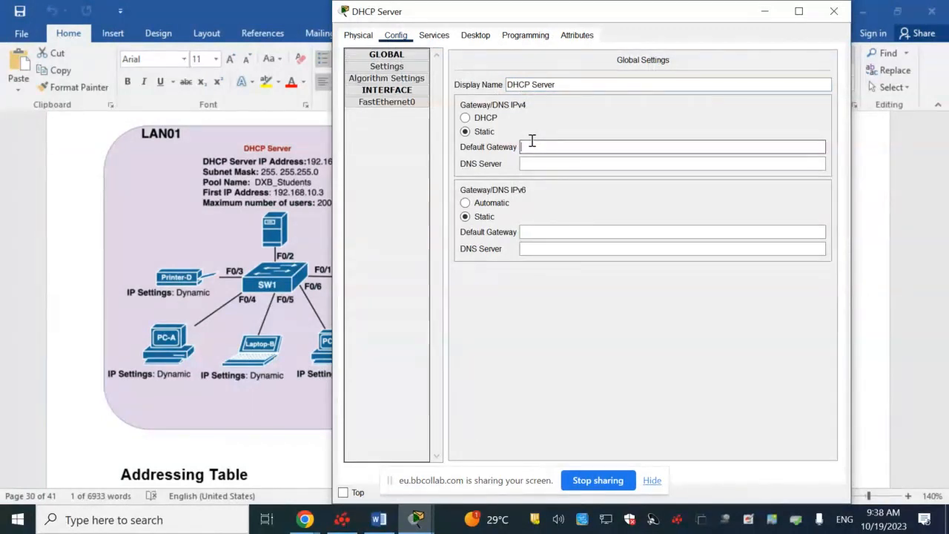
click(398, 66)
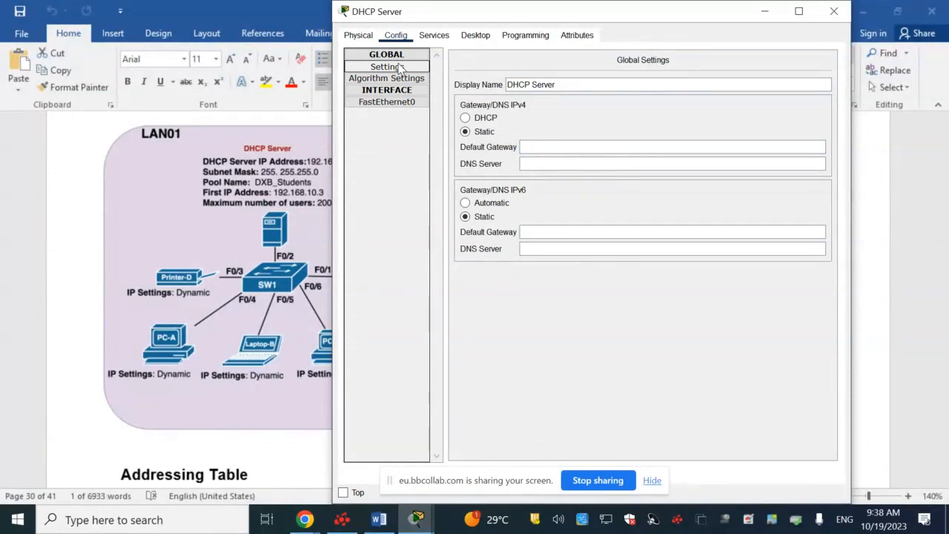
click(393, 102)
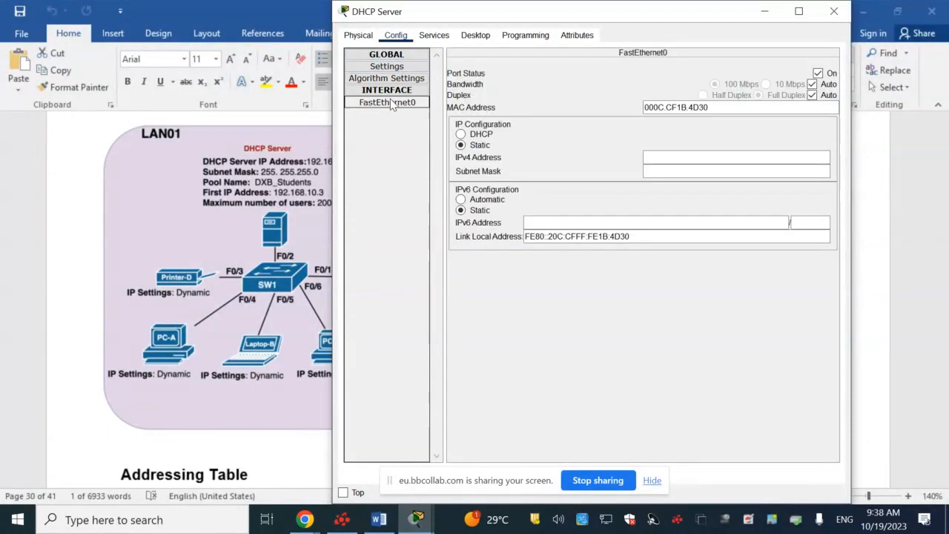
click(663, 158)
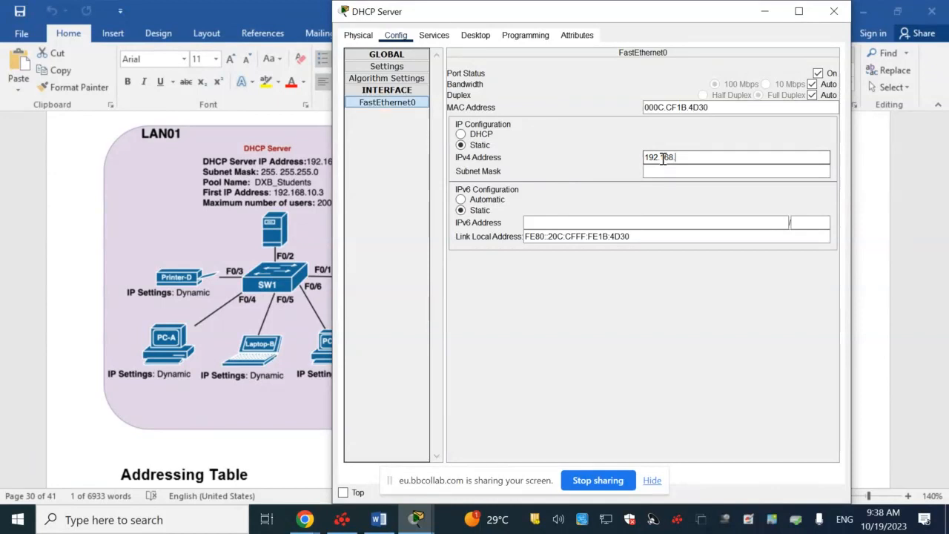
text(.1)
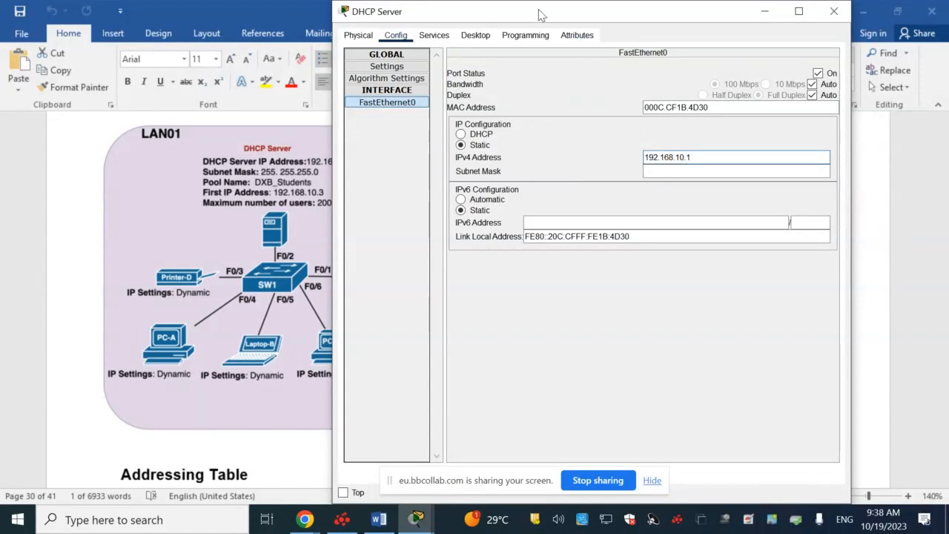
drag(540, 15, 579, 19)
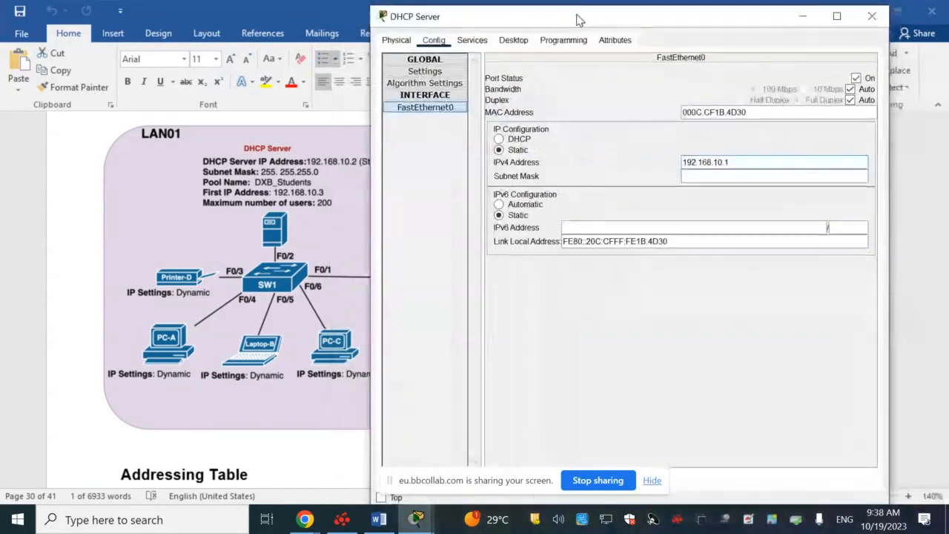
key(BackSpace)
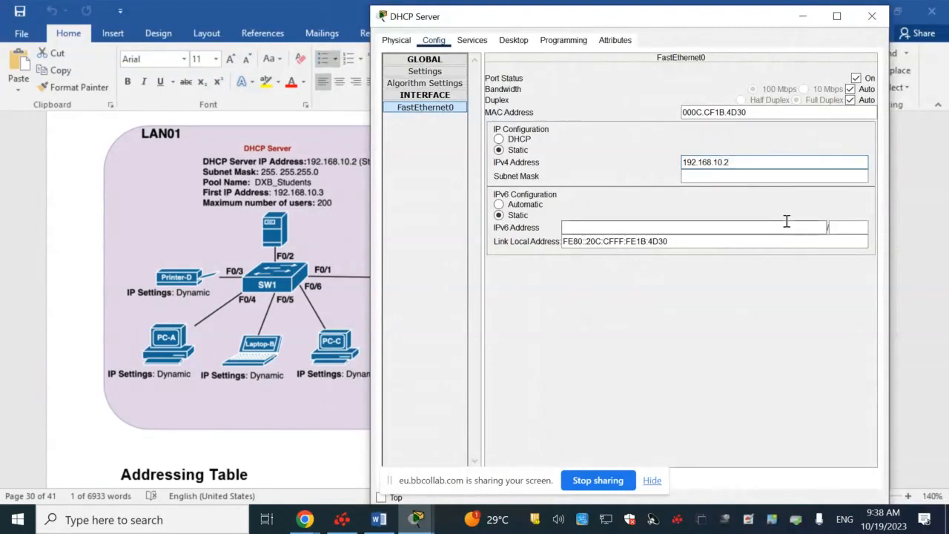
click(723, 175)
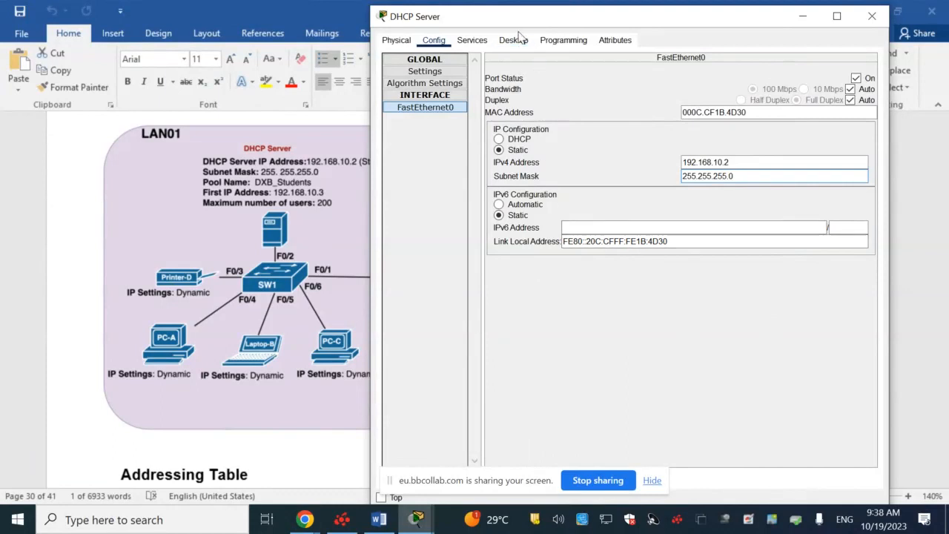
Turn on the server's DHCP service and set the serverPool default gateway to 192.168.10.1
click(477, 42)
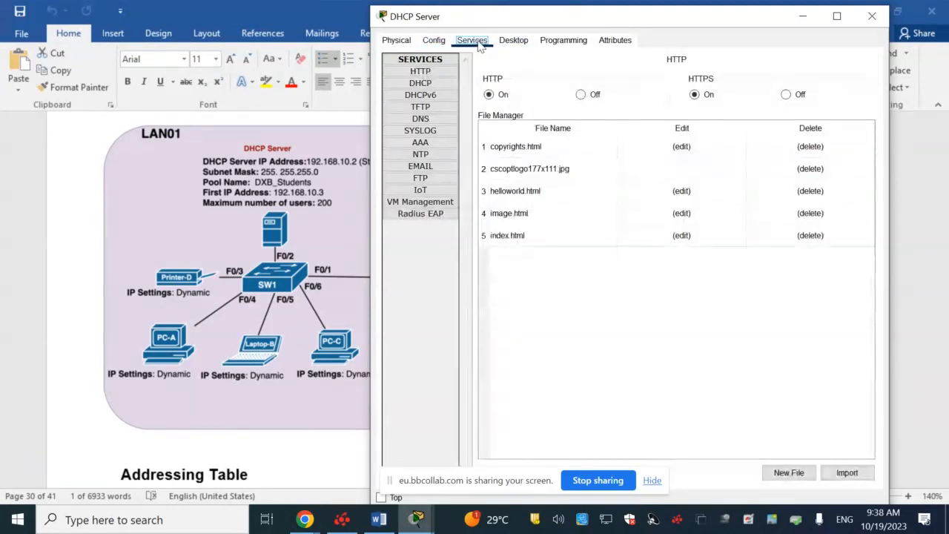
click(434, 85)
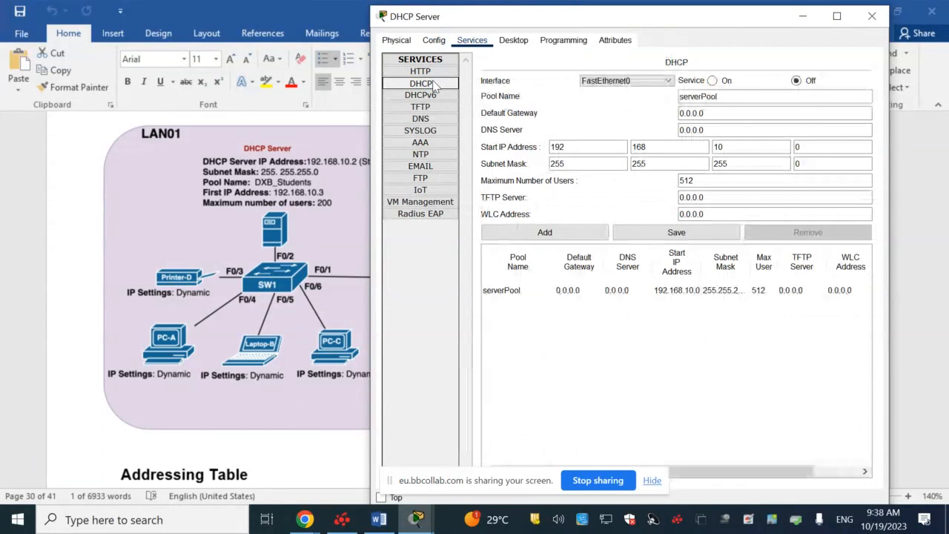
click(710, 83)
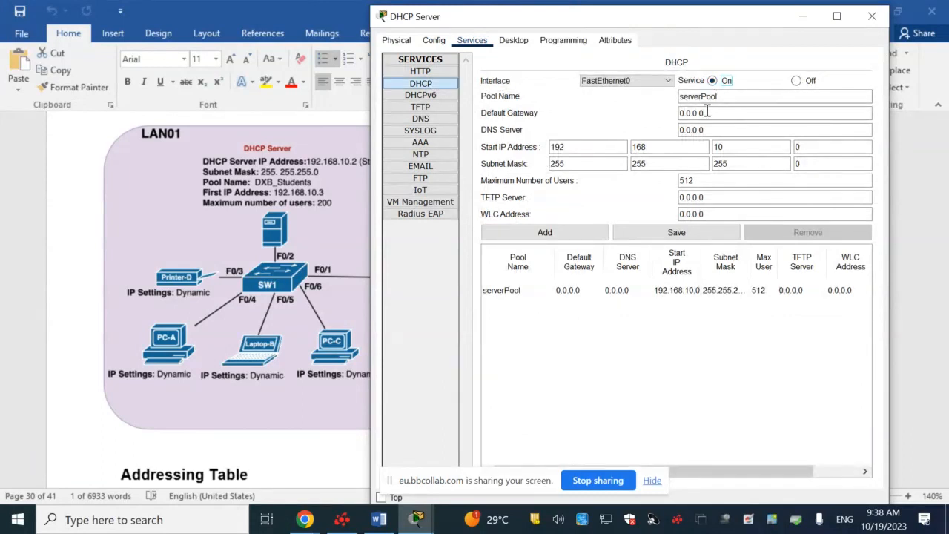
click(706, 111)
key(ctrl+a)
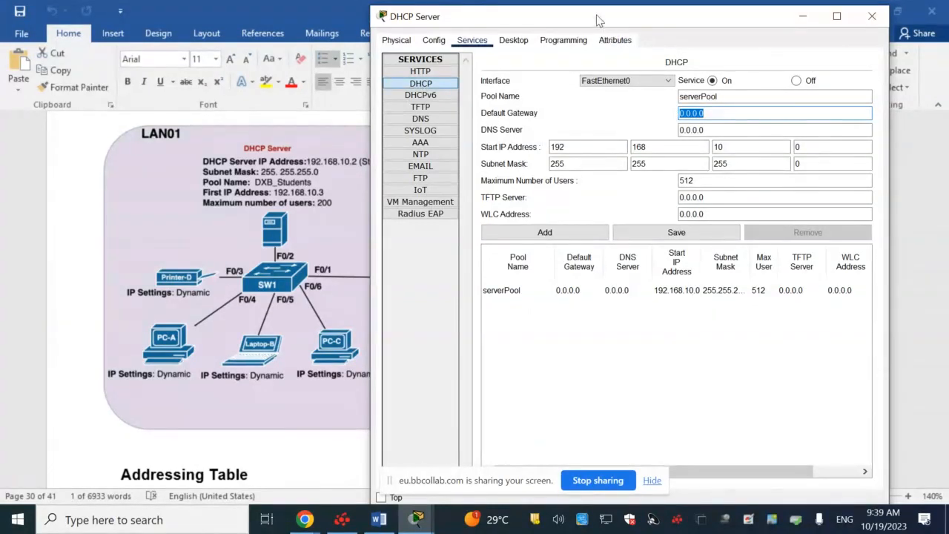
drag(598, 20, 576, 13)
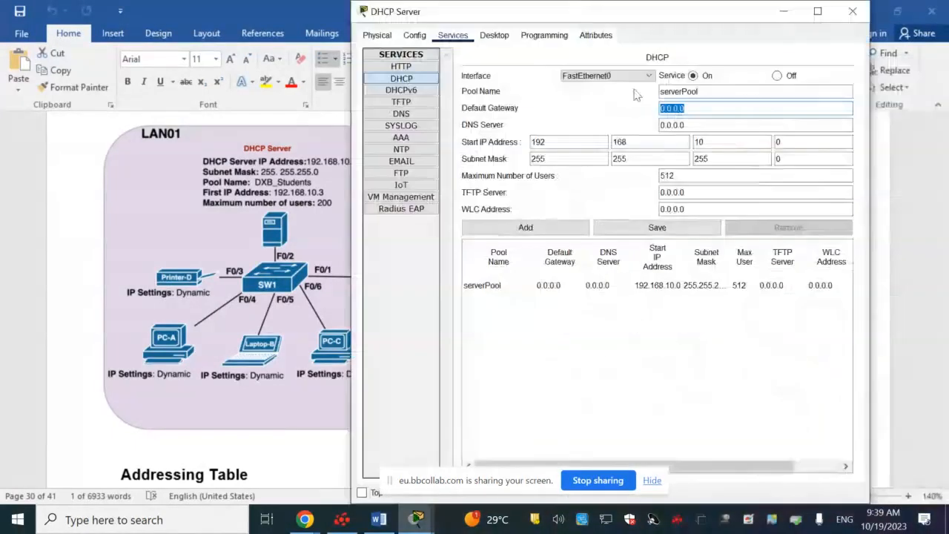
text(192)
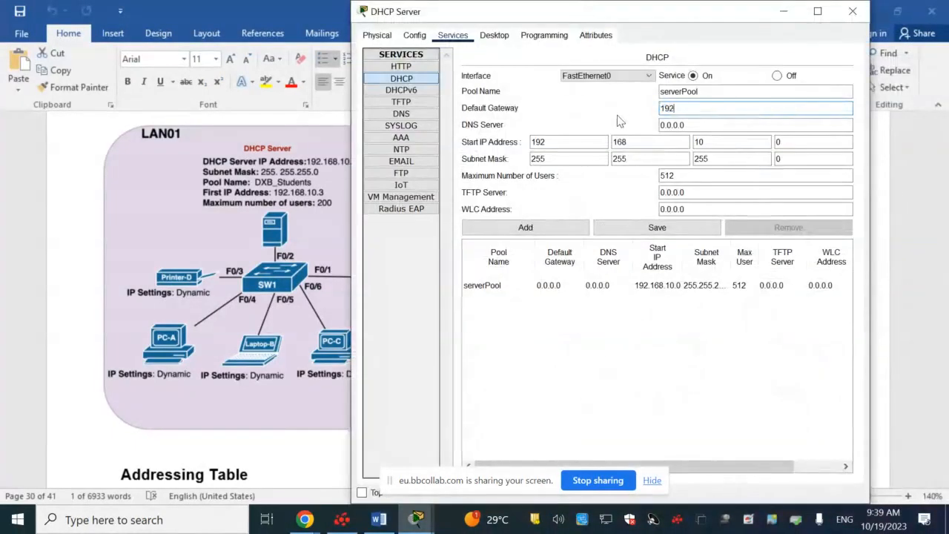
text(.168.)
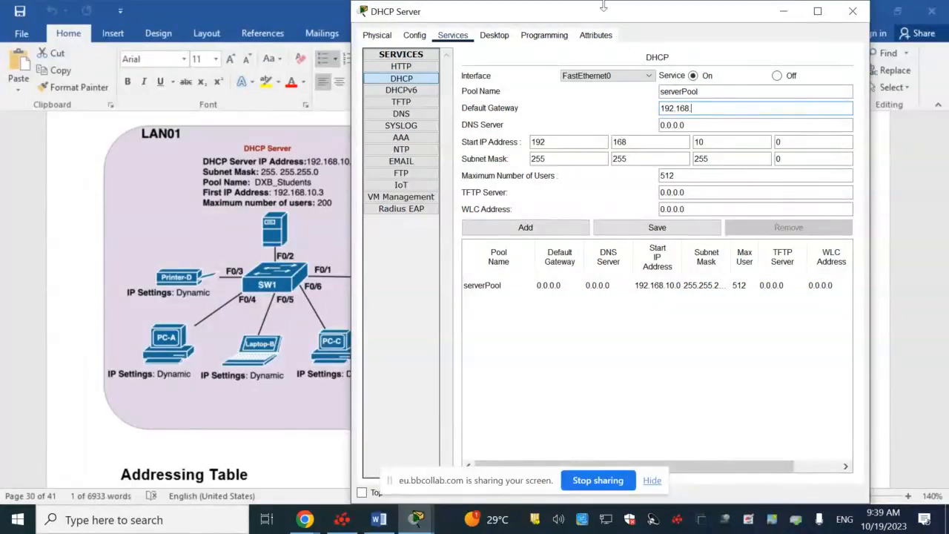
drag(603, 6, 561, 42)
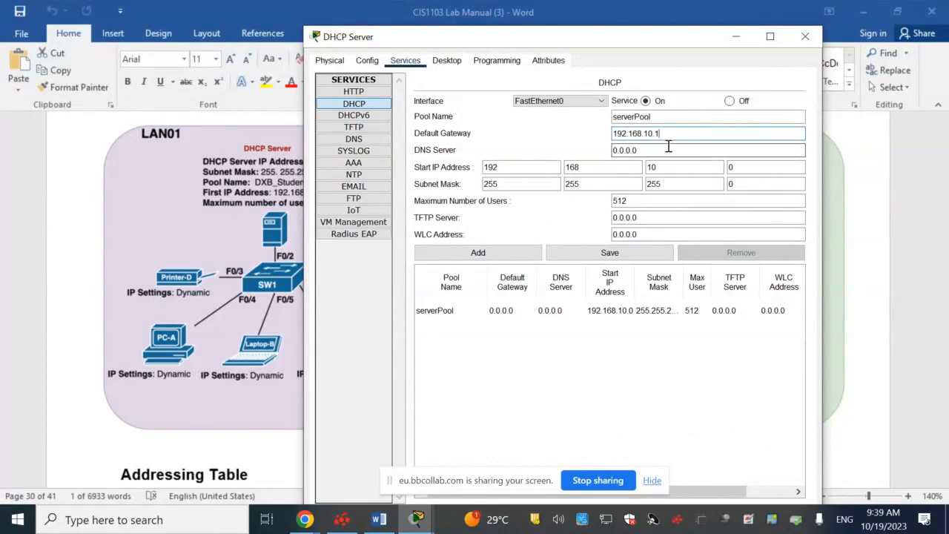
Set the DHCP pool's start IP address to 192.168.10.3
click(732, 168)
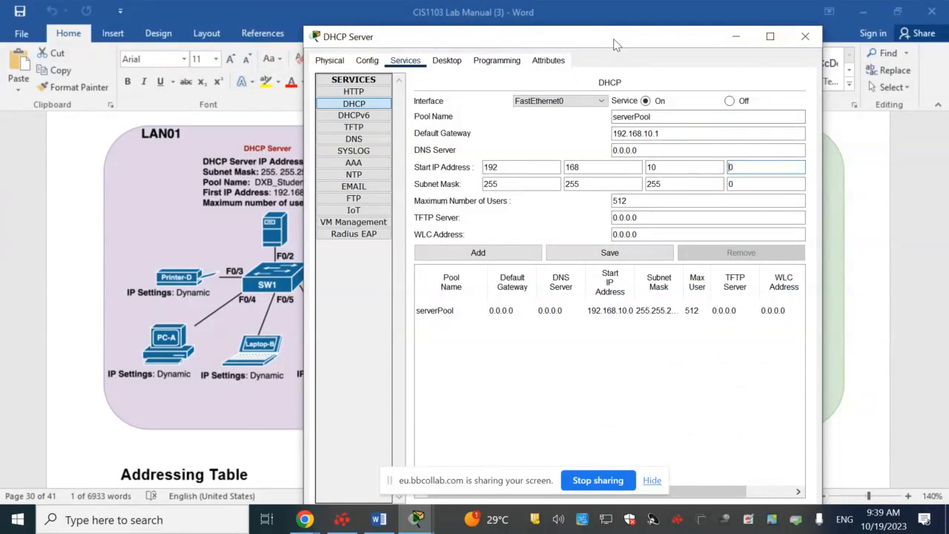
drag(614, 43, 654, 41)
click(697, 128)
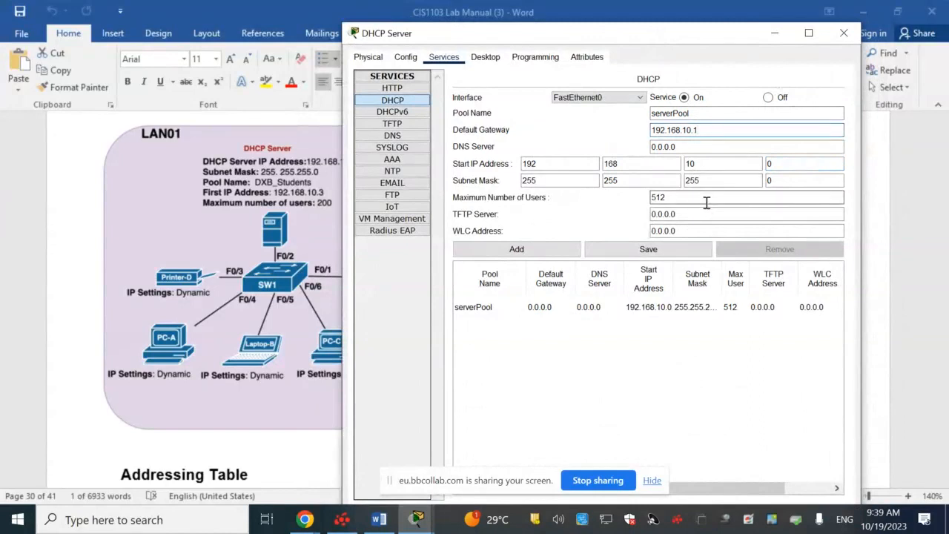
click(782, 169)
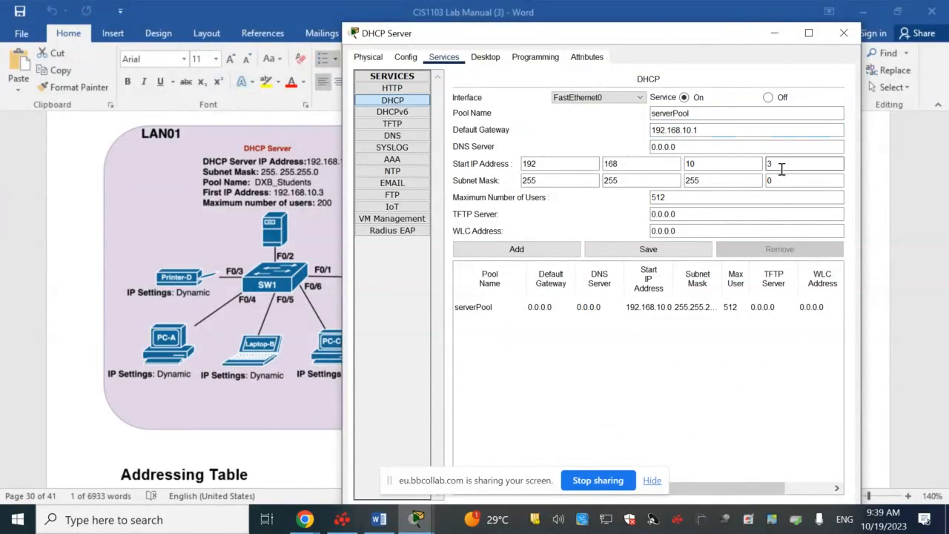
text(3)
click(781, 180)
text(3)
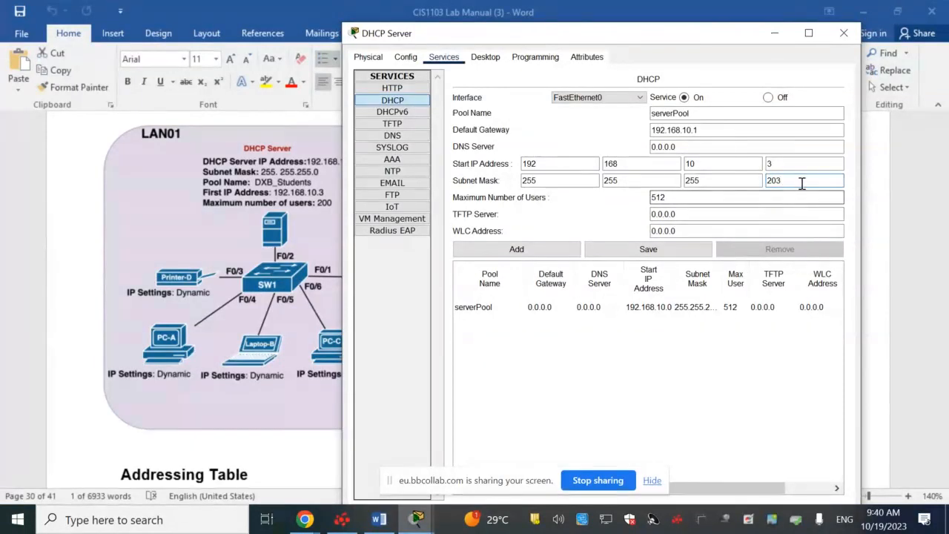
drag(800, 181, 761, 179)
text(0)
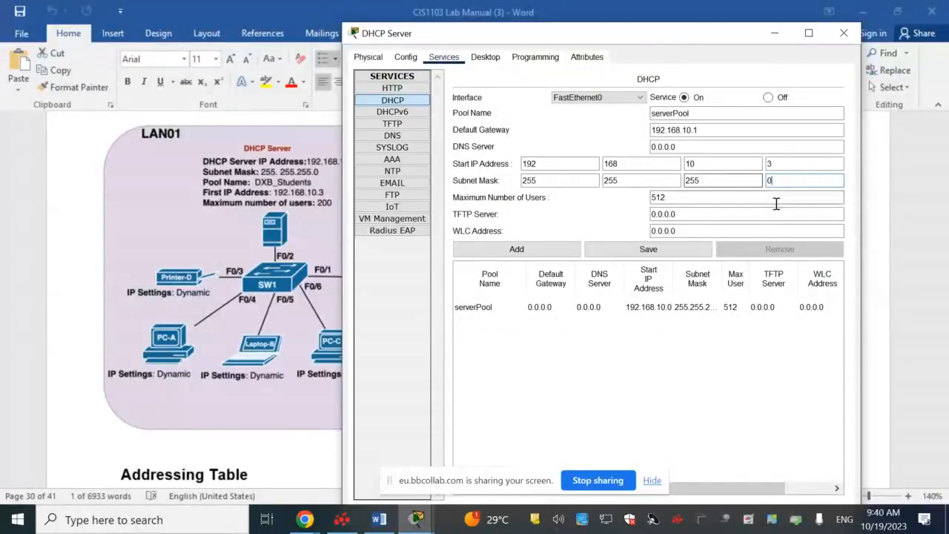
Set the DHCP pool's maximum number of users to 200
key(BackSpace)
key(BackSpace)
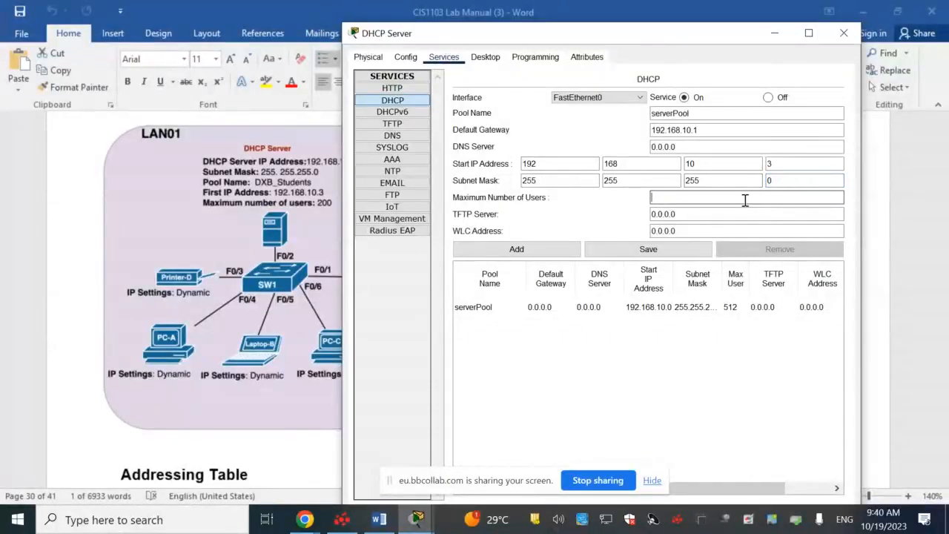
text(200)
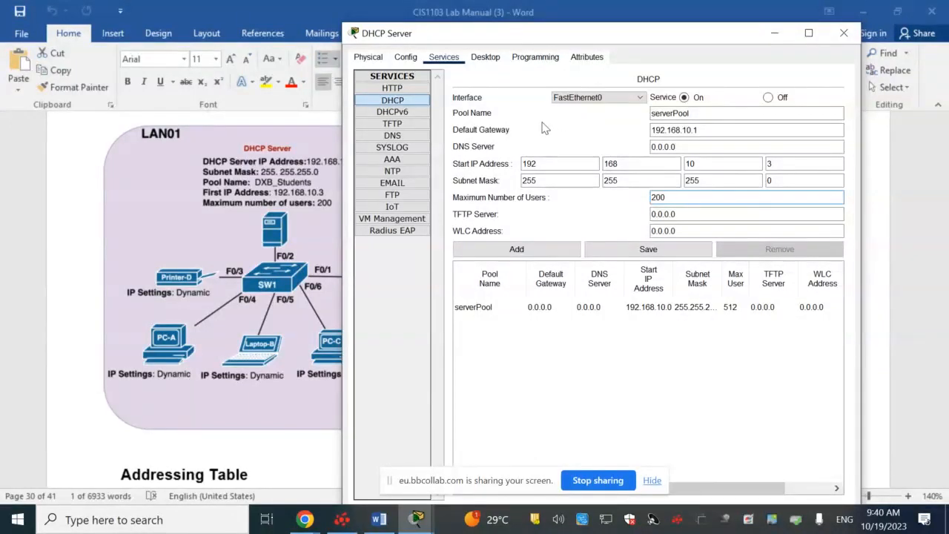
Set the DHCP Server's own IPv4 default gateway to 192.168.10.1 in its IP configuration, and put its window away
click(408, 59)
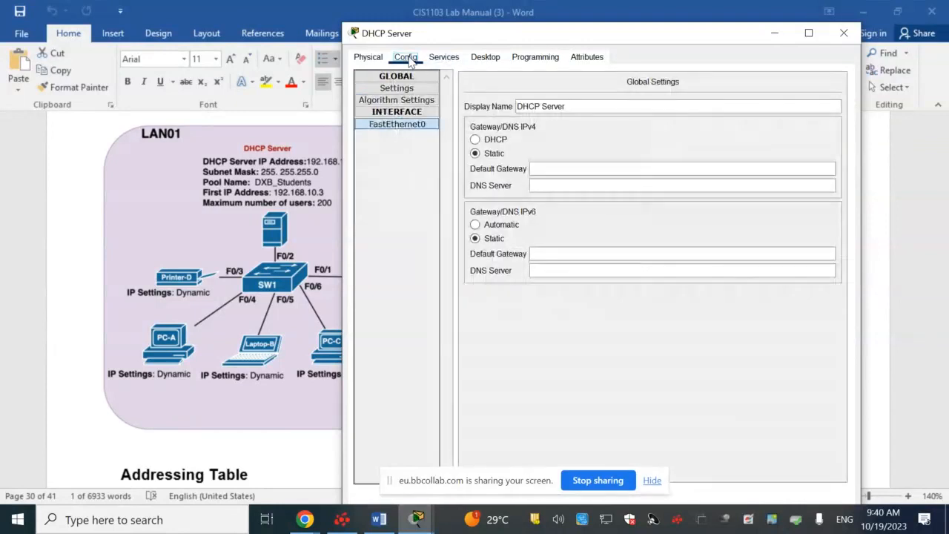
click(481, 60)
click(398, 98)
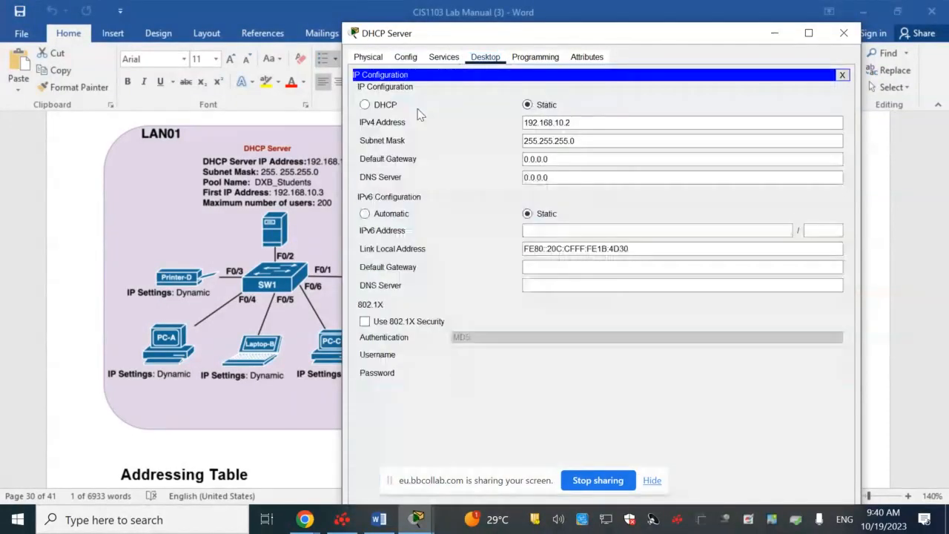
click(577, 141)
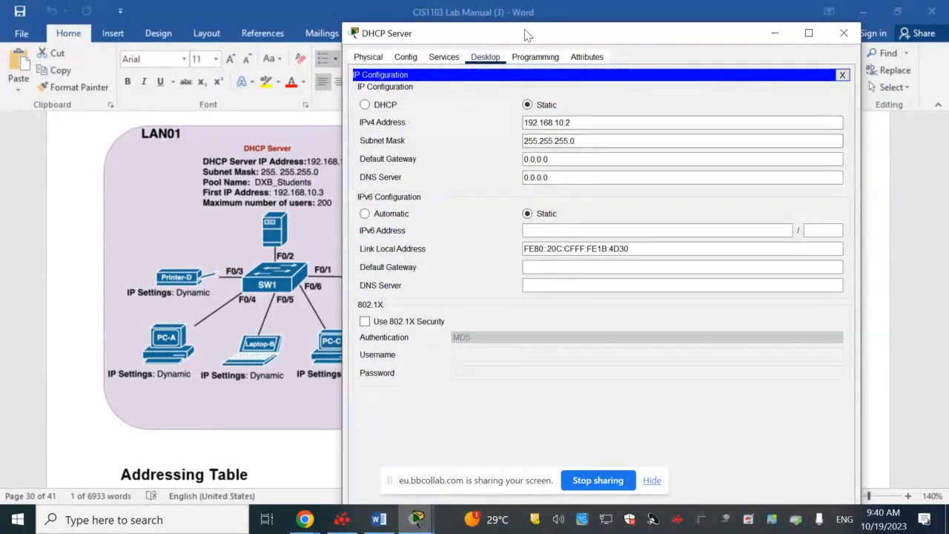
drag(525, 36, 650, 21)
click(713, 149)
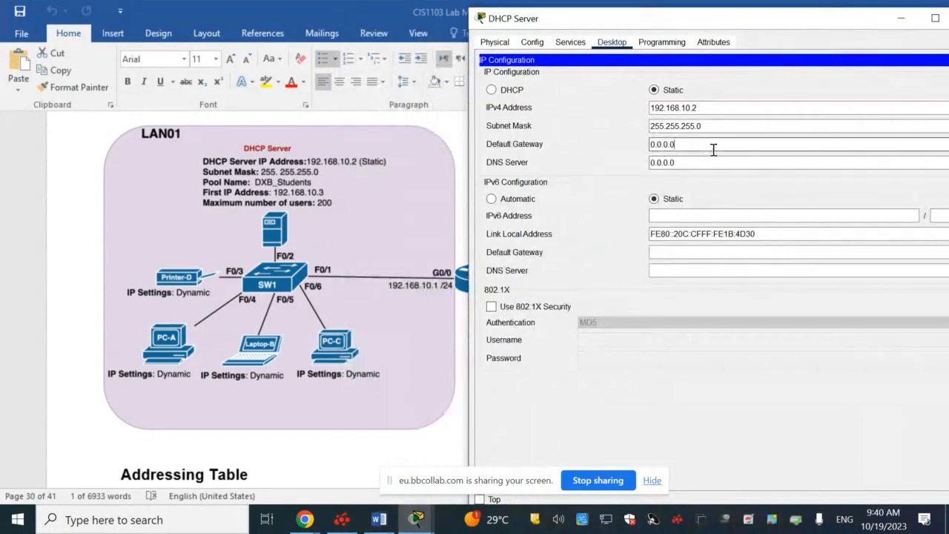
key(BackSpace)
key(BackSpace)
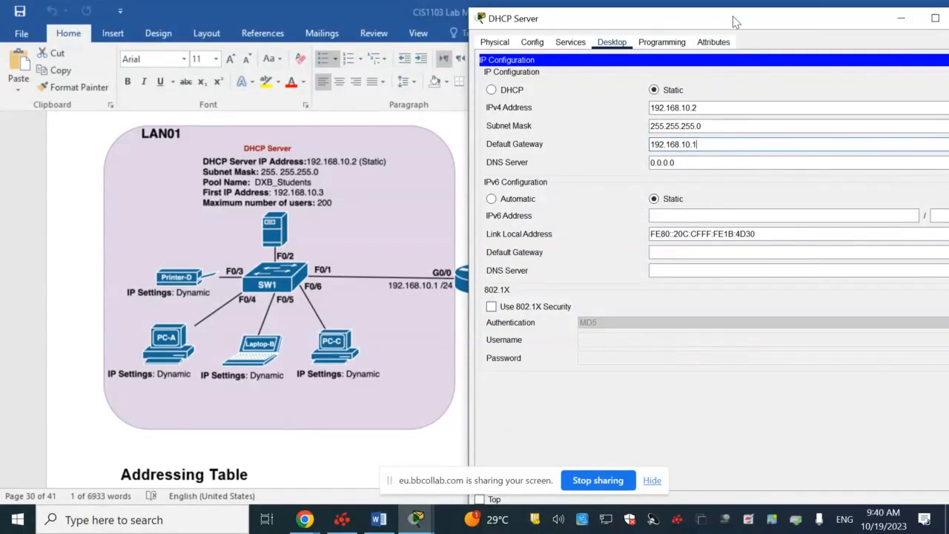
drag(733, 17, 684, 7)
click(860, 13)
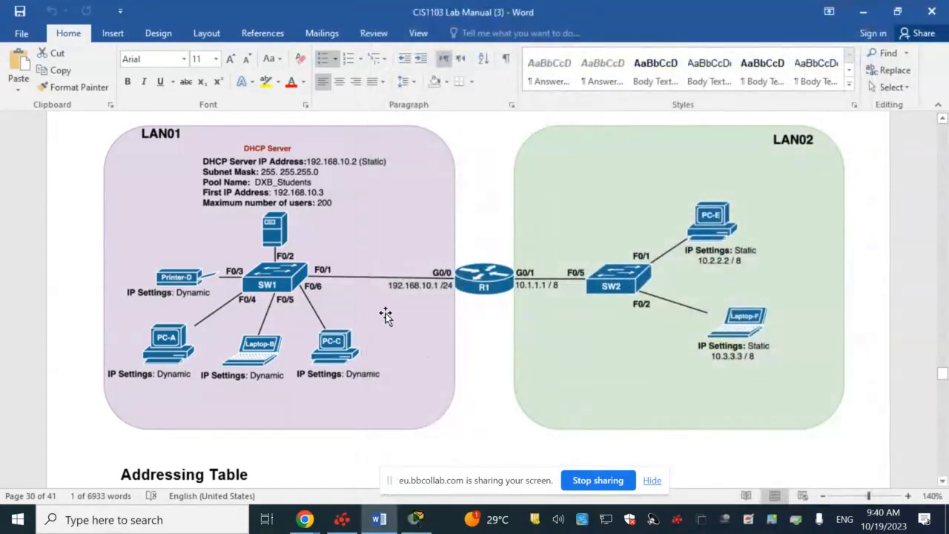
Return to Packet Tracer's network workspace and set Printer0's IPv4 gateway and DNS settings to DHCP
click(417, 519)
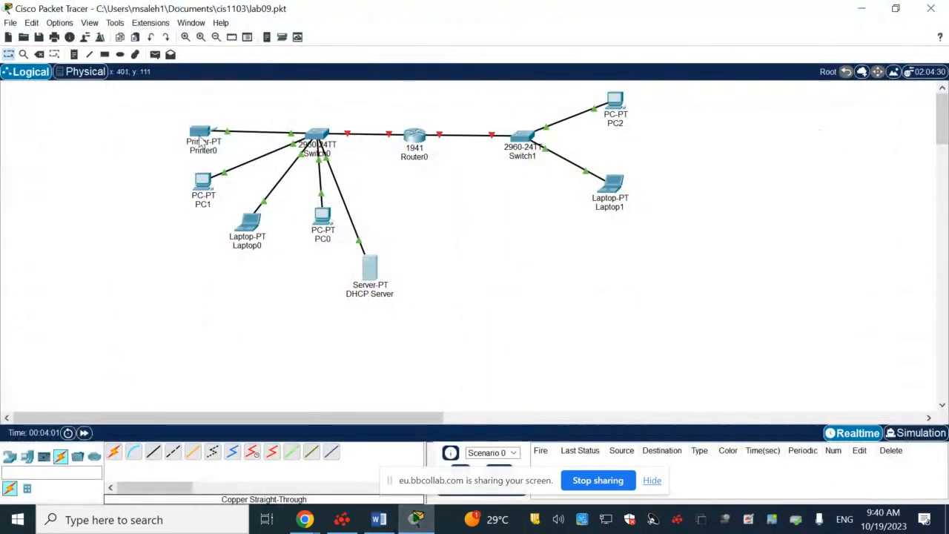
mouse_move(200, 136)
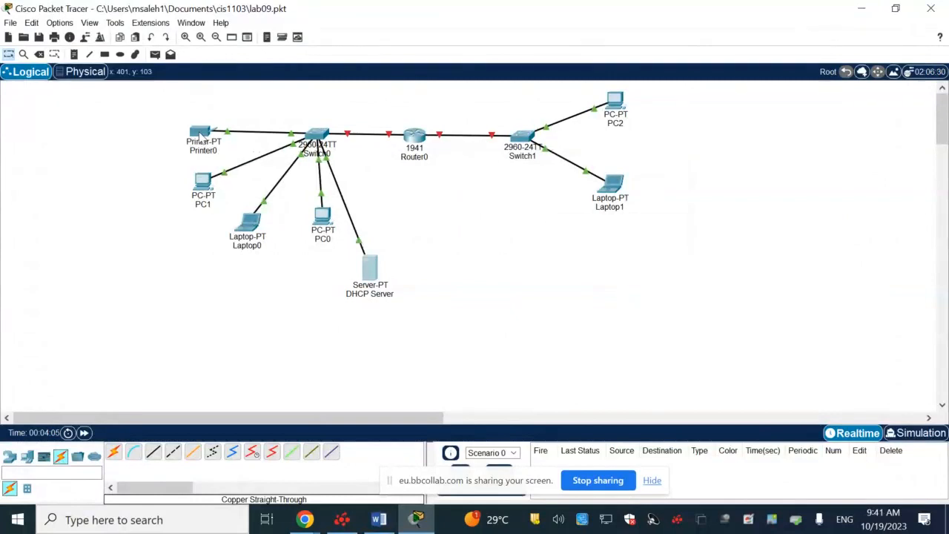
click(200, 136)
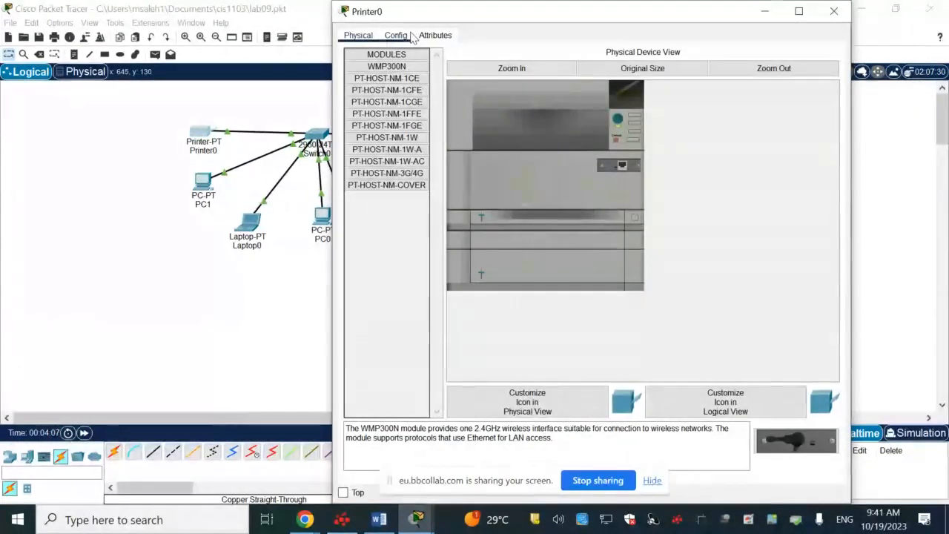
click(397, 35)
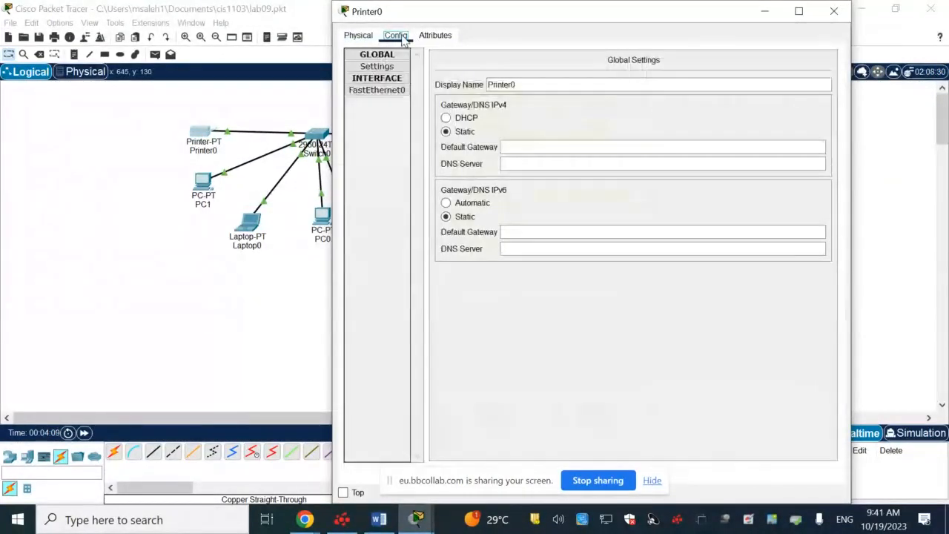
click(446, 119)
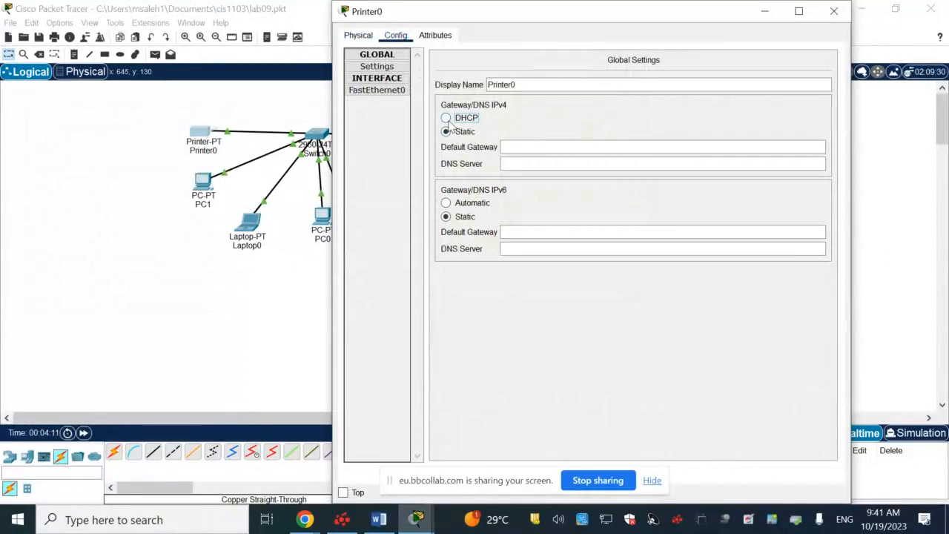
click(834, 11)
Set PC1's FastEthernet0 IPv4 configuration to DHCP and close its window
click(203, 183)
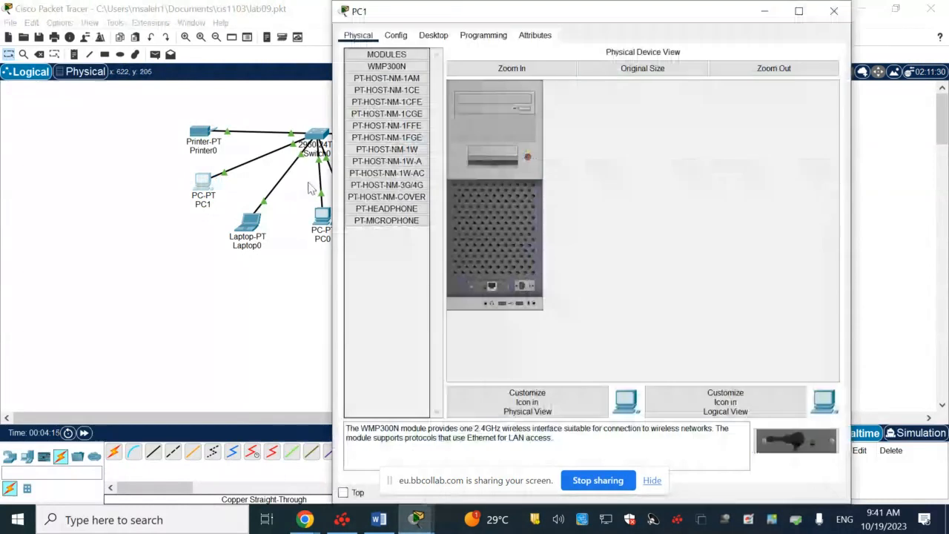
click(436, 36)
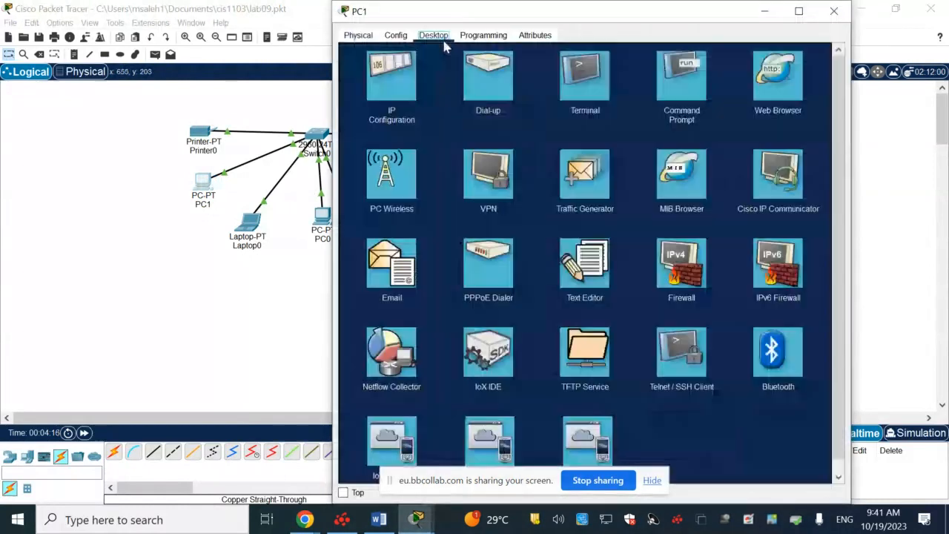
click(391, 78)
click(355, 97)
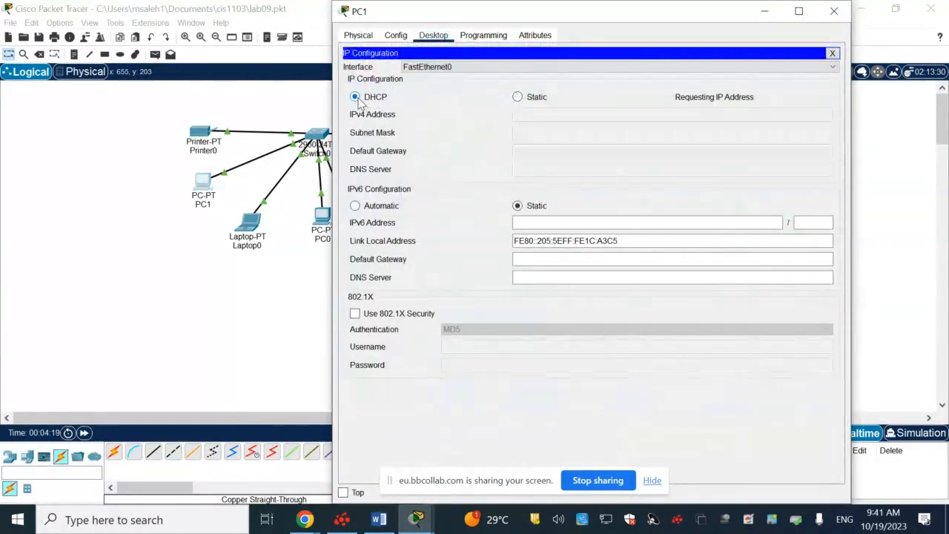
click(833, 10)
Switch Laptop0's FastEthernet0 IPv4 configuration to DHCP and close its window
click(249, 224)
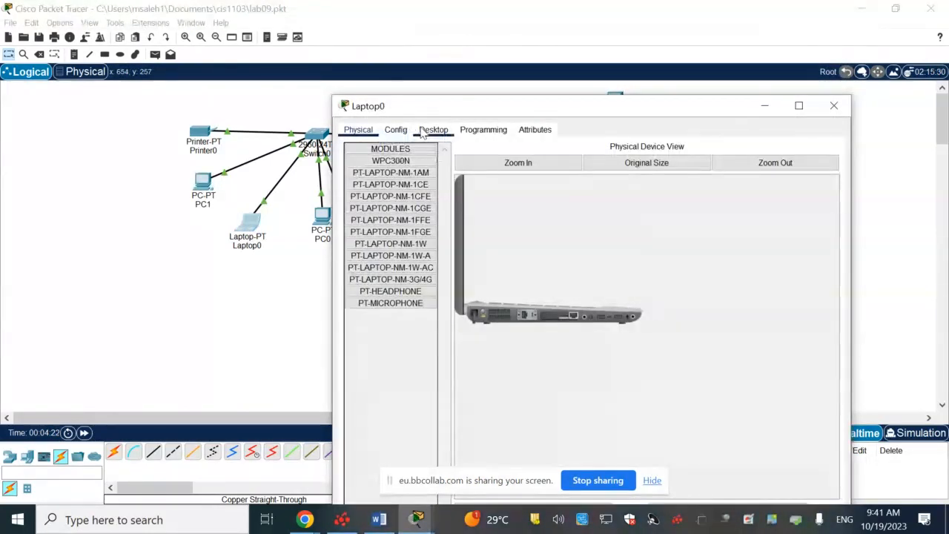
click(433, 130)
click(401, 174)
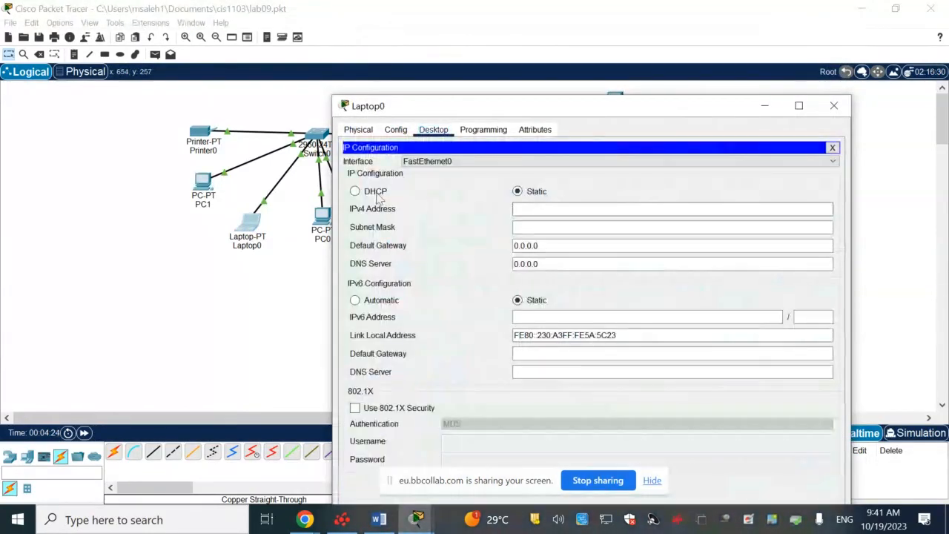
click(355, 191)
click(833, 105)
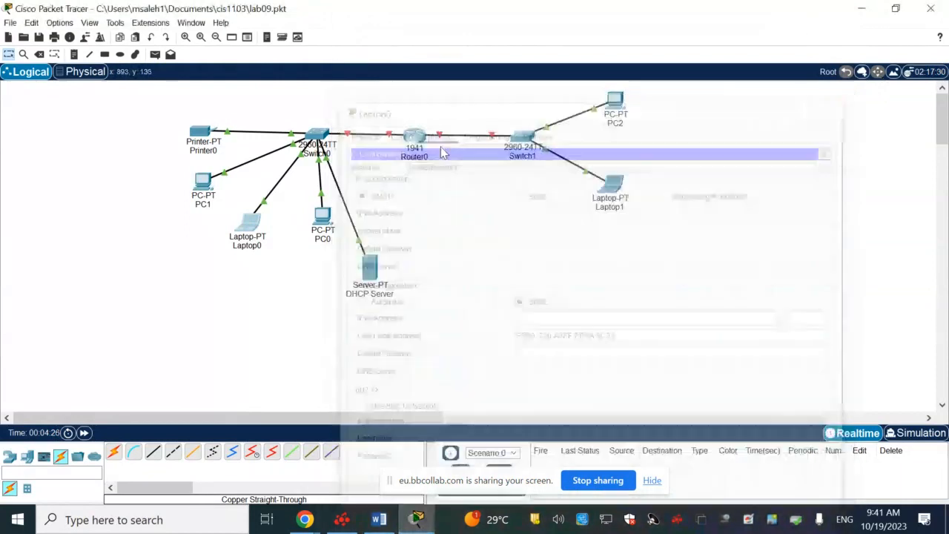
Set PC0's FastEthernet0 IPv4 addressing to DHCP and close its window
click(324, 216)
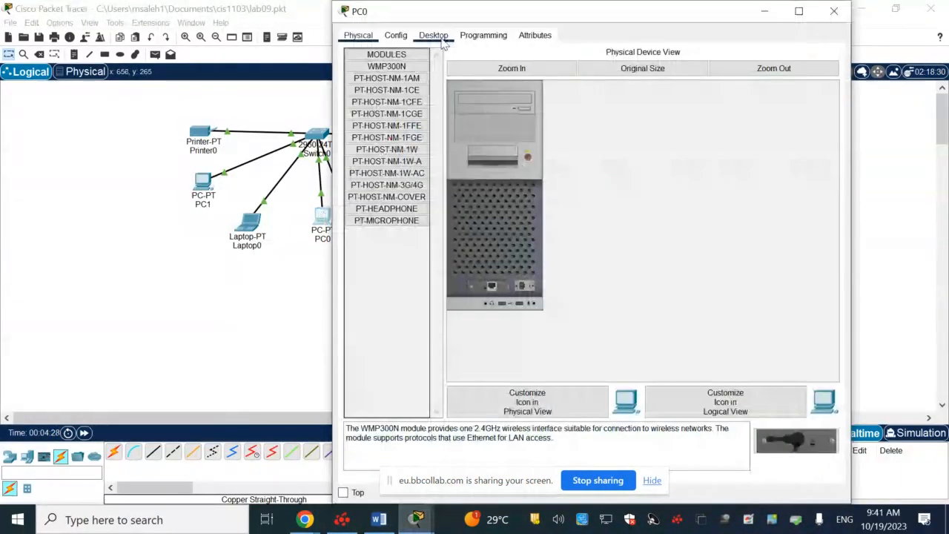
click(436, 37)
click(400, 91)
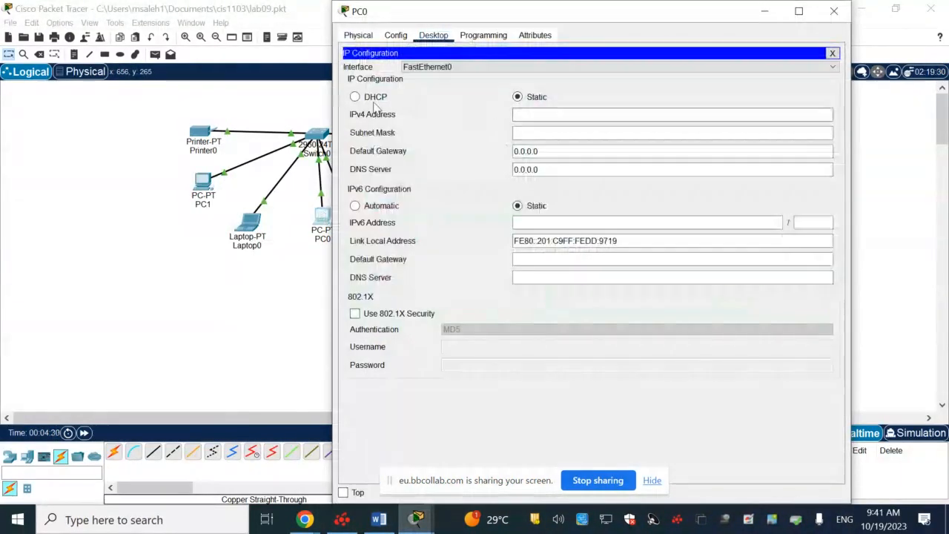
click(355, 97)
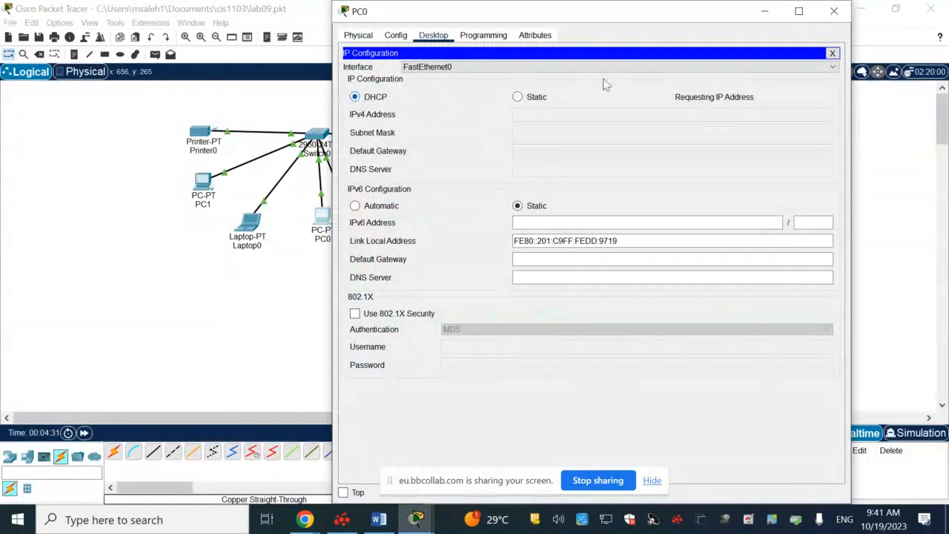
click(833, 11)
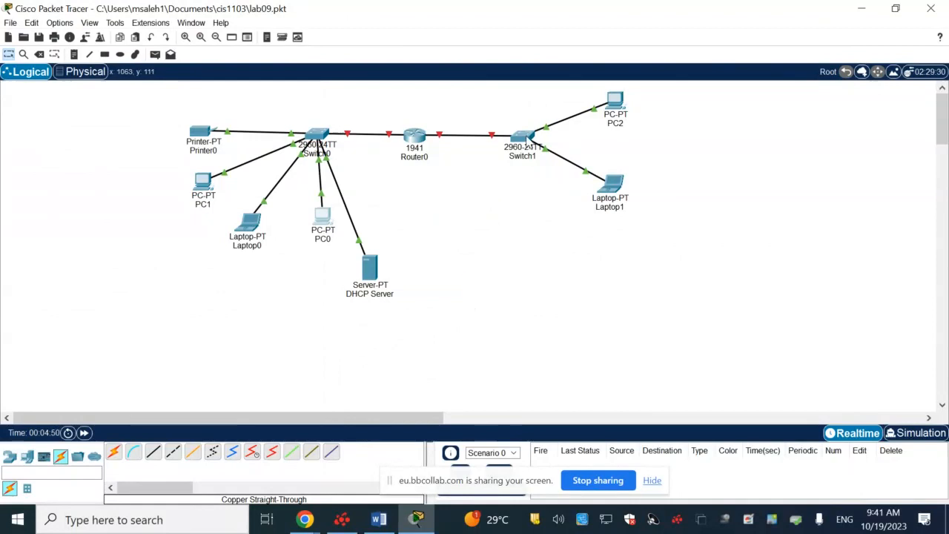
click(523, 136)
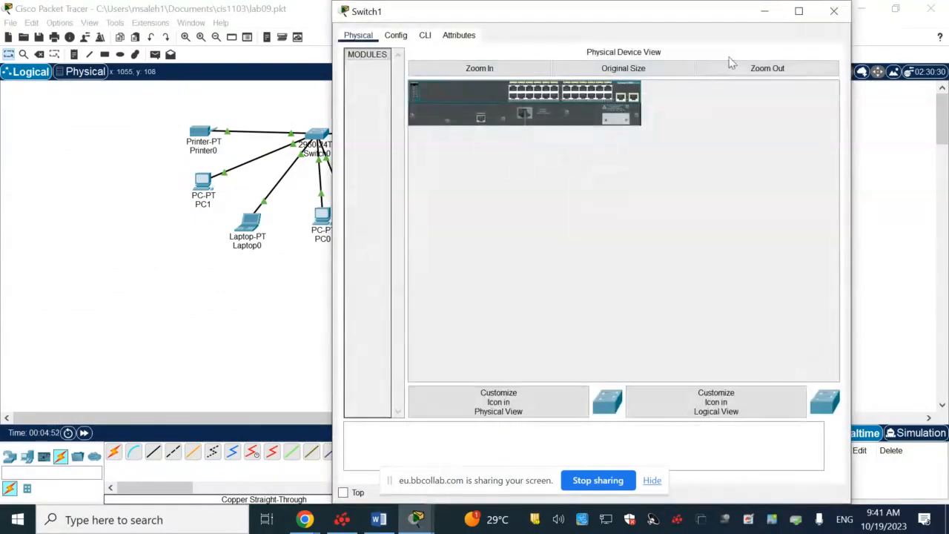
click(831, 13)
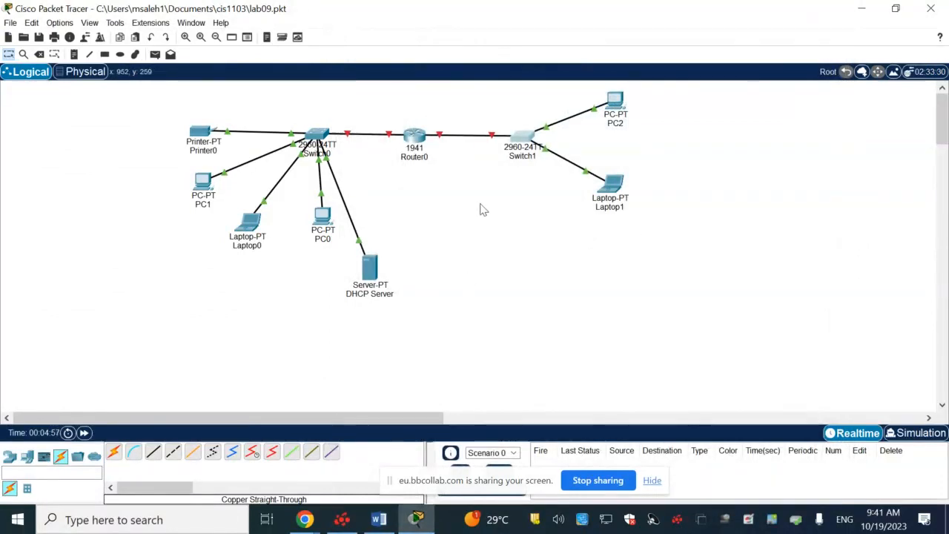
Give Router0's GigabitEthernet0/0 the IPv4 address 192.168.10.1 with subnet mask 255.255.255.0 and turn the port on
click(415, 140)
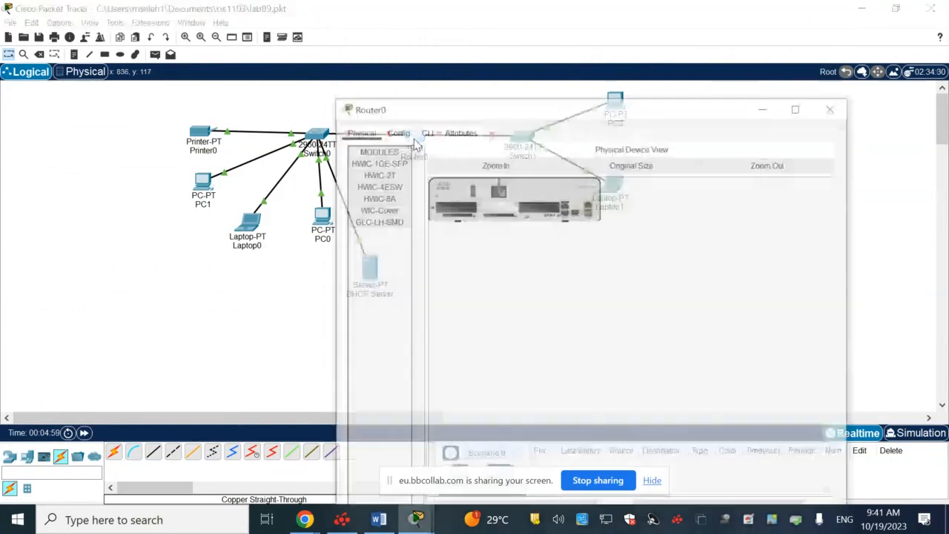
click(398, 37)
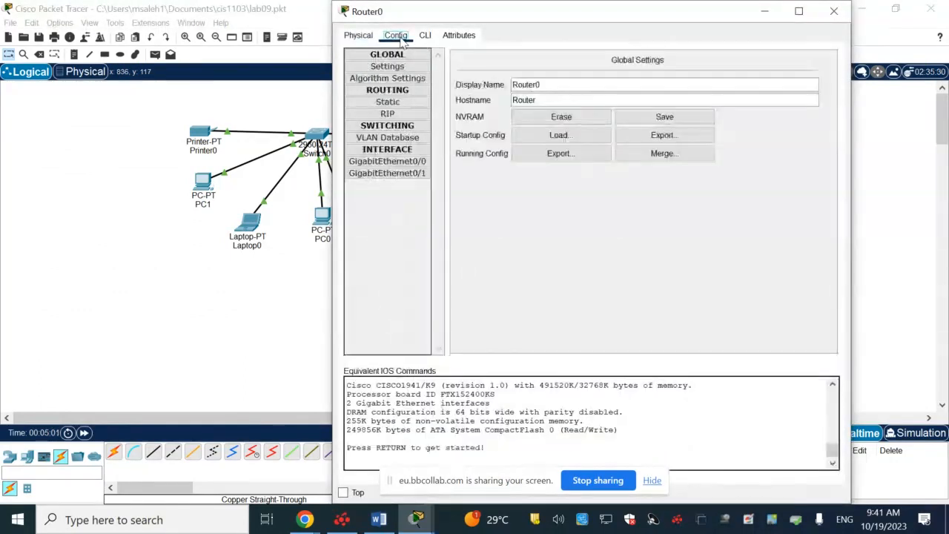
click(404, 162)
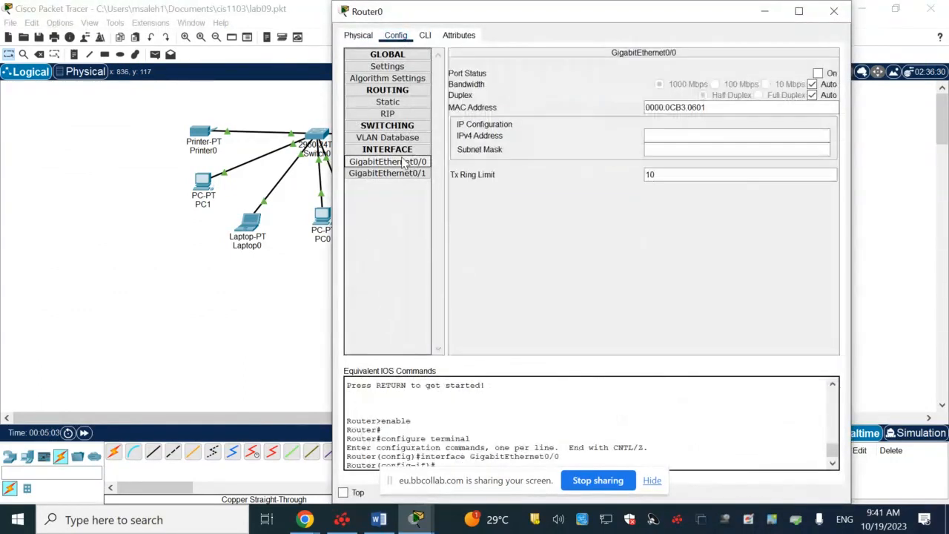
click(663, 134)
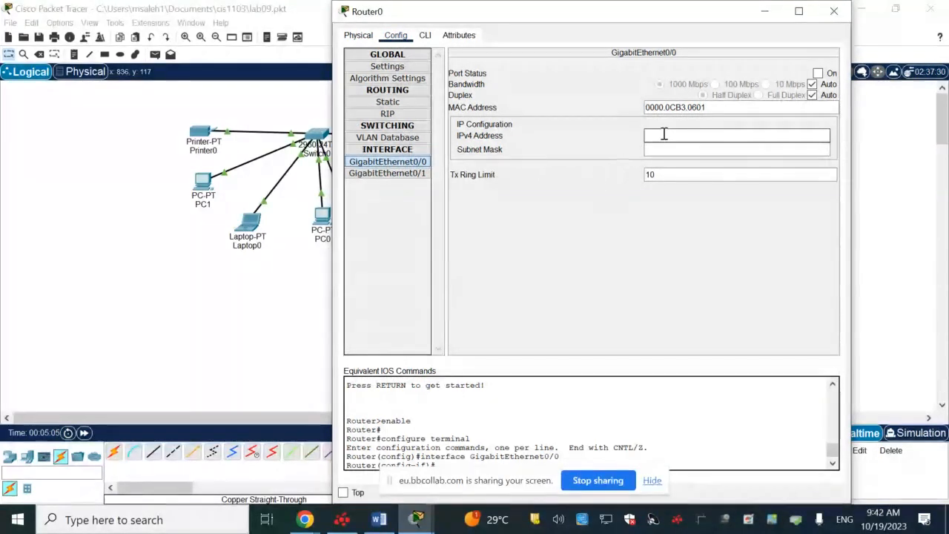
text(192.168)
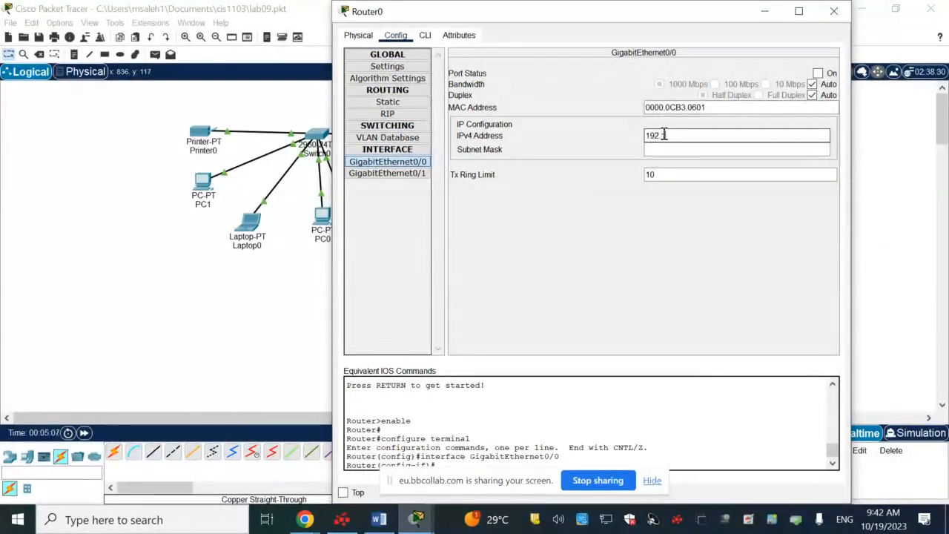
text(.10.1)
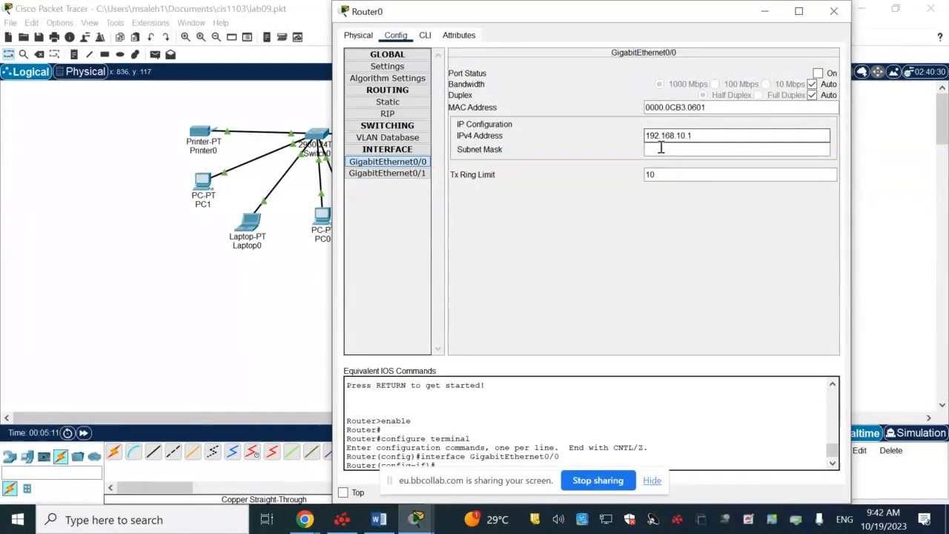
click(663, 149)
click(818, 74)
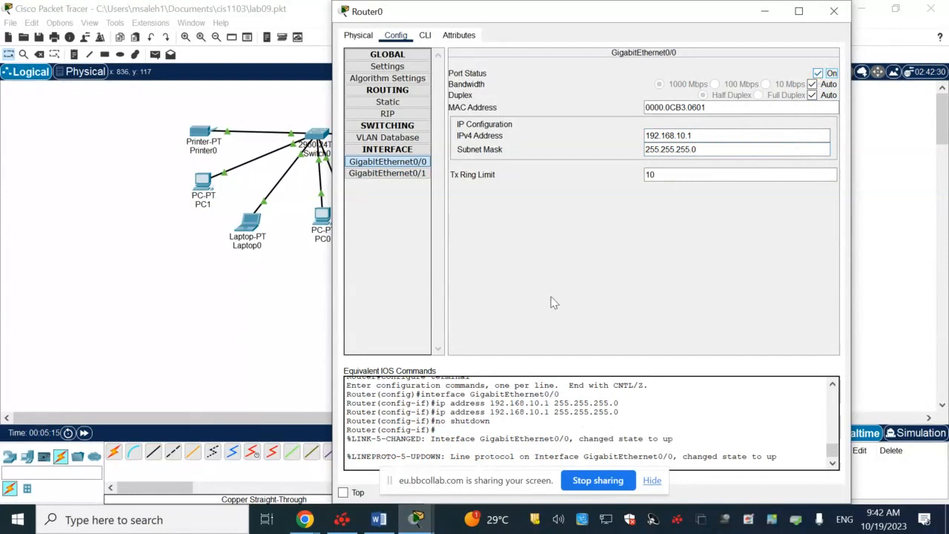
Give Router0's GigabitEthernet0/1 the IPv4 address 10.1.1.1 with subnet mask 255.0.0.0, turn the port on and close the router window
click(399, 176)
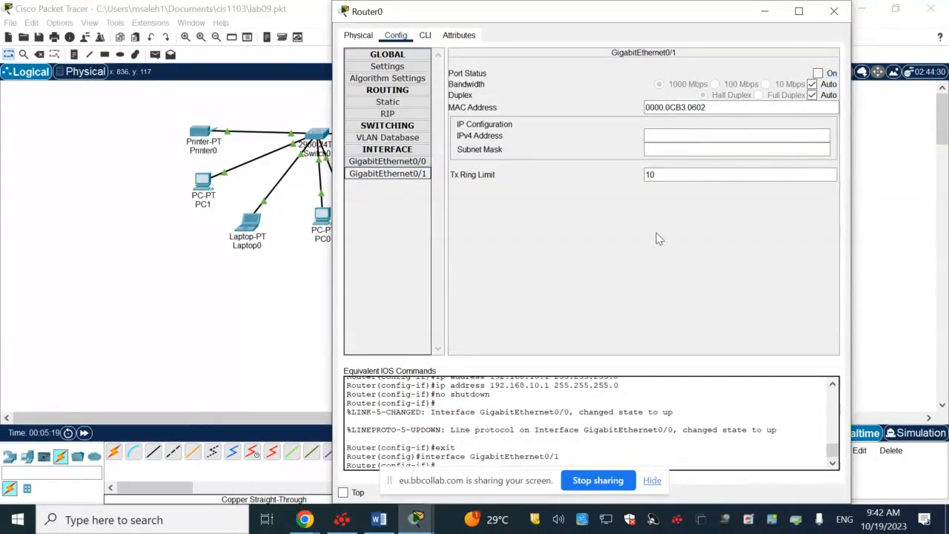
click(668, 137)
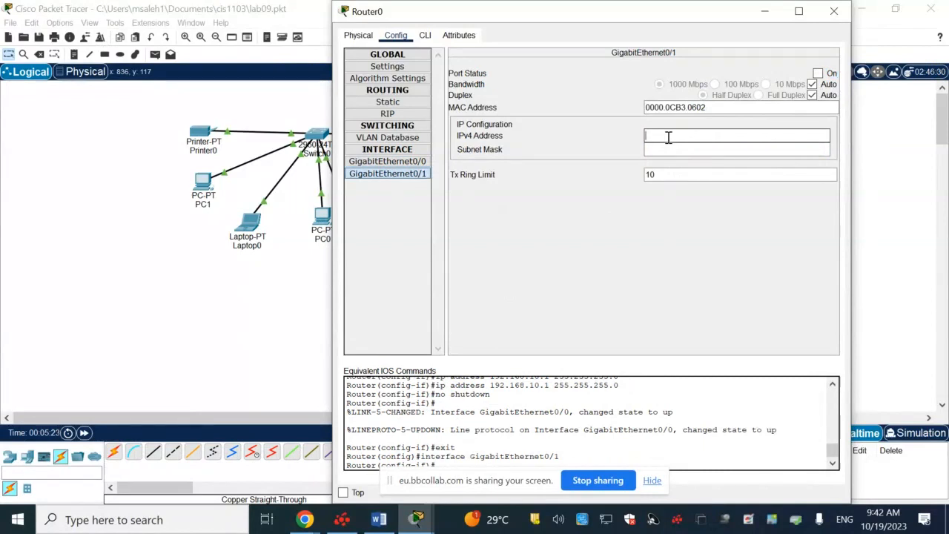
drag(581, 15, 609, 72)
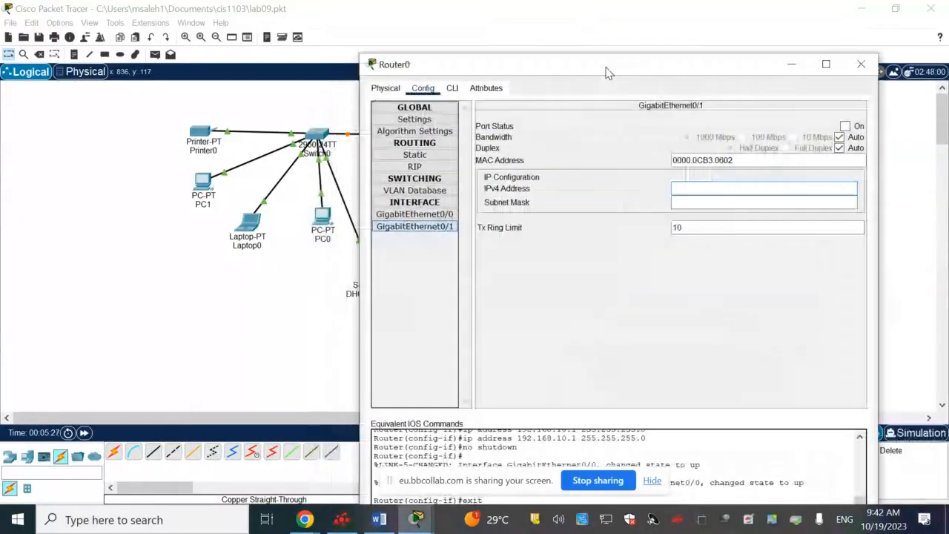
click(379, 519)
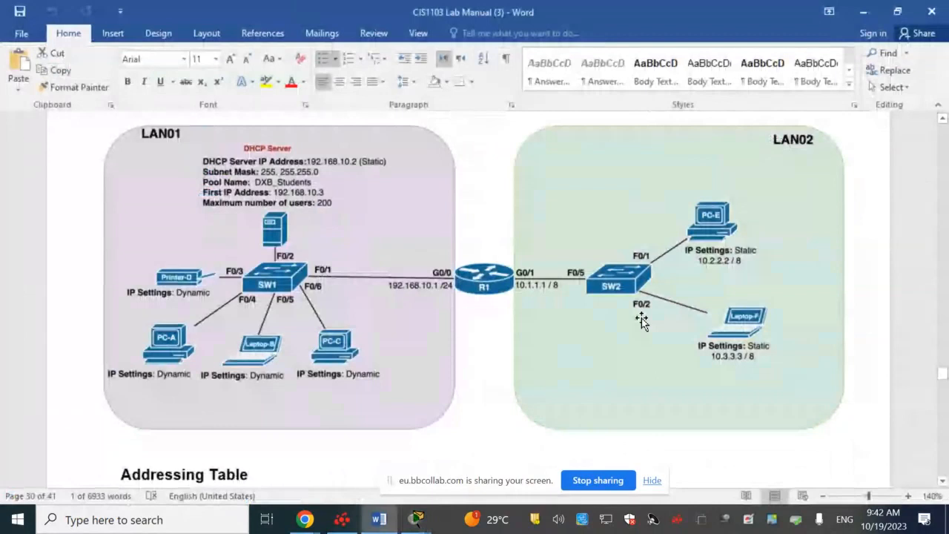
key(alt+Tab)
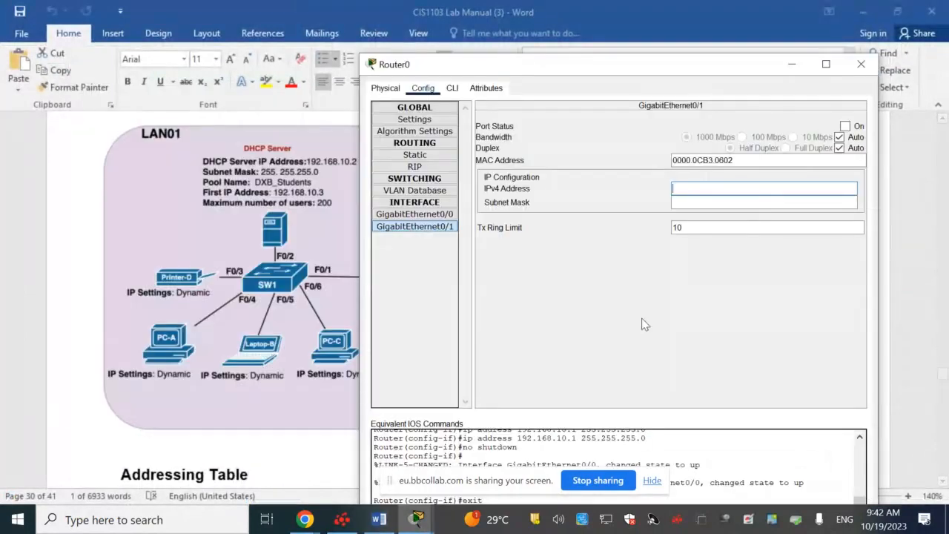
click(707, 188)
text(10.1.1.1)
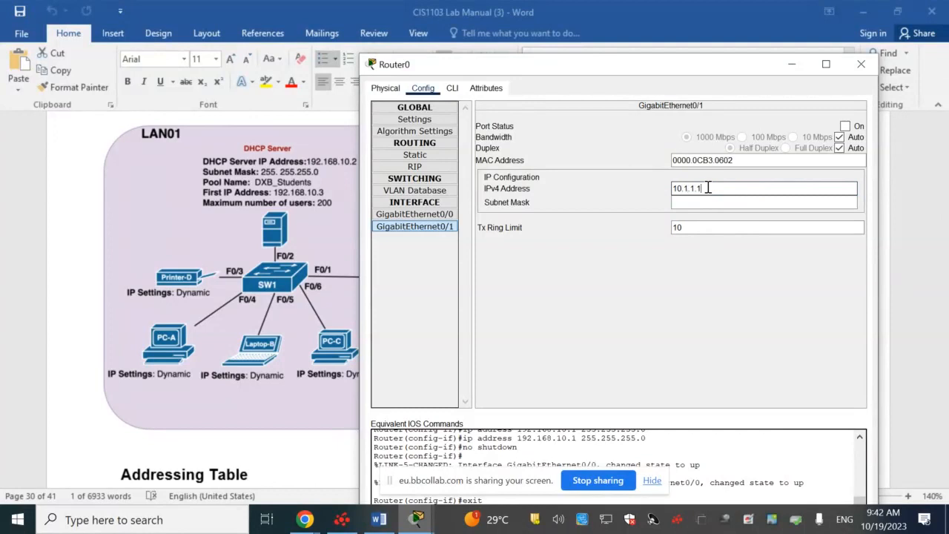
click(694, 202)
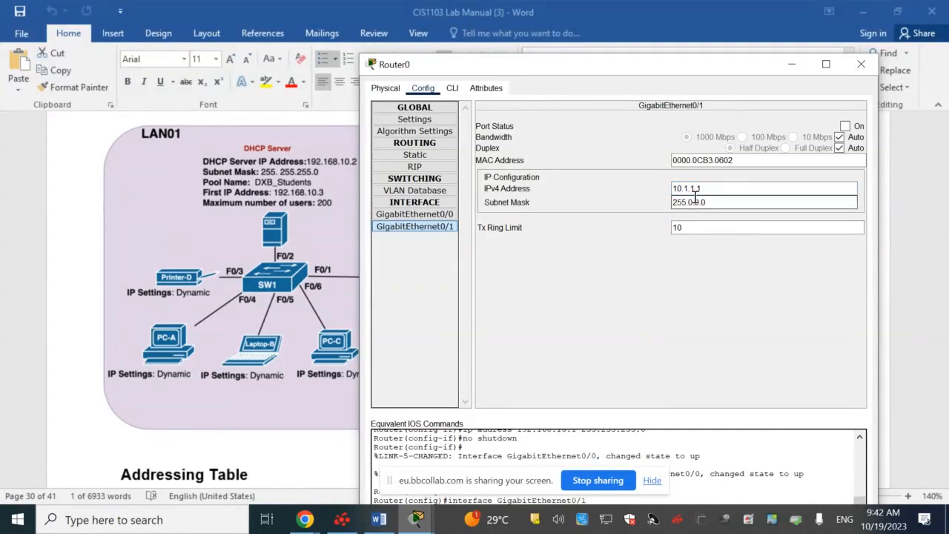
drag(646, 75, 574, 44)
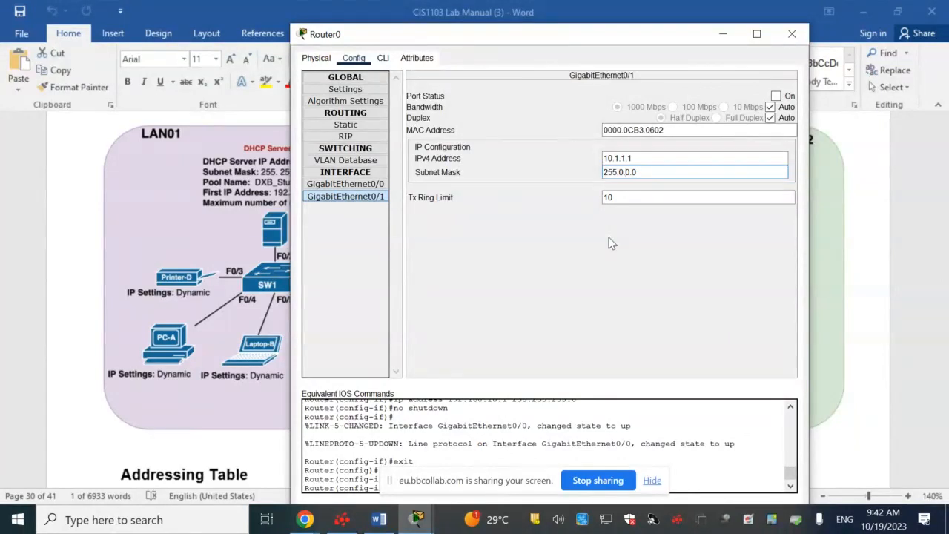
click(776, 96)
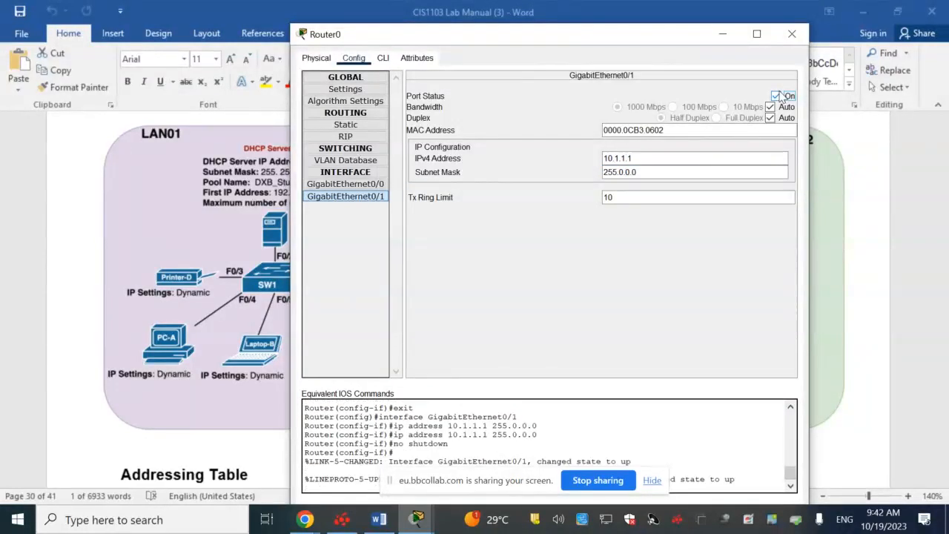
click(792, 35)
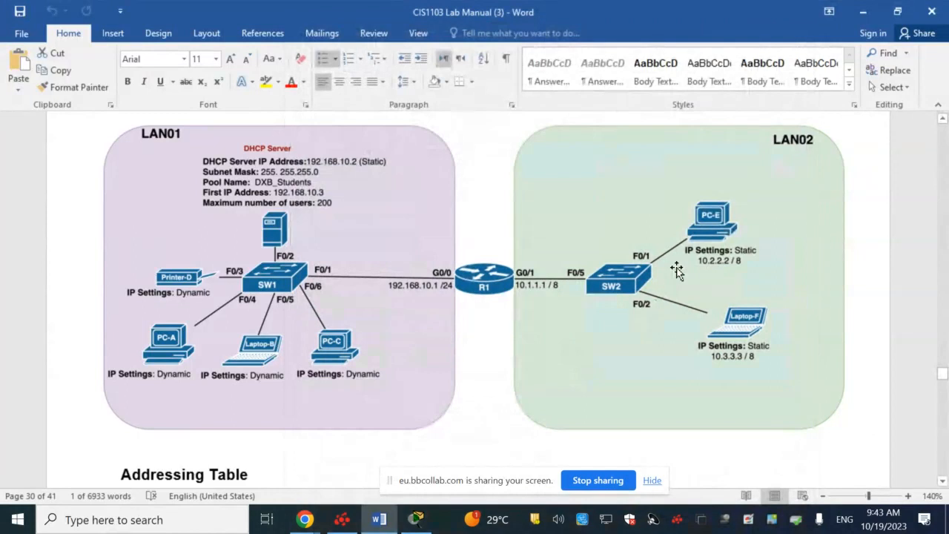
Check the LAN02 hosts in the lab manual's topology diagram and rename PC2 as PC-E in Packet Tracer
click(716, 232)
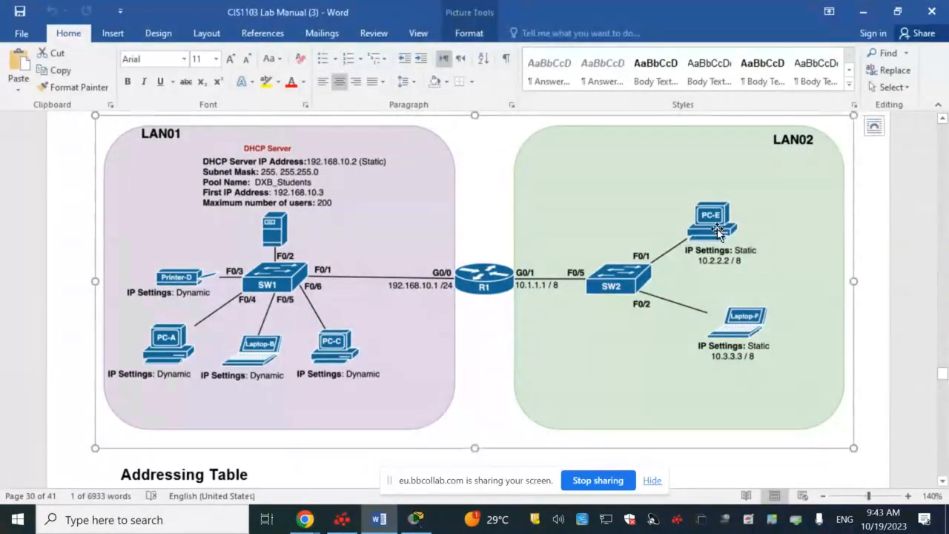
click(414, 521)
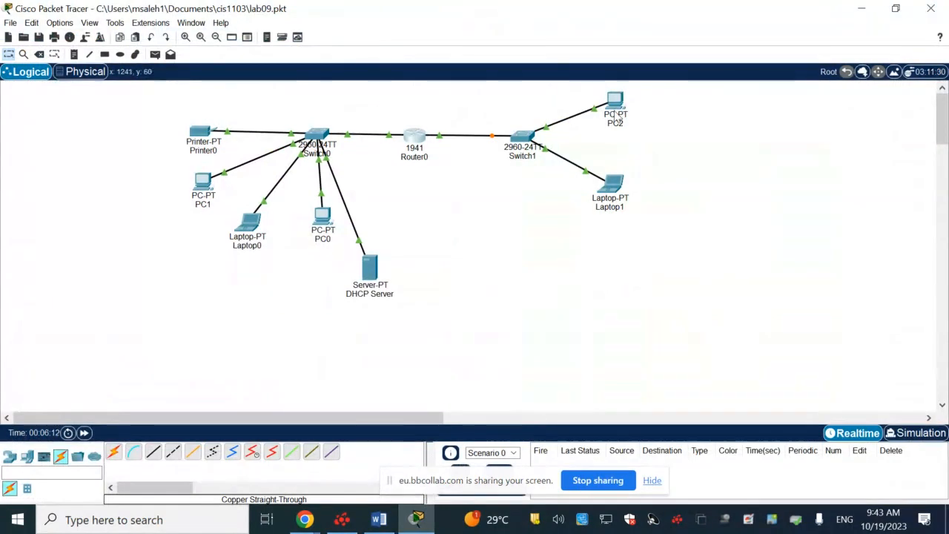
mouse_move(616, 113)
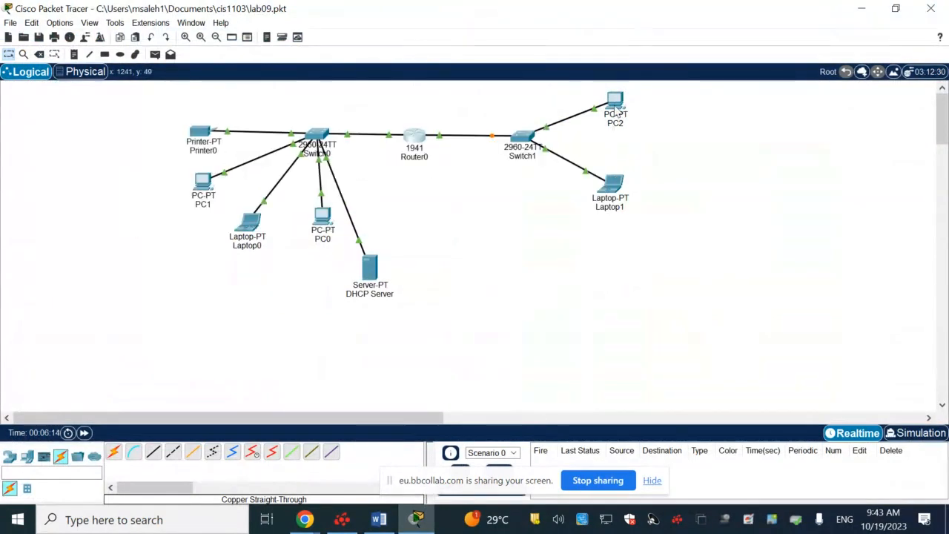
key(alt+Tab)
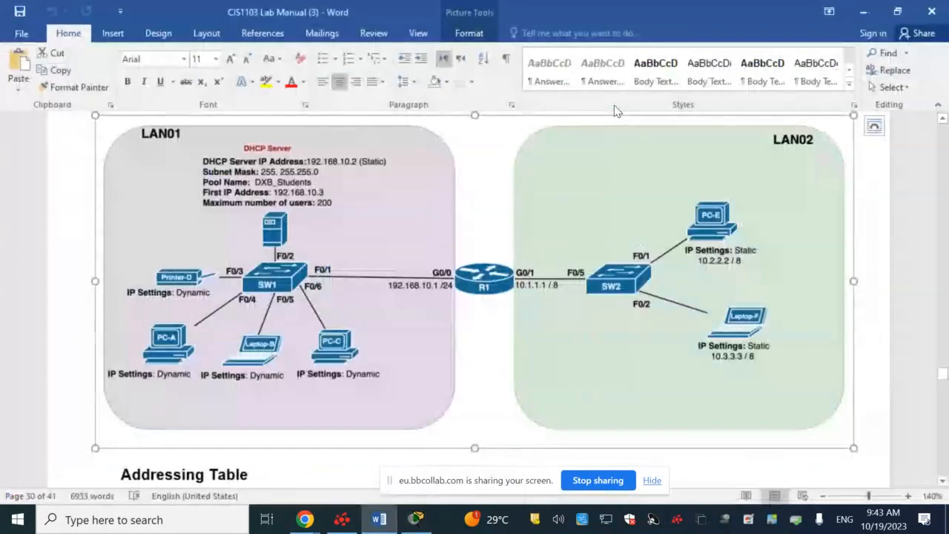
key(alt+Tab)
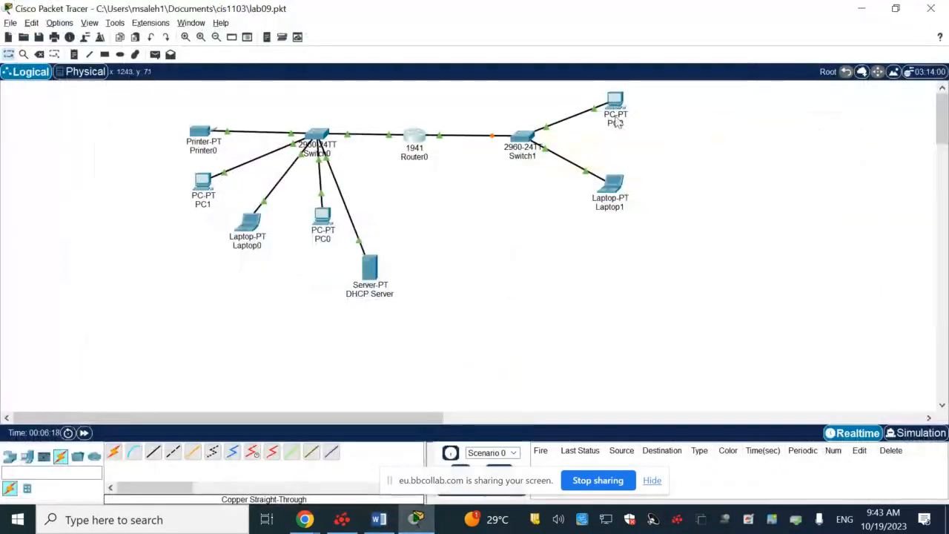
click(615, 102)
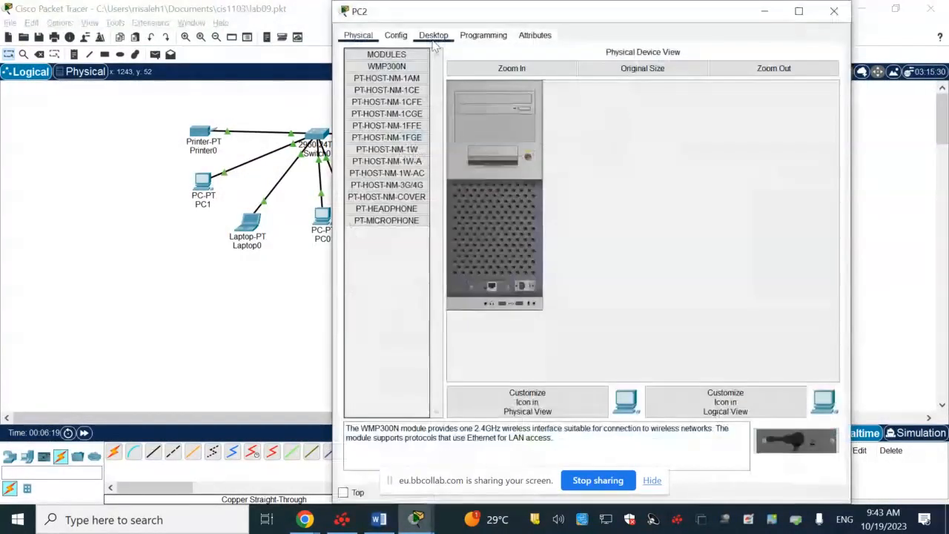
click(397, 35)
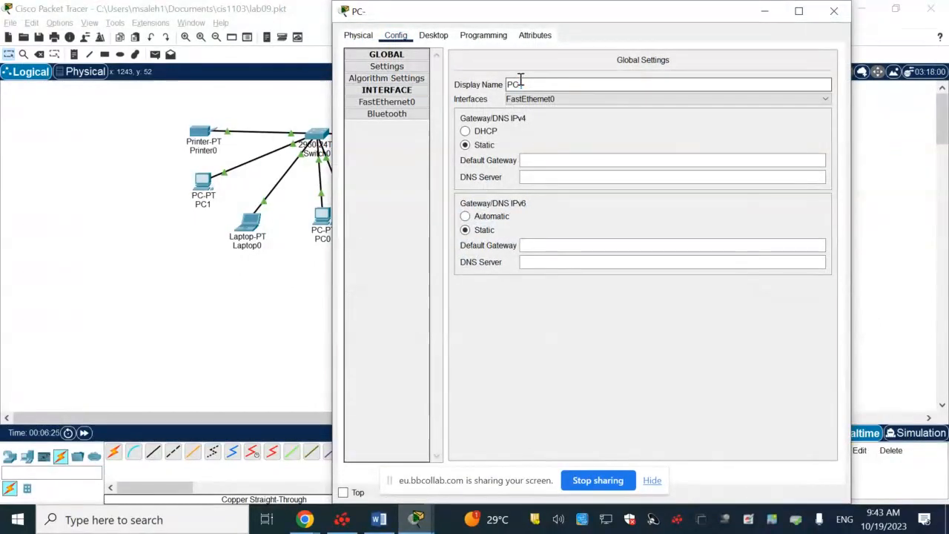
text(E)
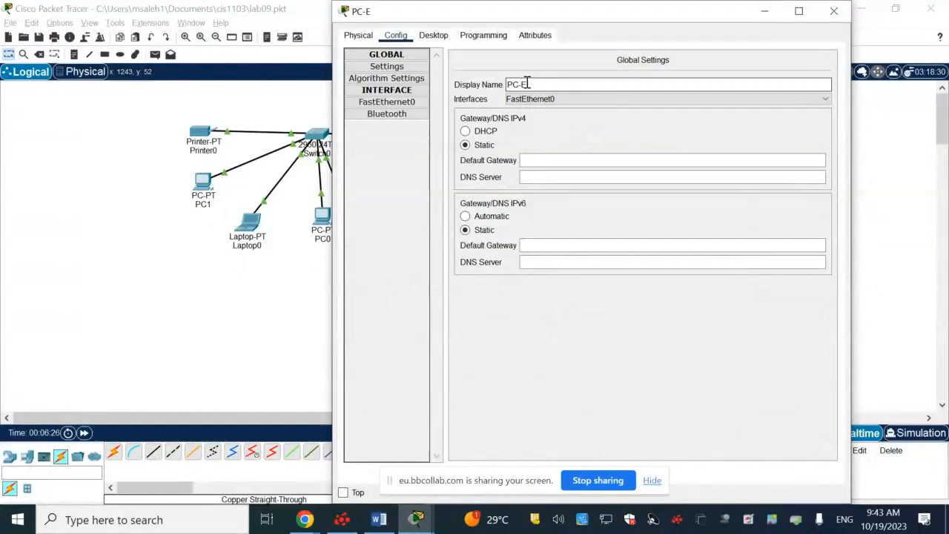
Assign PC-E the static IPv4 address 10.2.2.2 with subnet mask 255.0.0.0
click(444, 37)
click(398, 79)
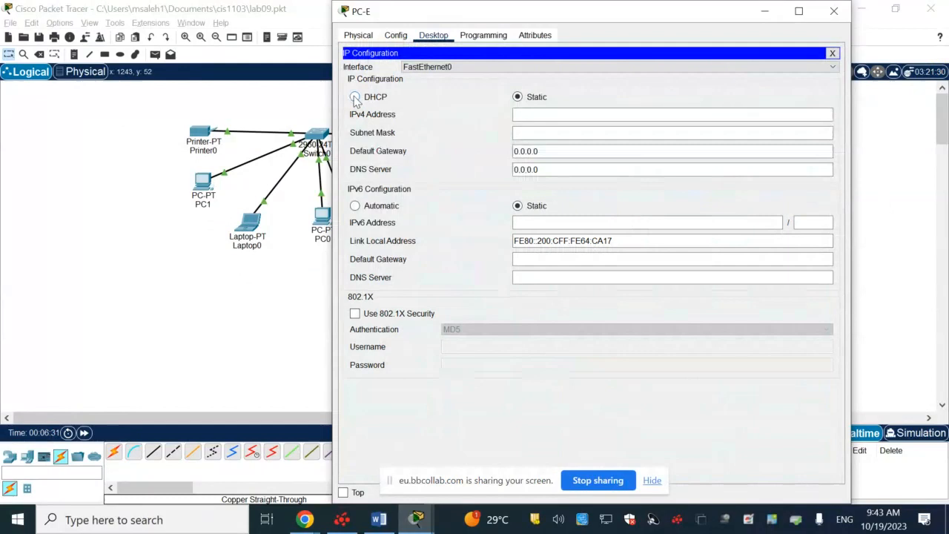
click(519, 115)
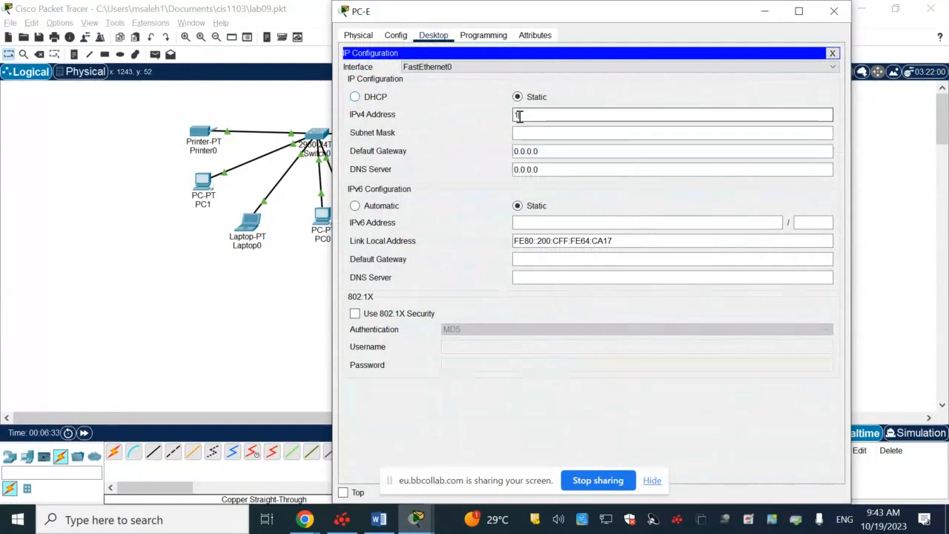
text(10.)
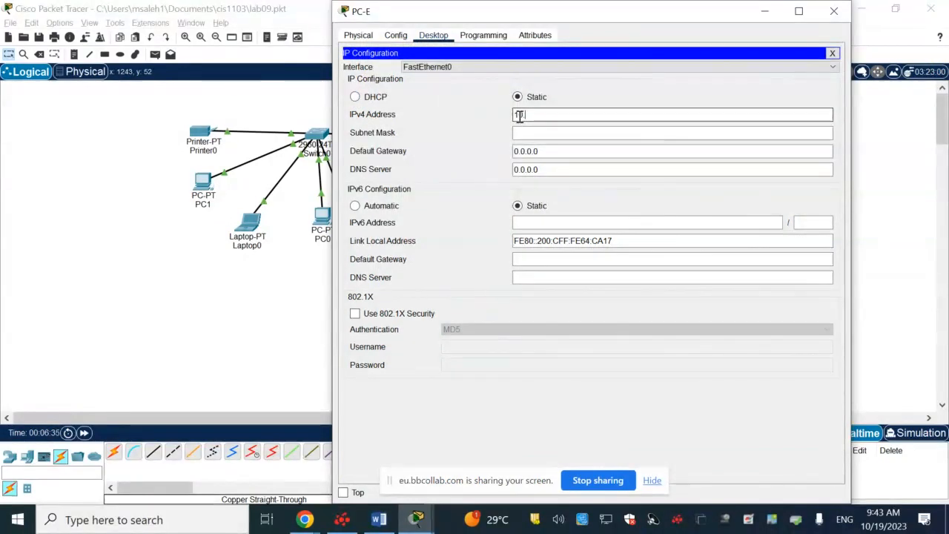
text(2.2.)
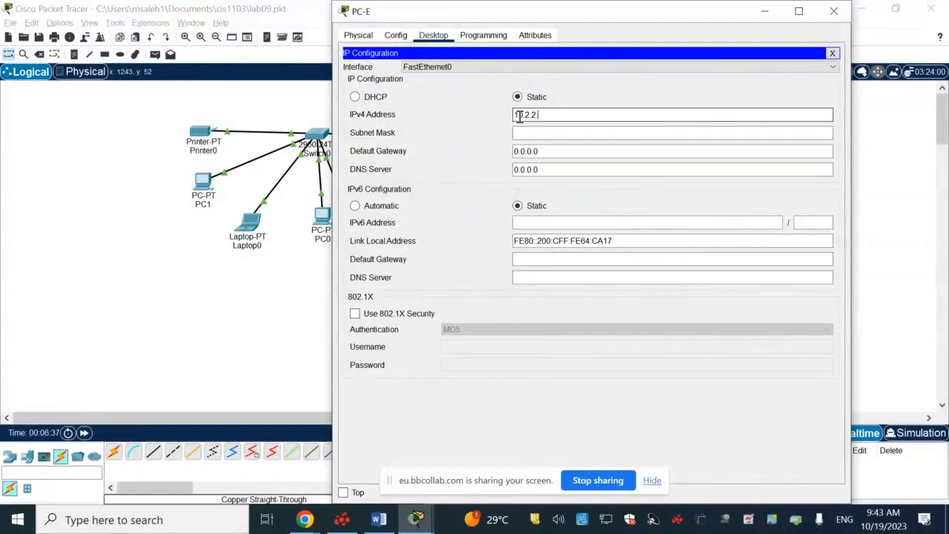
text(2)
click(529, 133)
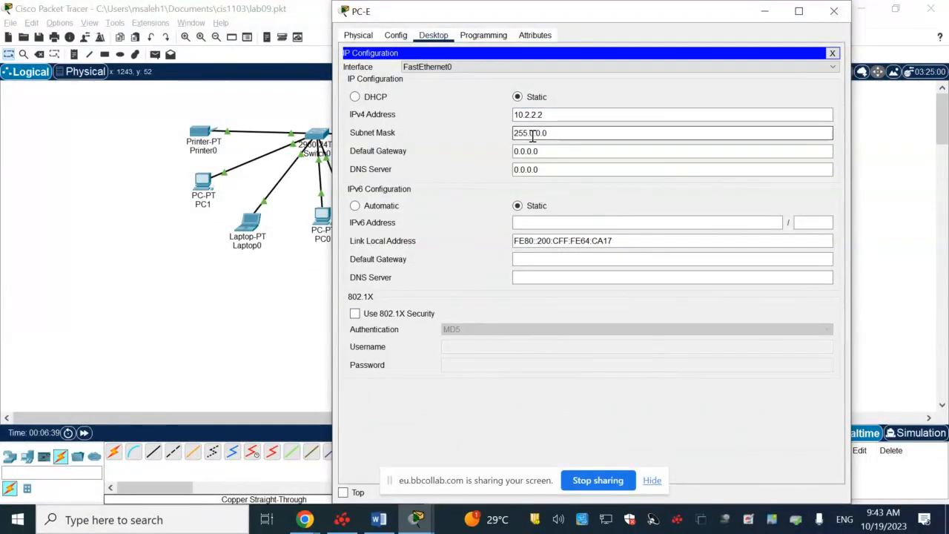
Set PC-E's IPv4 default gateway to 10.1.1.1, check it against the lab manual's diagram and close the PC-E window
drag(543, 154, 502, 151)
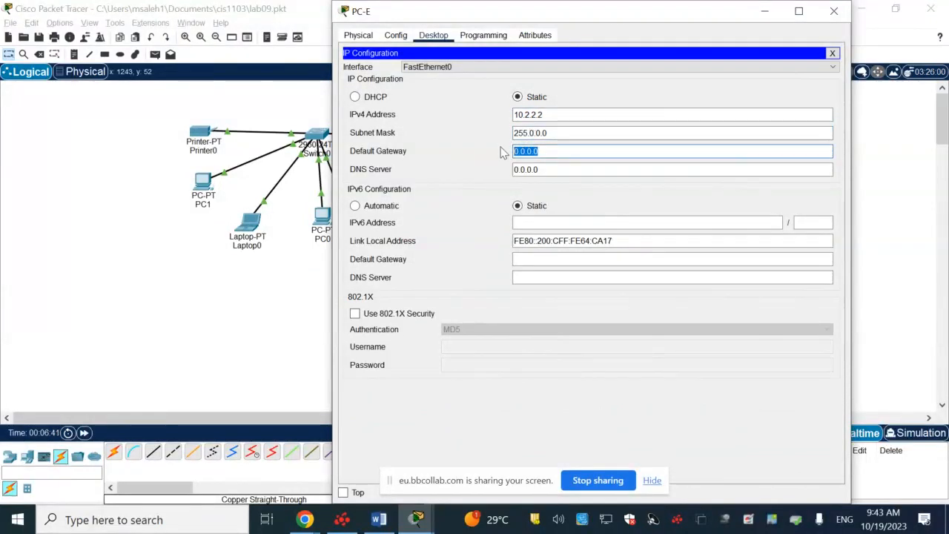
text(10.1.1)
drag(581, 10, 510, 61)
key(Escape)
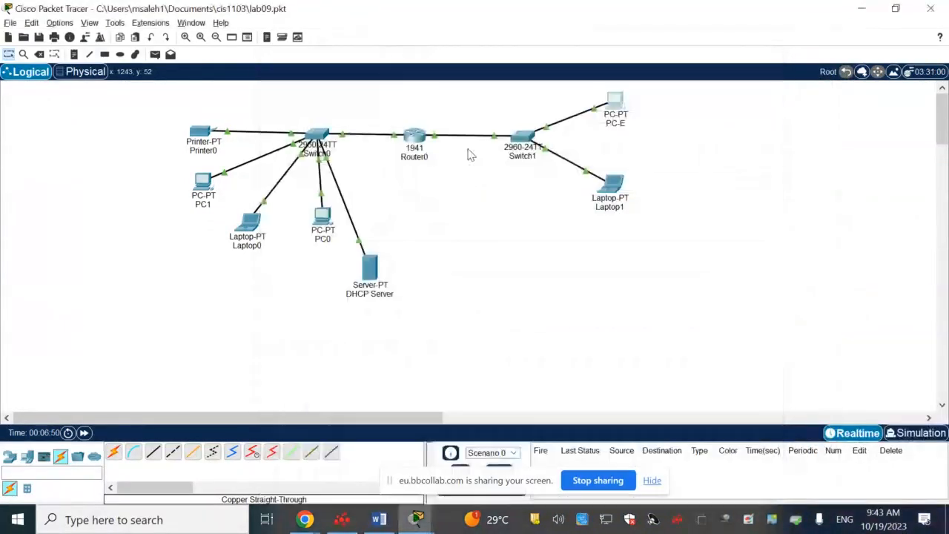
click(380, 519)
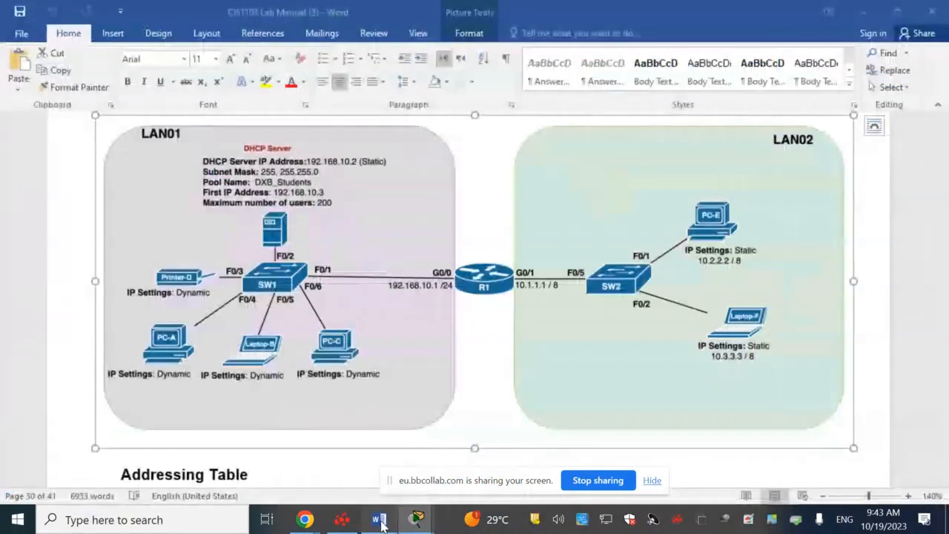
key(alt+Tab)
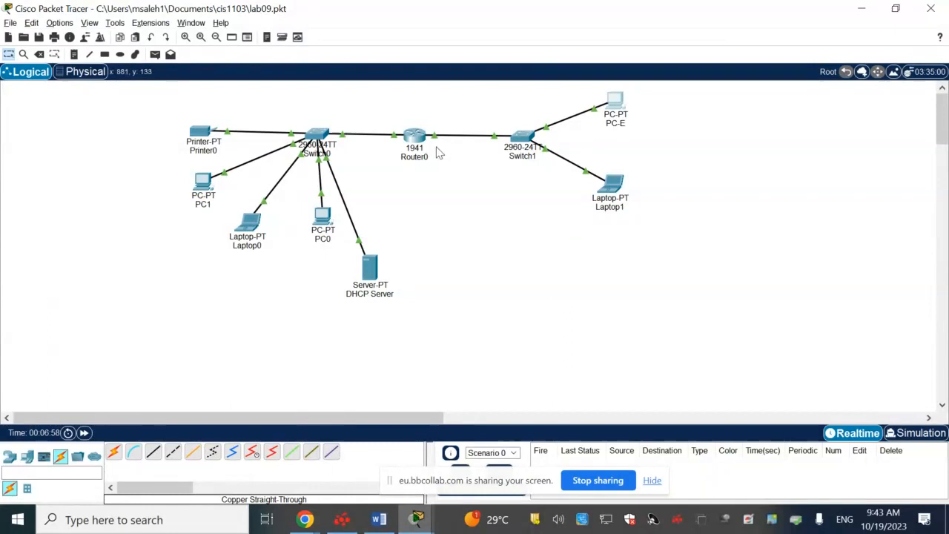
click(617, 105)
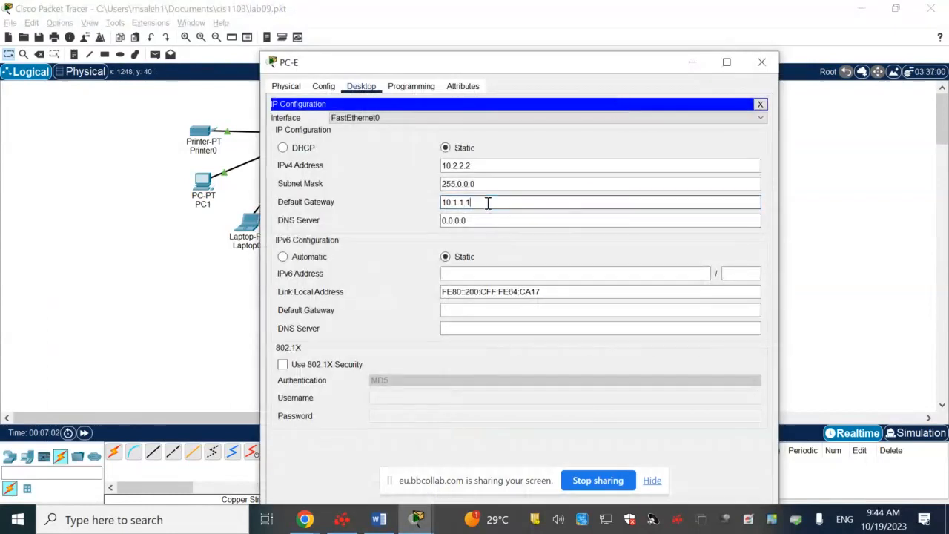
click(762, 61)
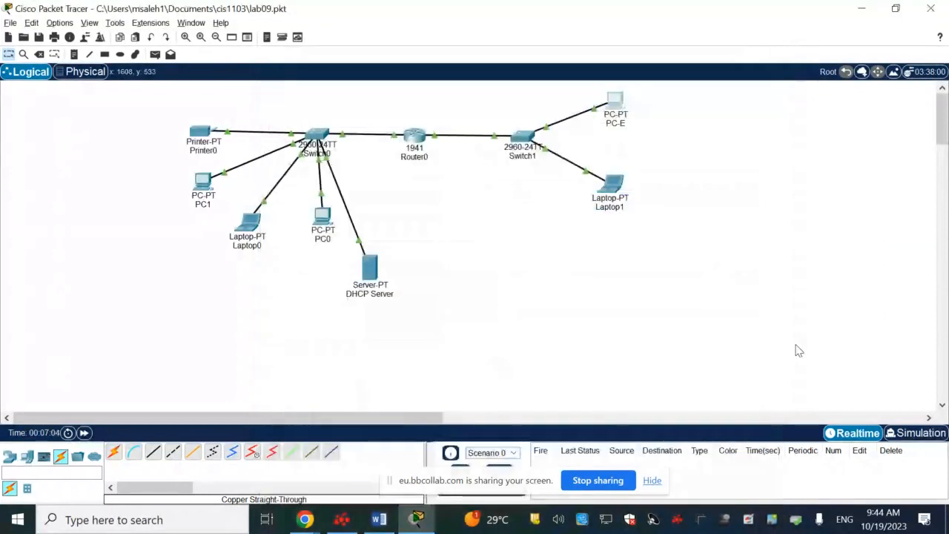
Change the display name of Laptop1 to Laptop F
click(611, 183)
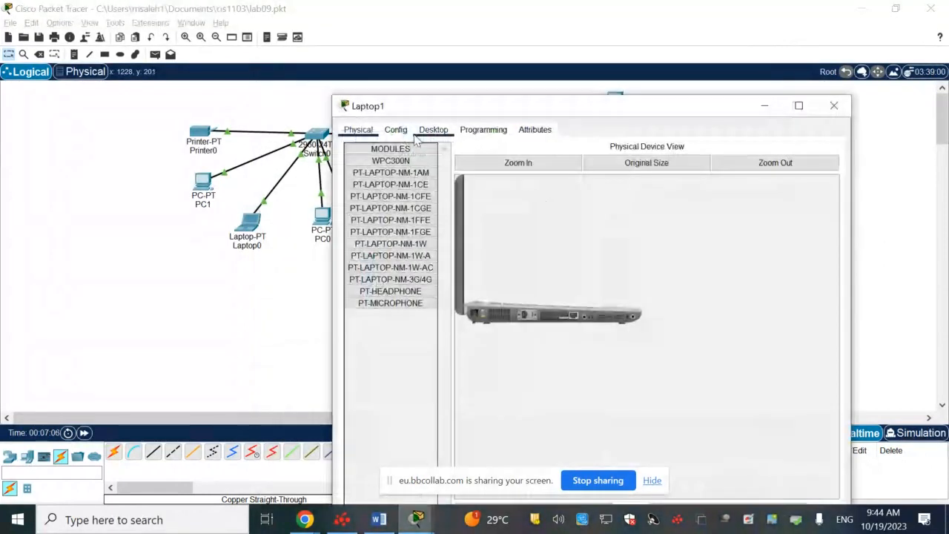
click(430, 132)
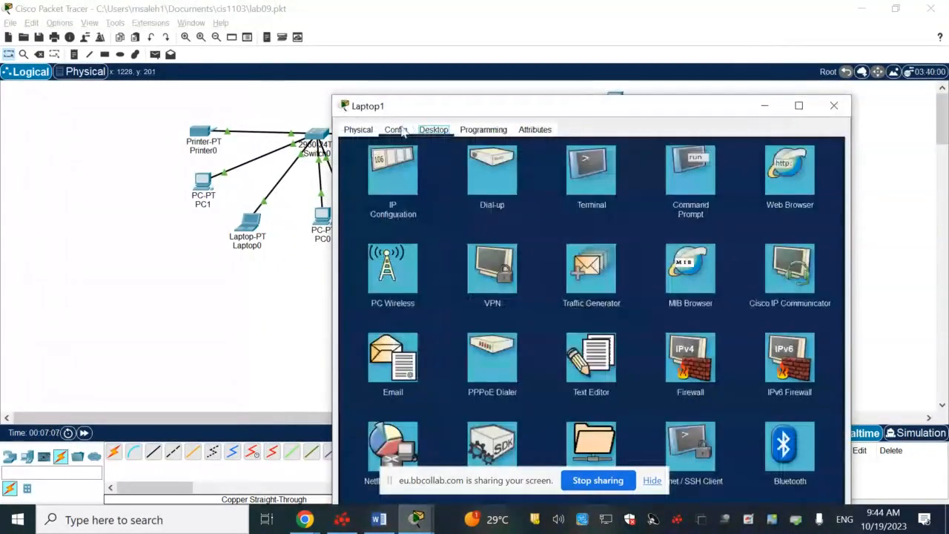
click(395, 130)
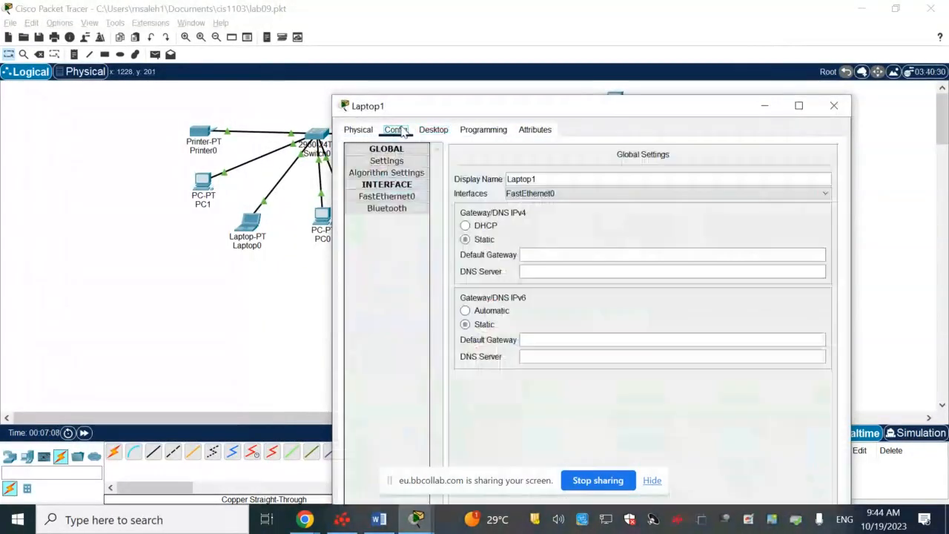
click(559, 179)
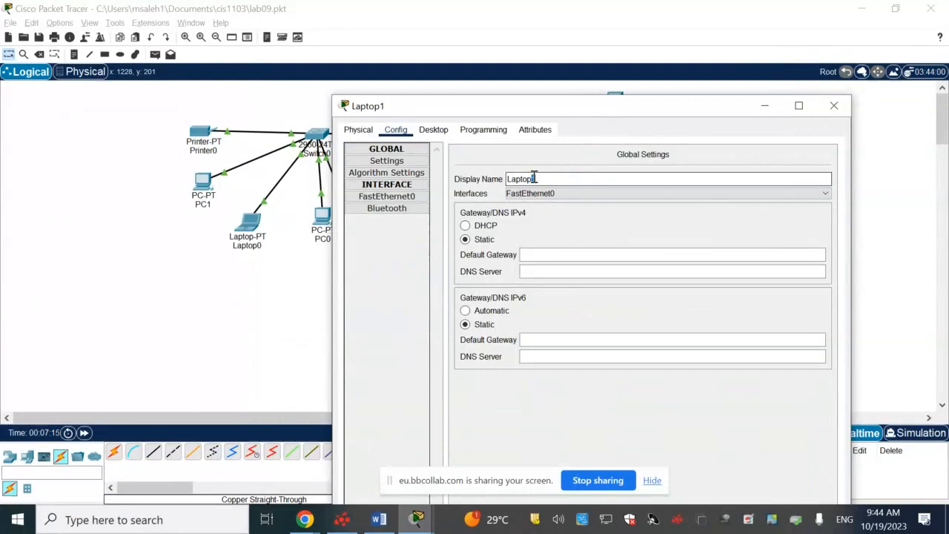
text(F)
Assign Laptop F the static IPv4 address 10.3.3.3 with subnet mask 255.0.0.0
click(434, 131)
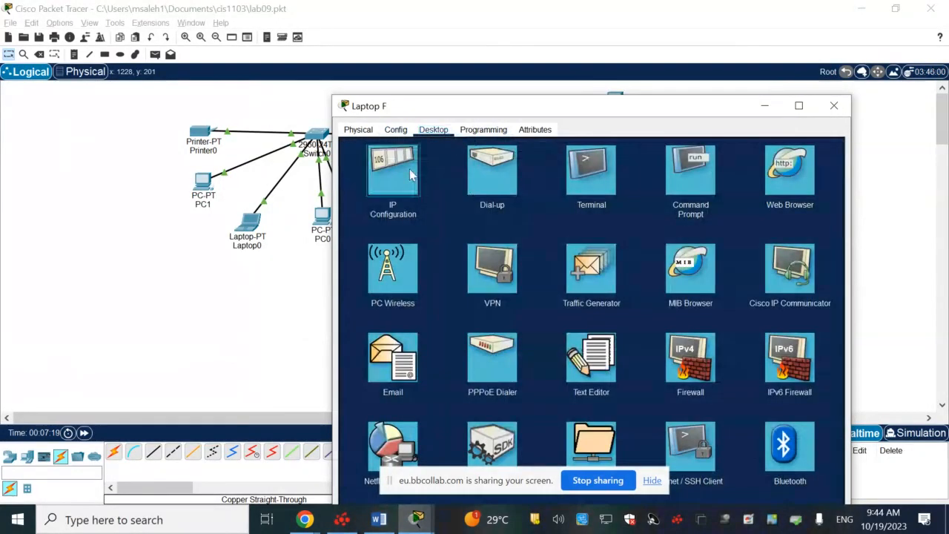
click(410, 169)
click(546, 212)
text(1)
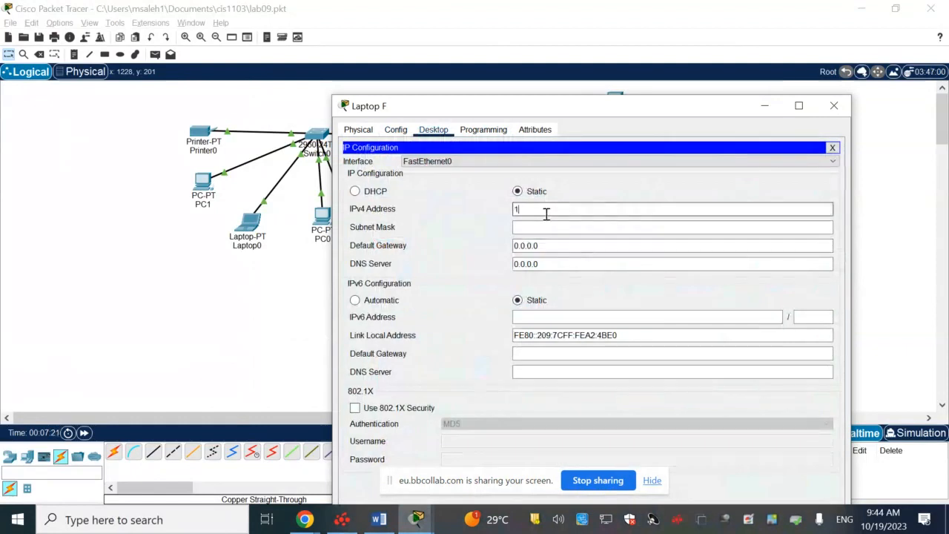
text(0.3)
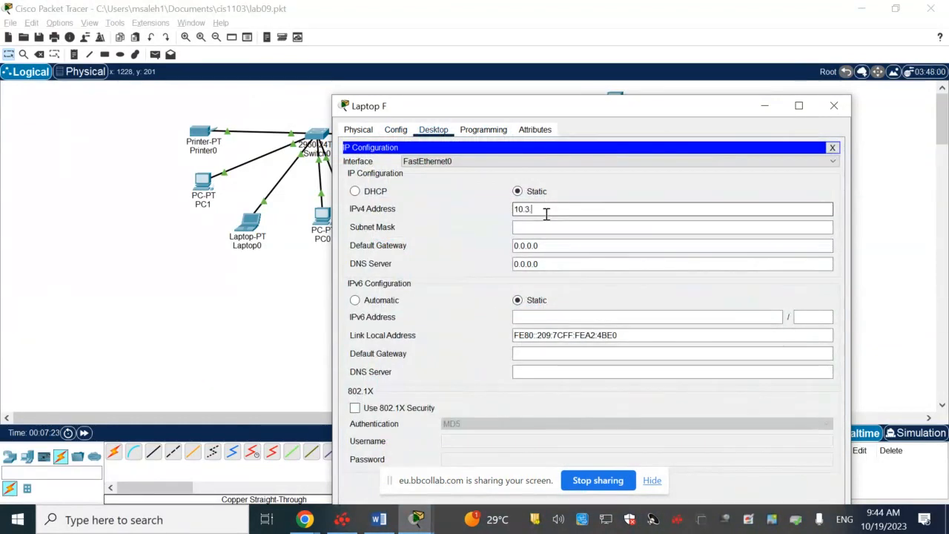
text(.3.3)
click(544, 227)
Set Laptop F's IPv4 default gateway to 10.1.1.1 and close its configuration window
drag(545, 244, 504, 249)
text(1)
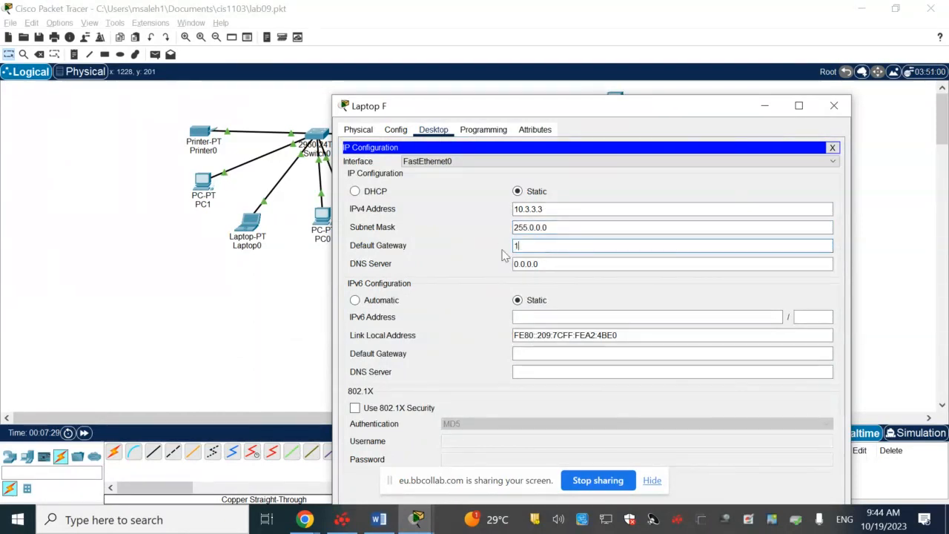
text(0.1.1.1)
click(833, 105)
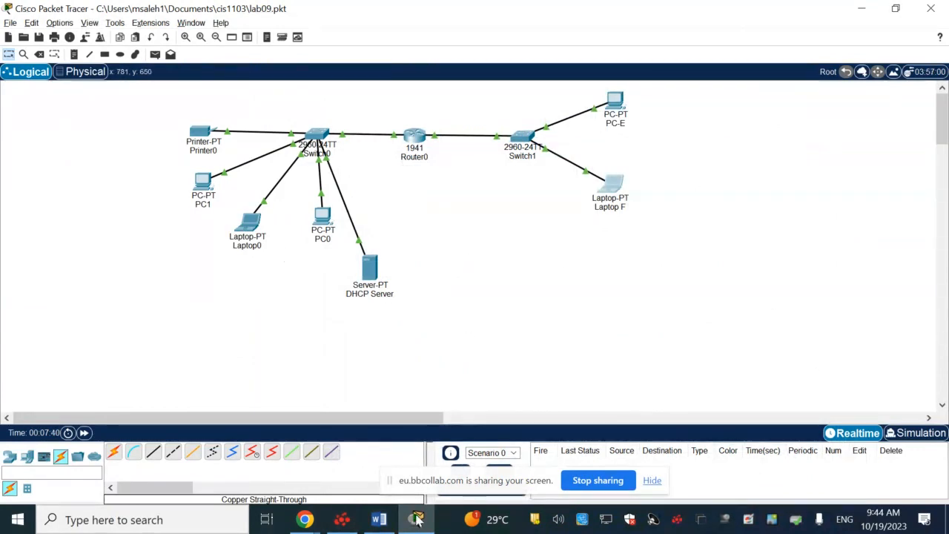
Switch to the Word lab manual and review the Lab 09 addressing table, the instructions through the ping task, and the topology diagram's device names
key(alt+Tab)
scroll(532, 350, down, 10)
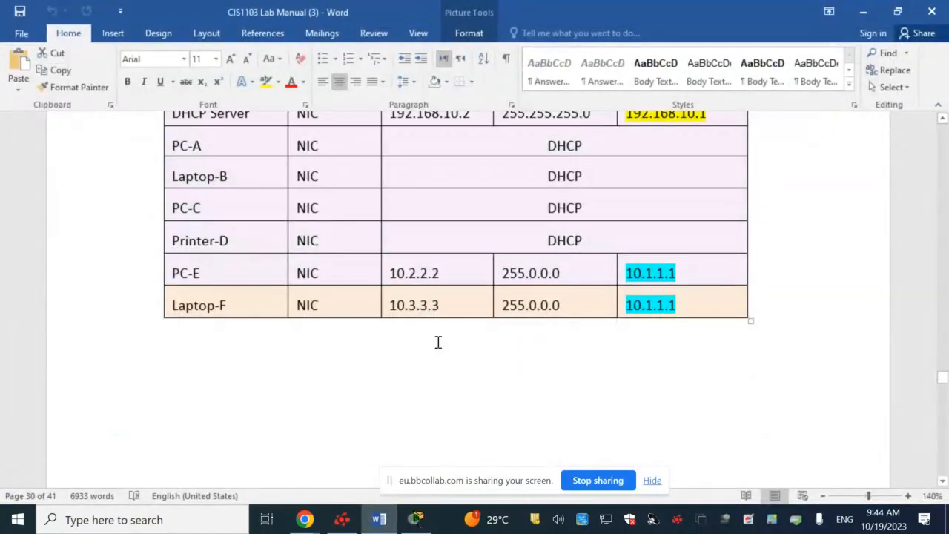
scroll(438, 342, down, 5)
scroll(438, 342, down, 5)
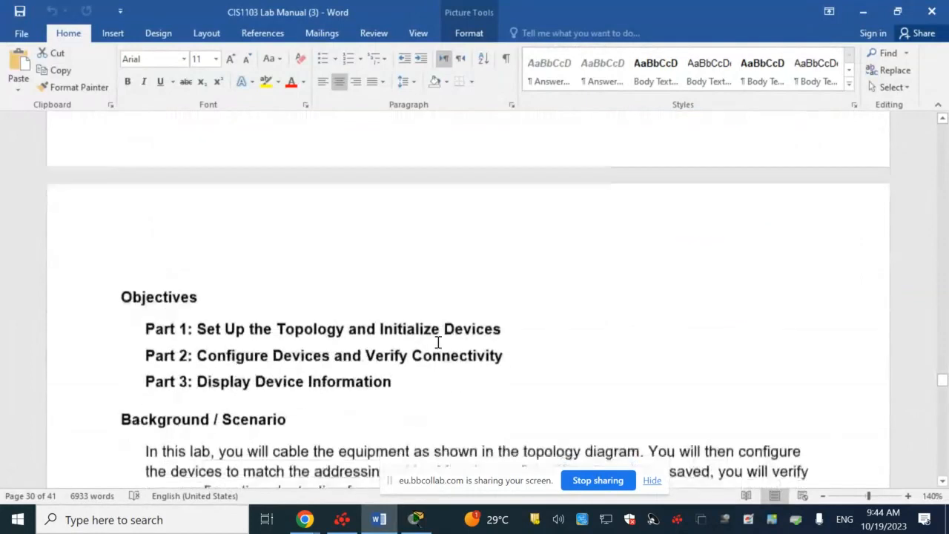
scroll(279, 355, down, 10)
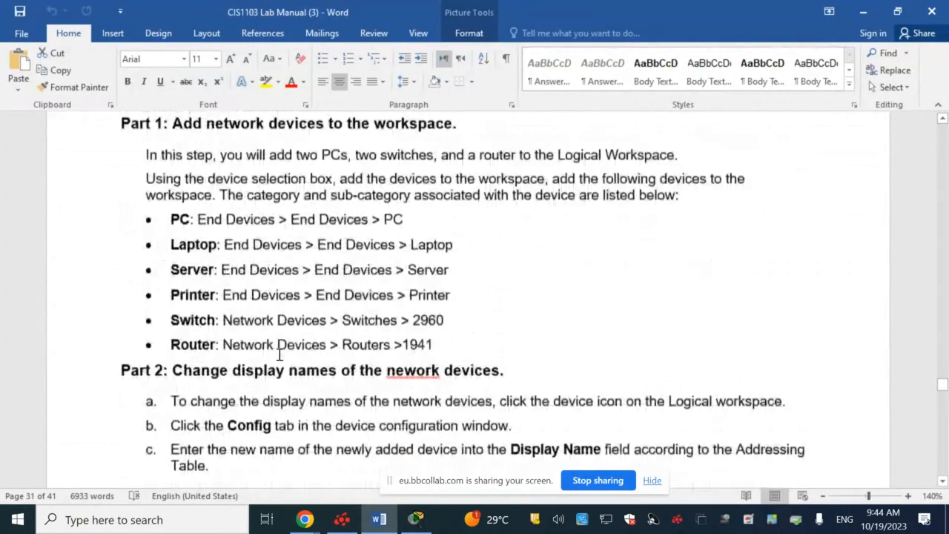
scroll(279, 355, down, 3)
scroll(280, 355, down, 15)
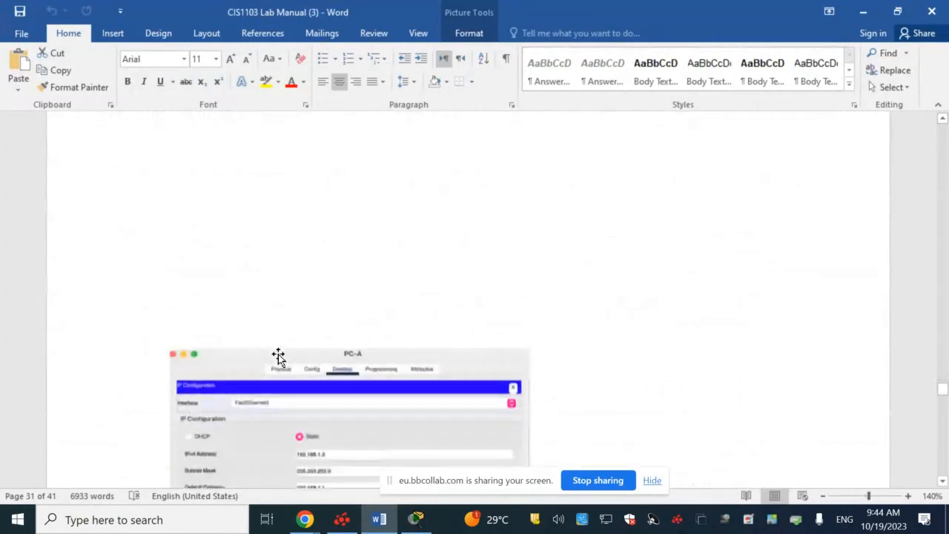
scroll(279, 354, down, 7)
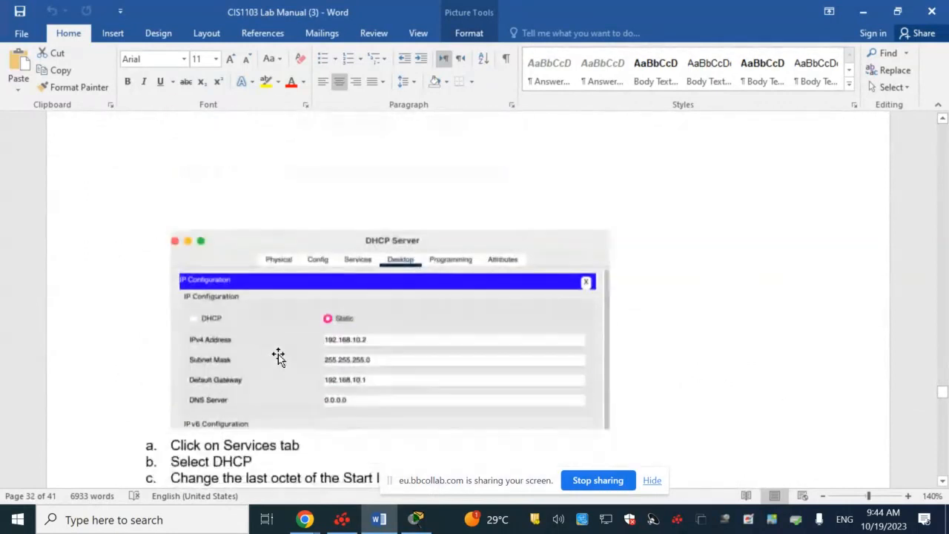
scroll(279, 354, down, 18)
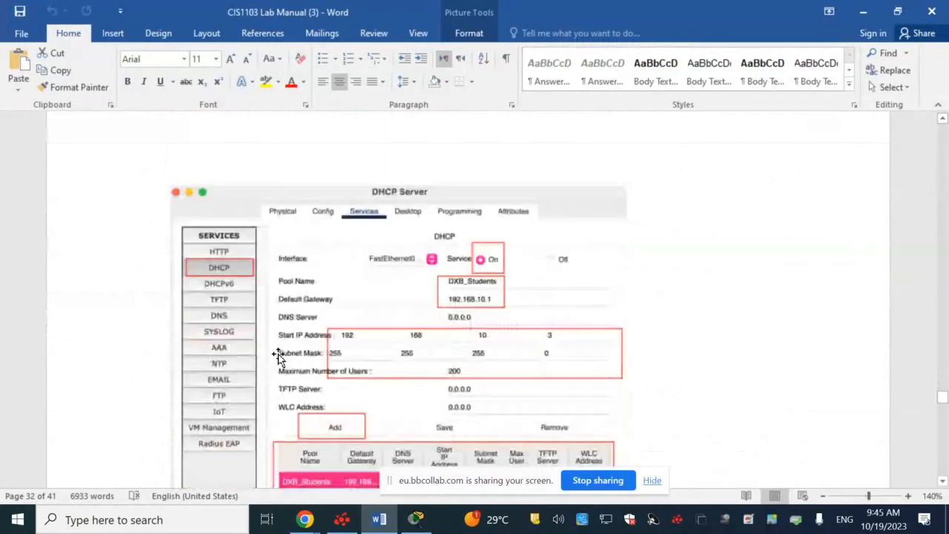
scroll(278, 356, down, 2)
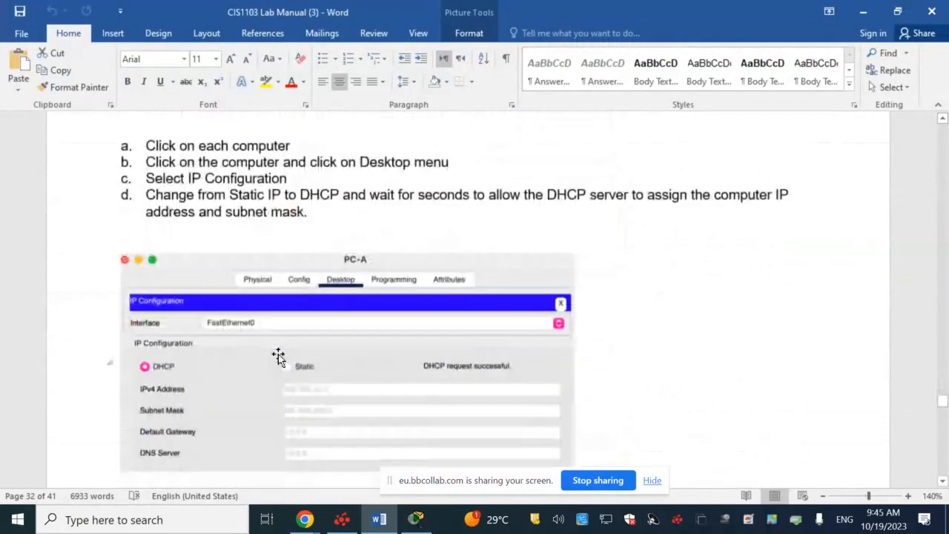
scroll(278, 357, down, 15)
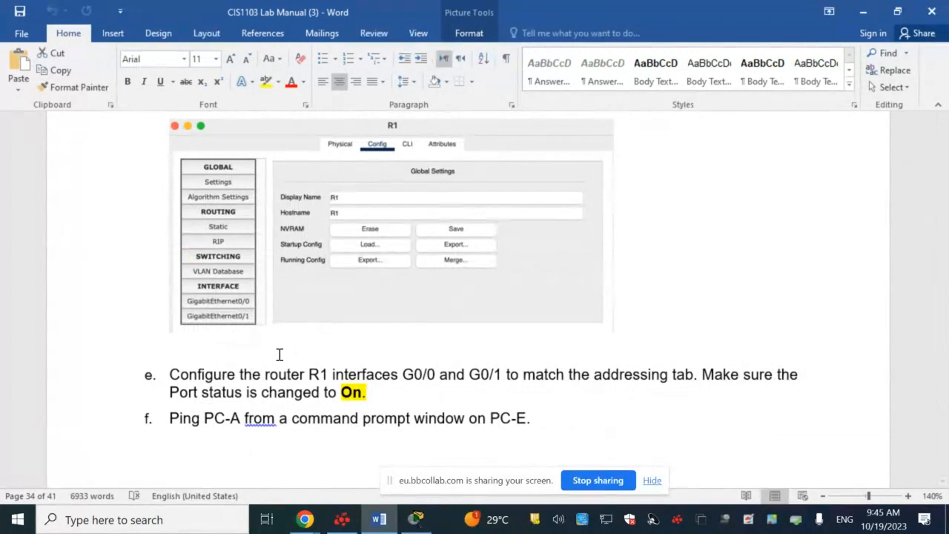
scroll(279, 354, up, 10)
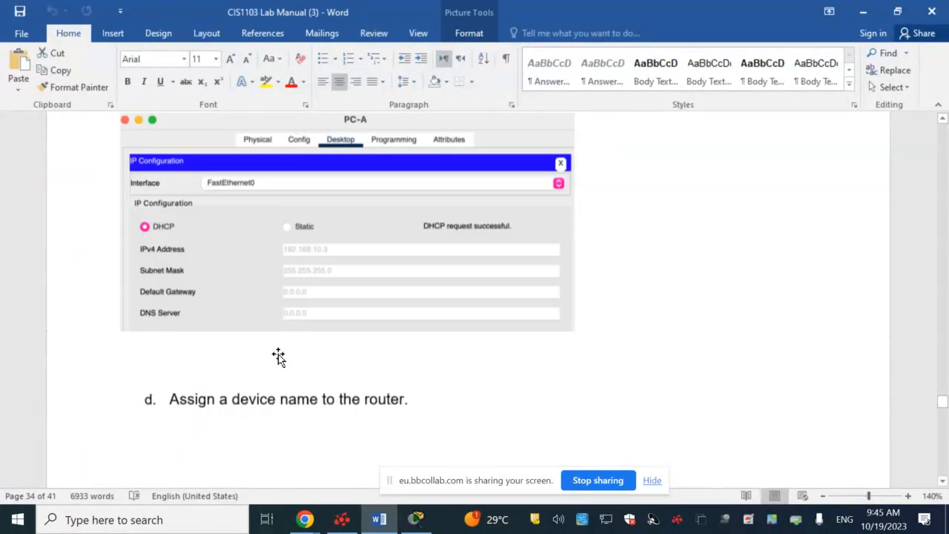
scroll(279, 355, up, 15)
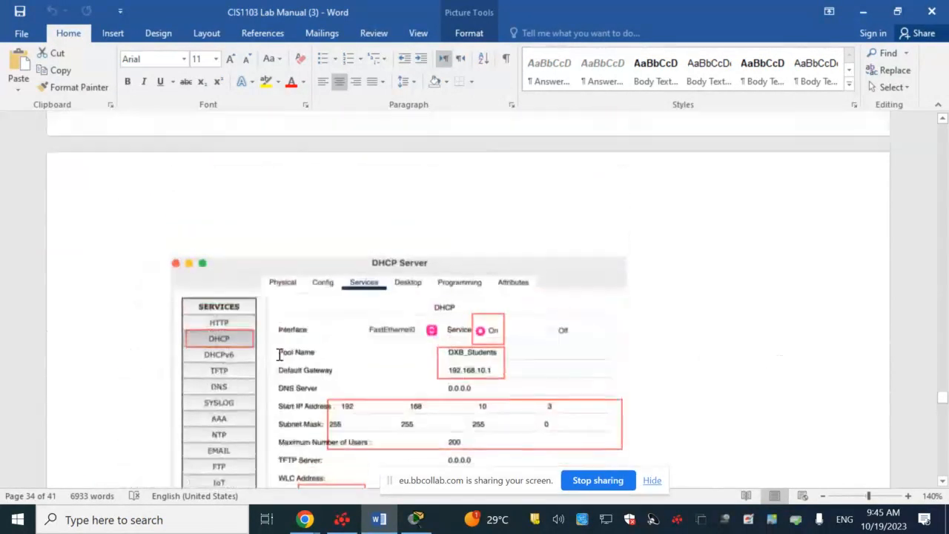
scroll(278, 357, up, 15)
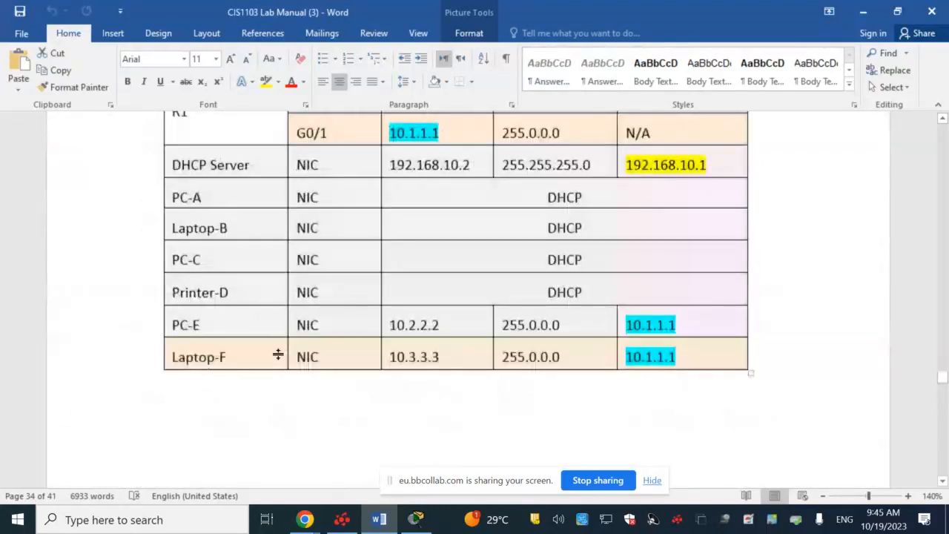
scroll(278, 354, up, 10)
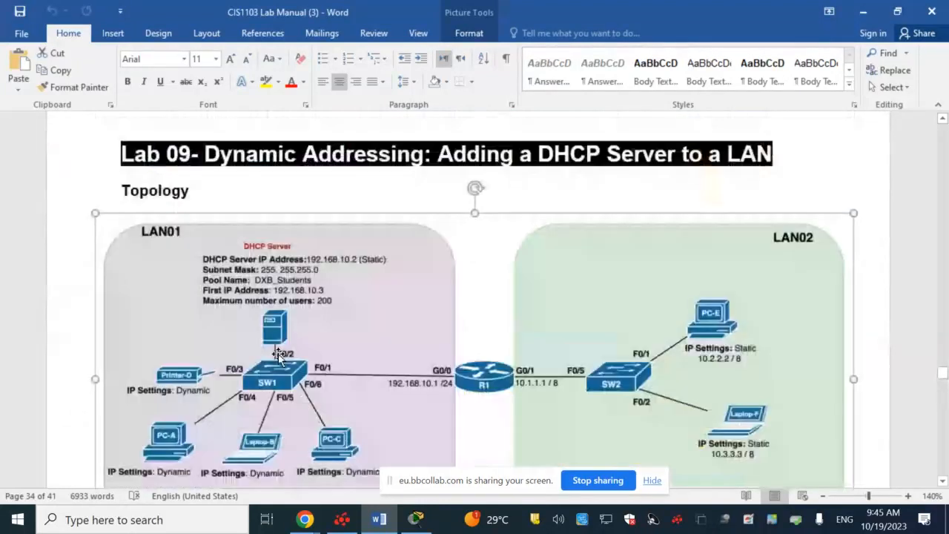
scroll(334, 369, down, 1)
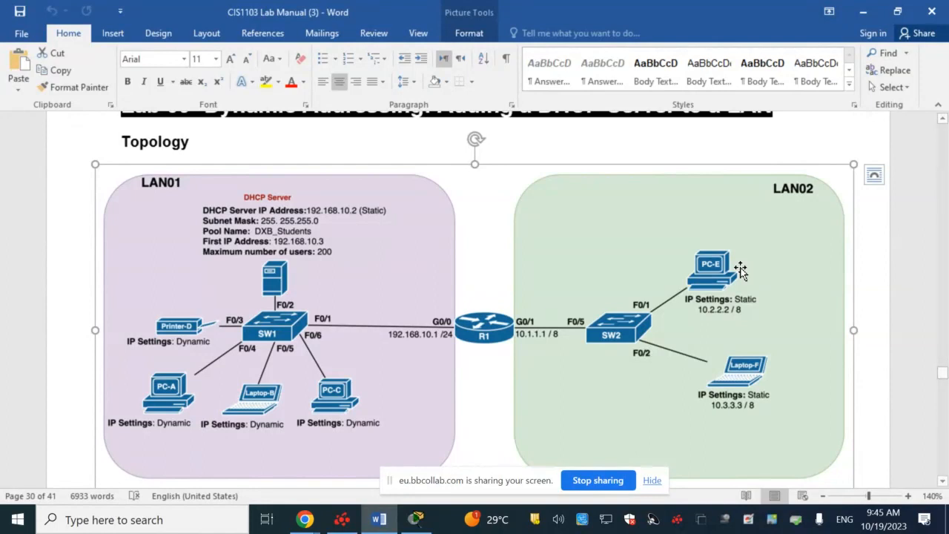
Switch to Packet Tracer and reduce its window so the manual's LAN01 topology stays visible beside the network
key(alt+Tab)
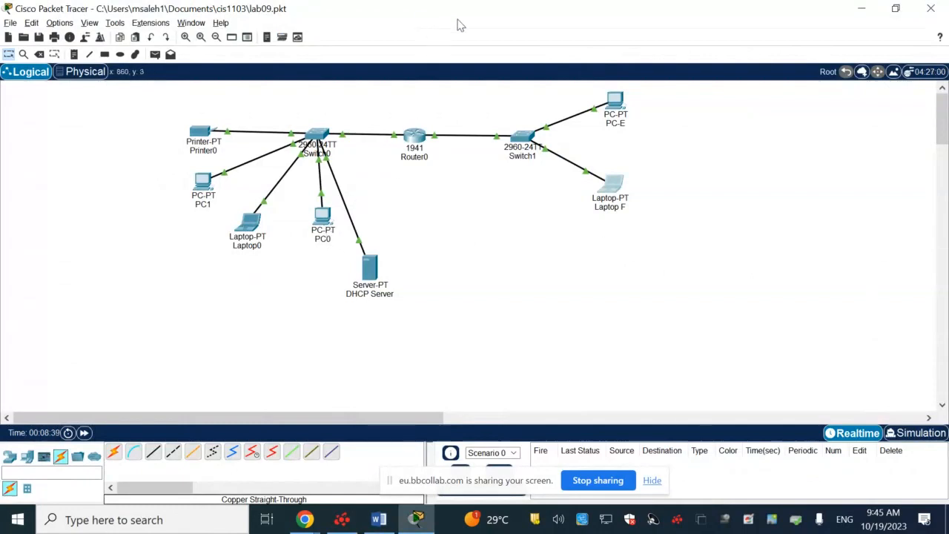
click(895, 8)
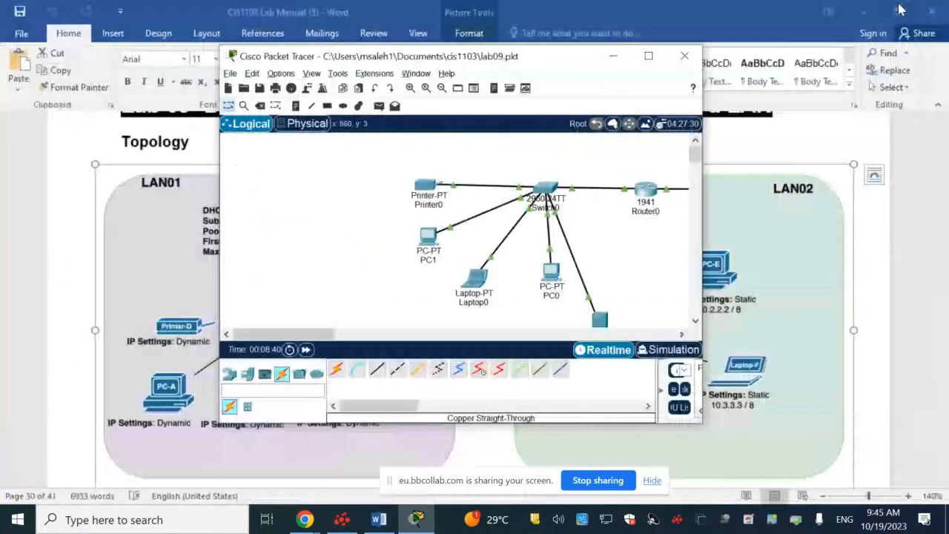
drag(484, 72, 561, 70)
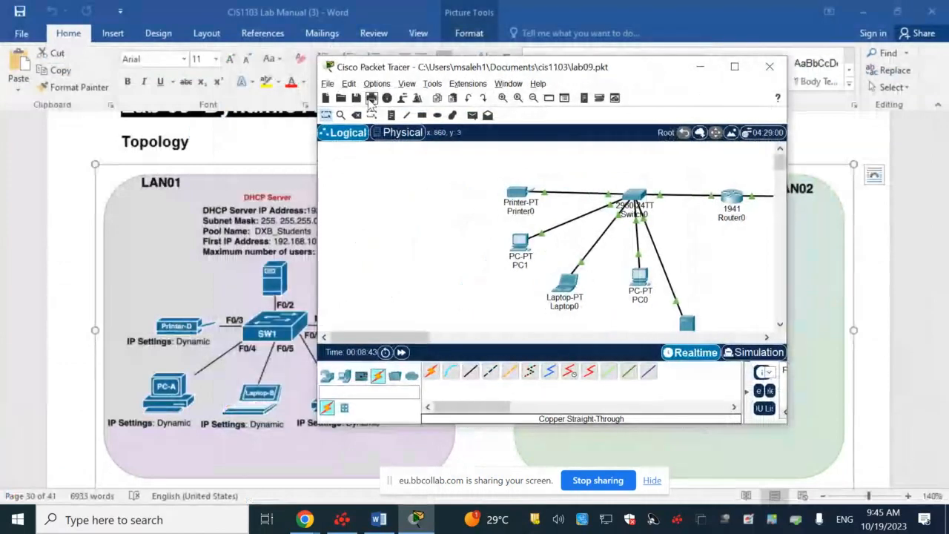
click(371, 99)
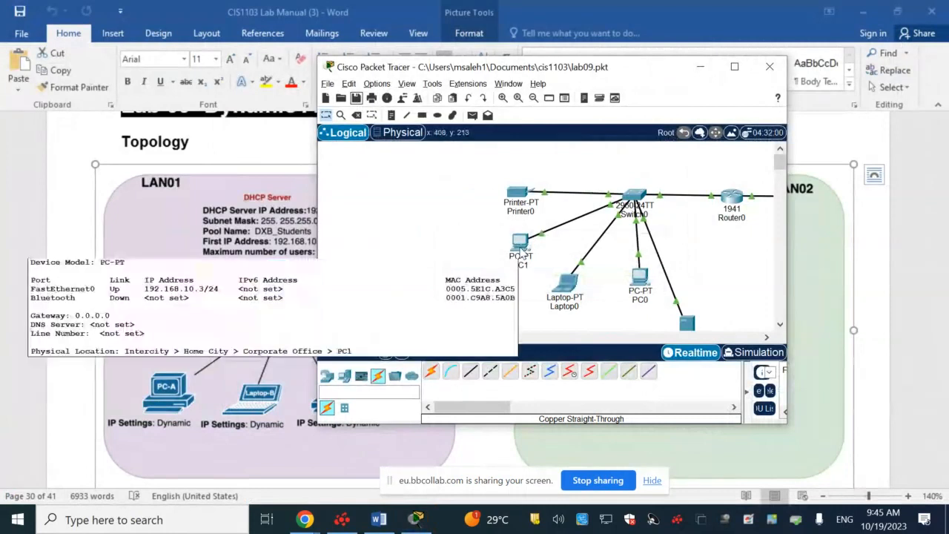
Change the display name of PC1 to PC-A and close its window
click(521, 253)
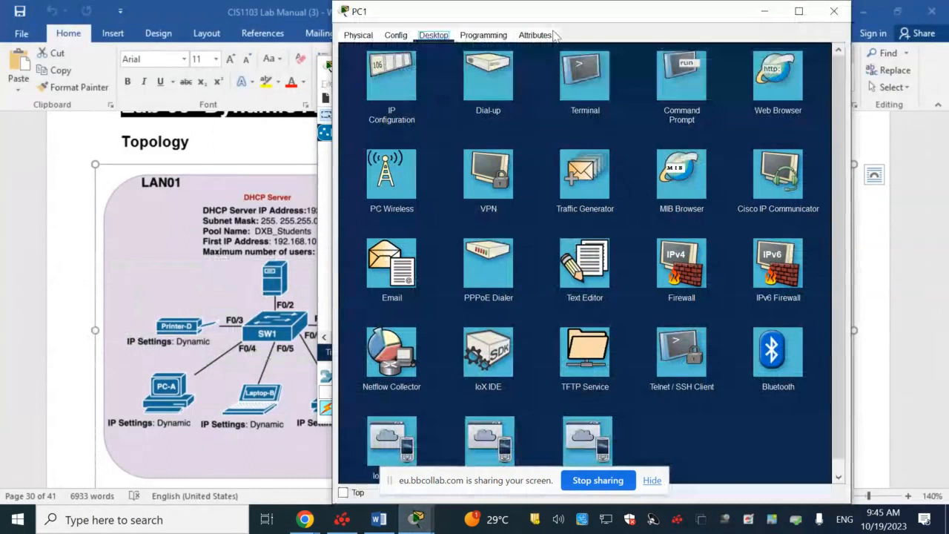
click(396, 35)
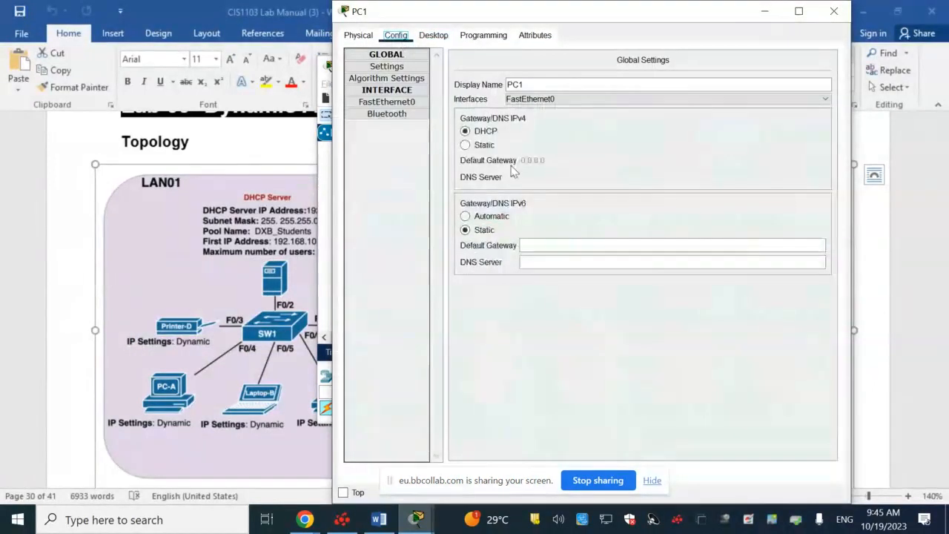
click(528, 85)
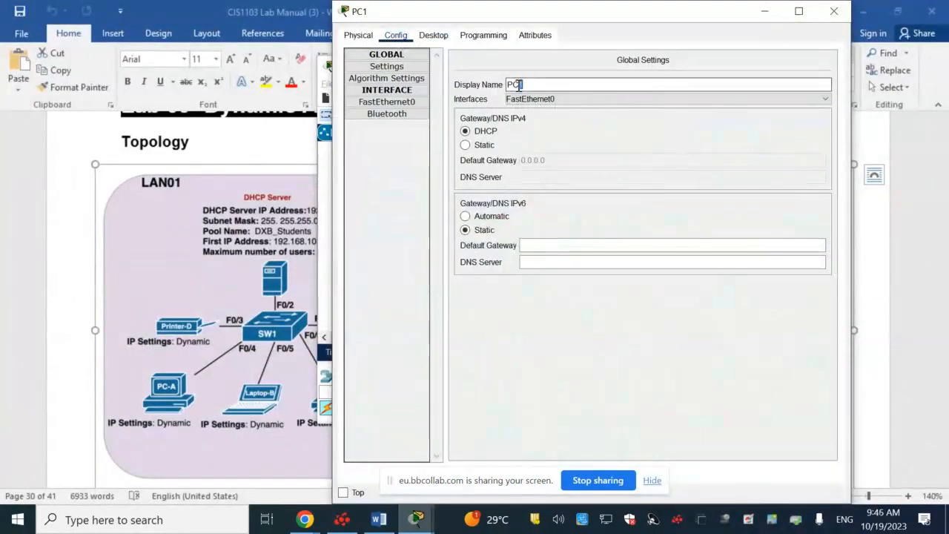
text(-A)
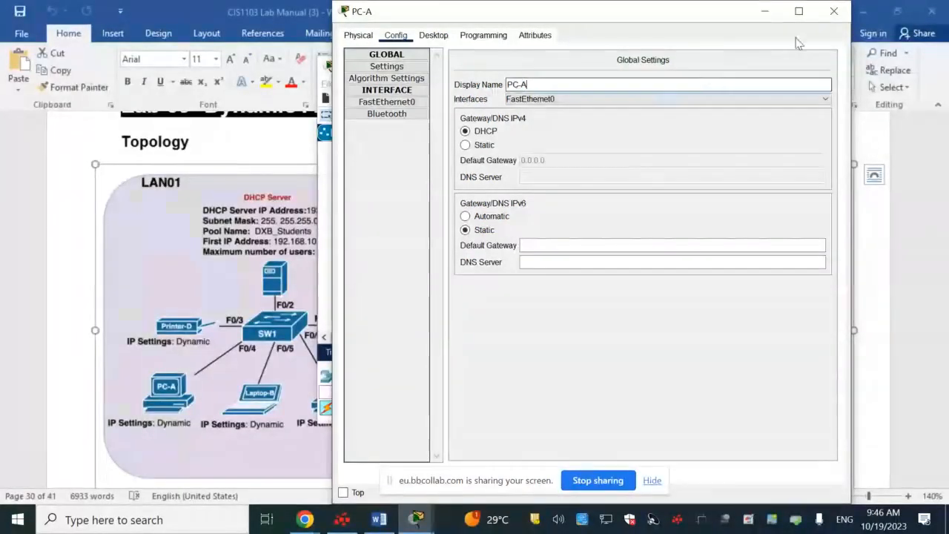
click(842, 13)
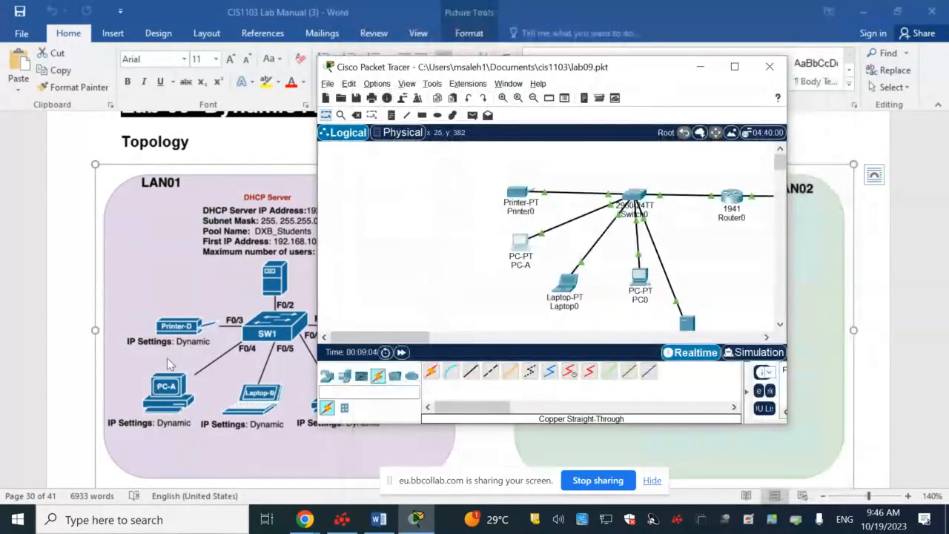
Change the display name of Printer0 to Printer-D and close its window
click(521, 196)
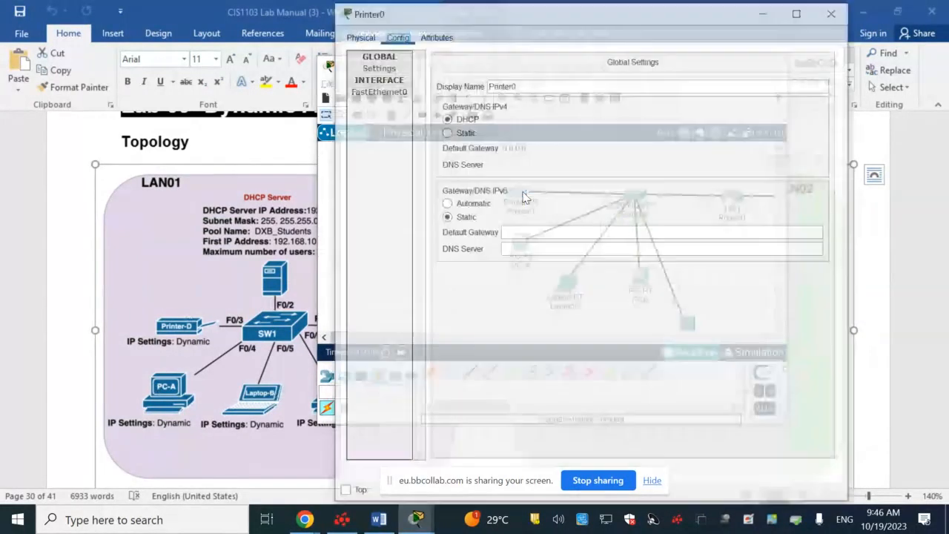
click(521, 83)
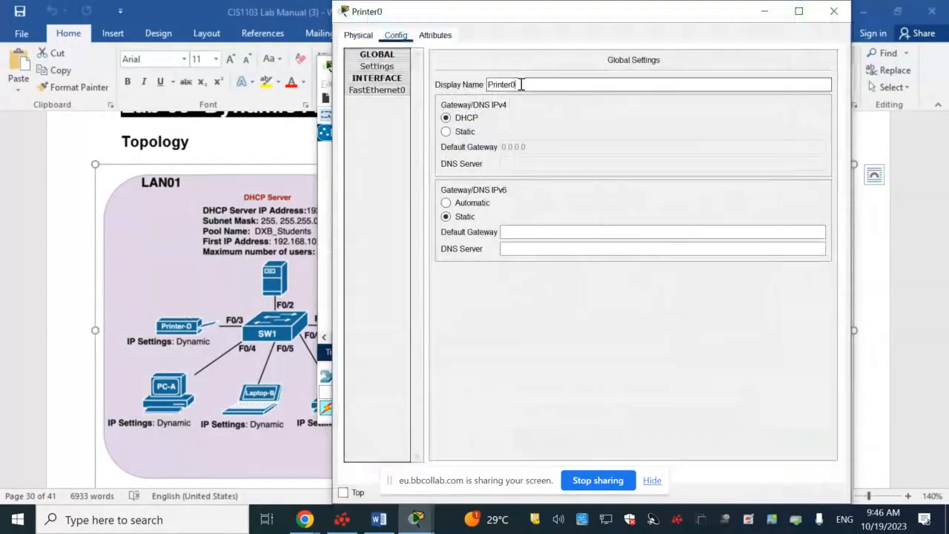
key(BackSpace)
text(-)
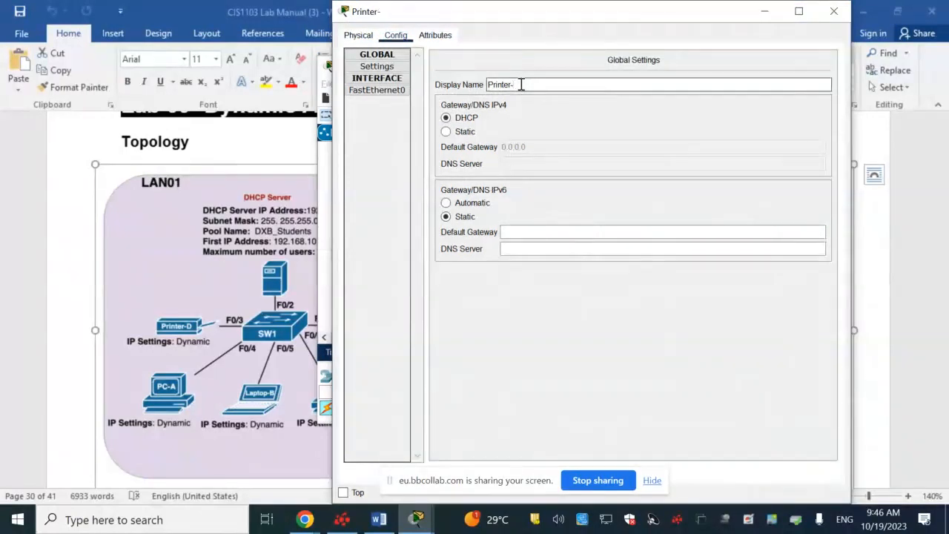
text(D)
click(833, 11)
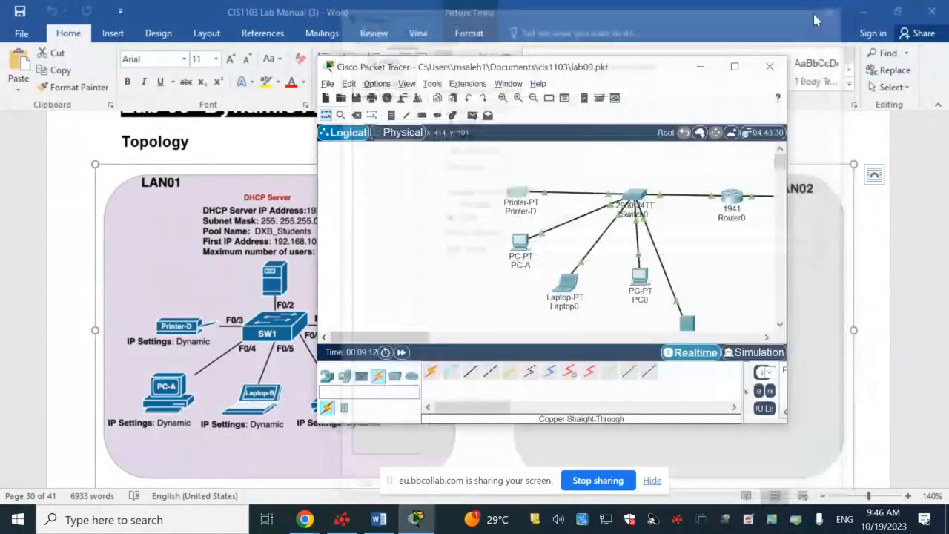
Change the display name of Laptop0 to Laptop-B, close its window and reposition the Packet Tracer window over the manual
click(566, 283)
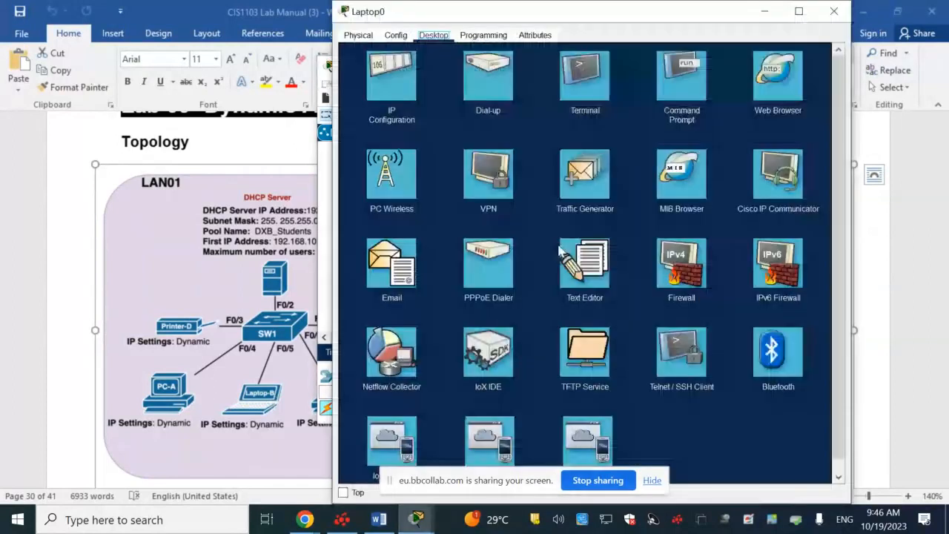
click(395, 35)
drag(531, 85, 543, 84)
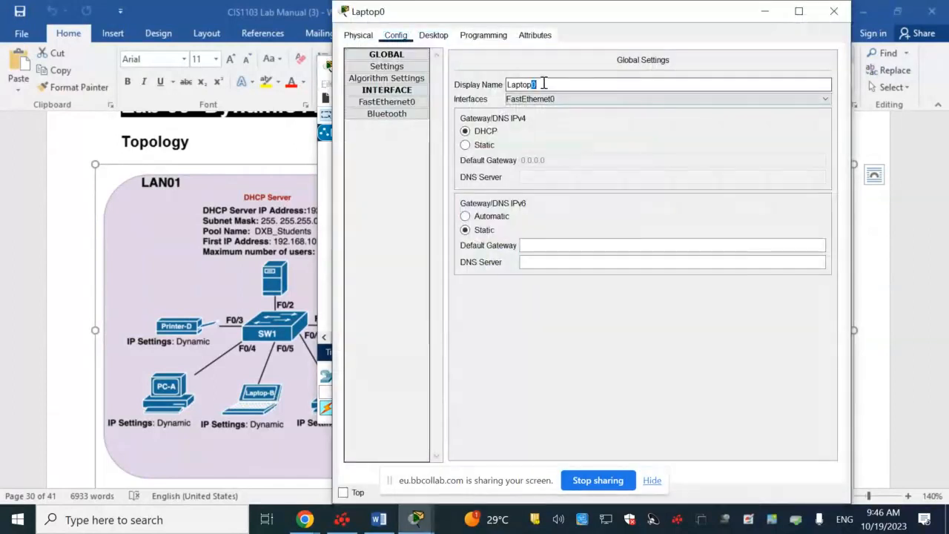
text(-B)
click(844, 13)
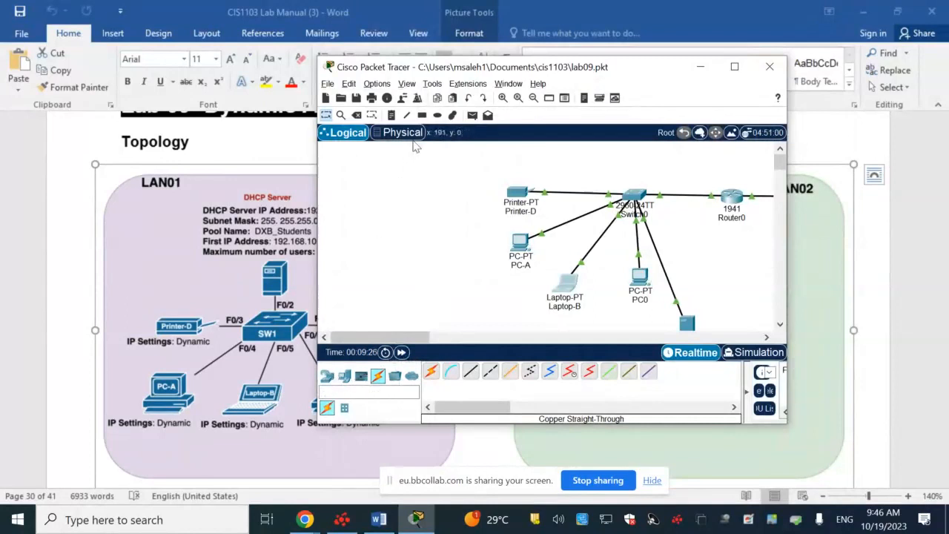
drag(447, 74, 408, 56)
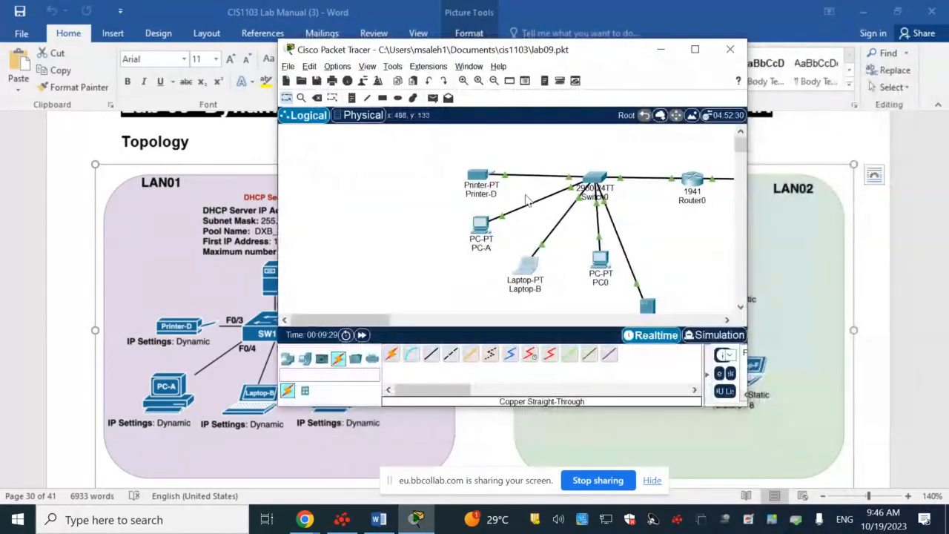
Change the display name of PC0 to PC-C and close its window
click(596, 268)
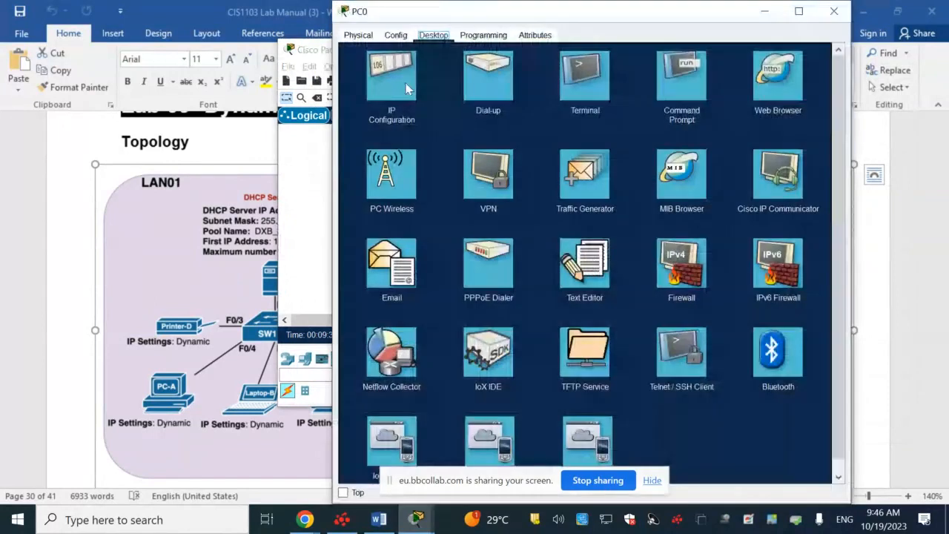
click(394, 37)
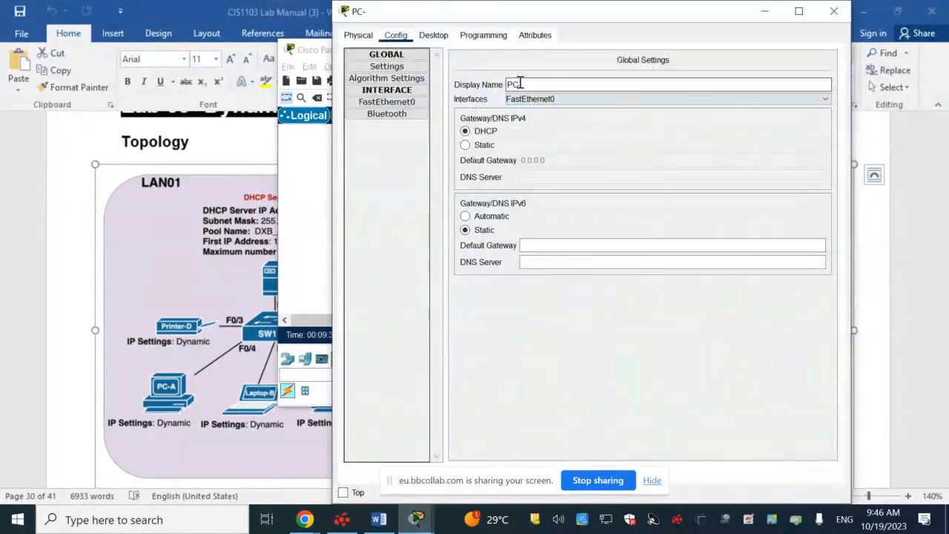
text(C)
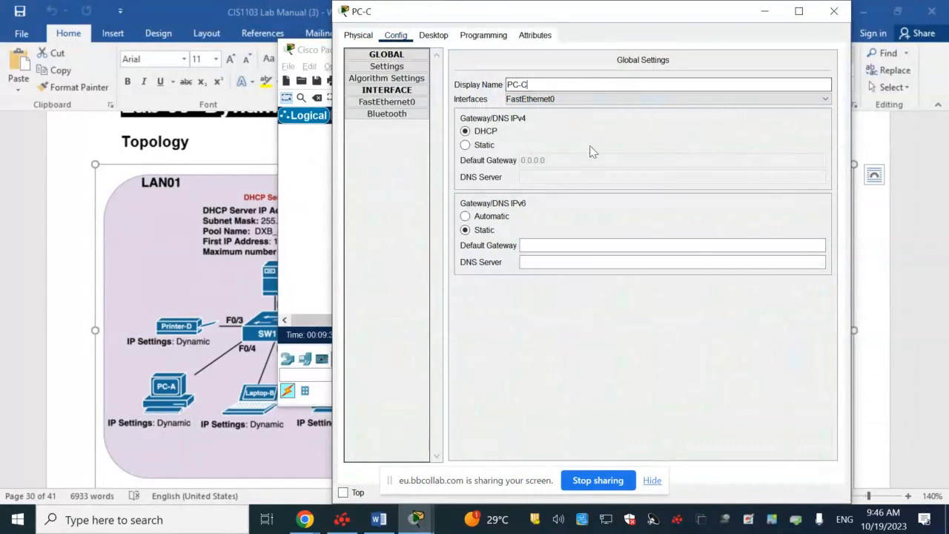
click(834, 11)
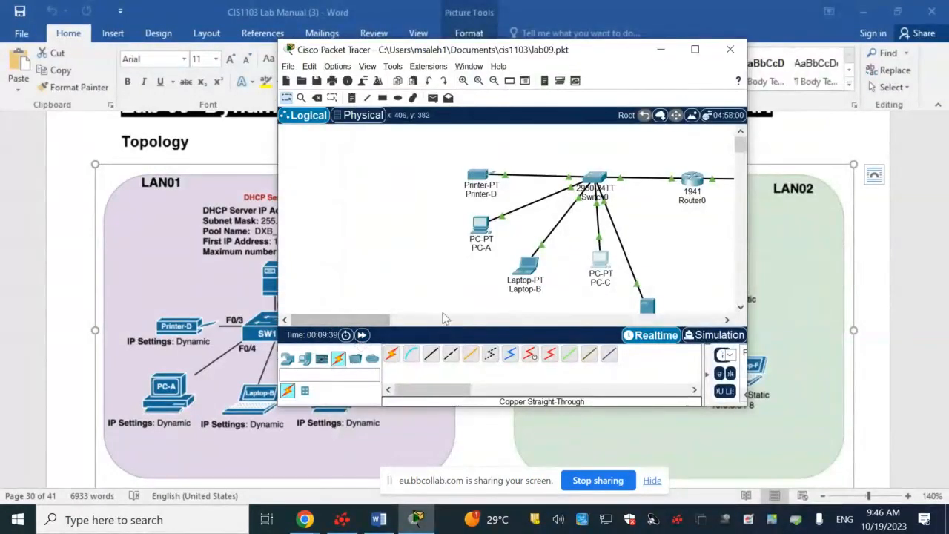
Run ipconfig in PC-A's command prompt and copy its IPv4 address
click(483, 234)
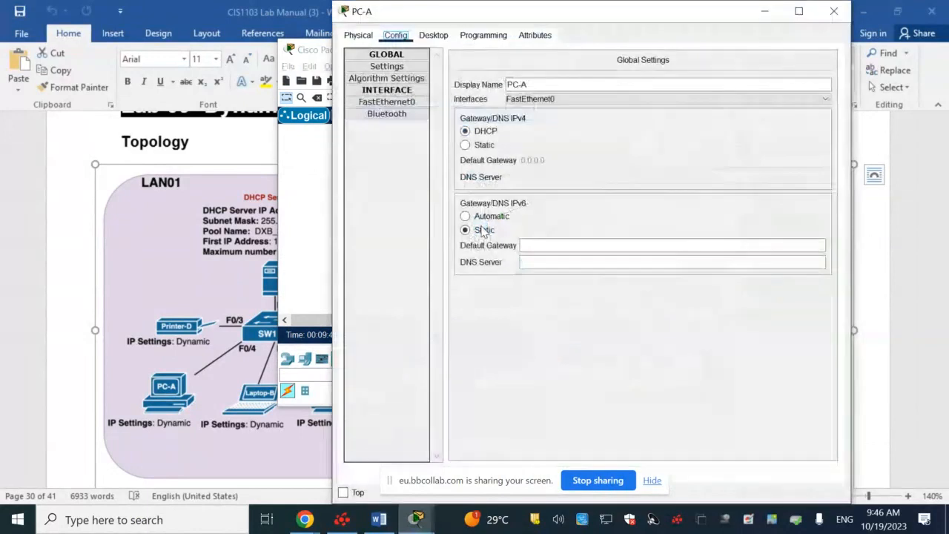
click(433, 37)
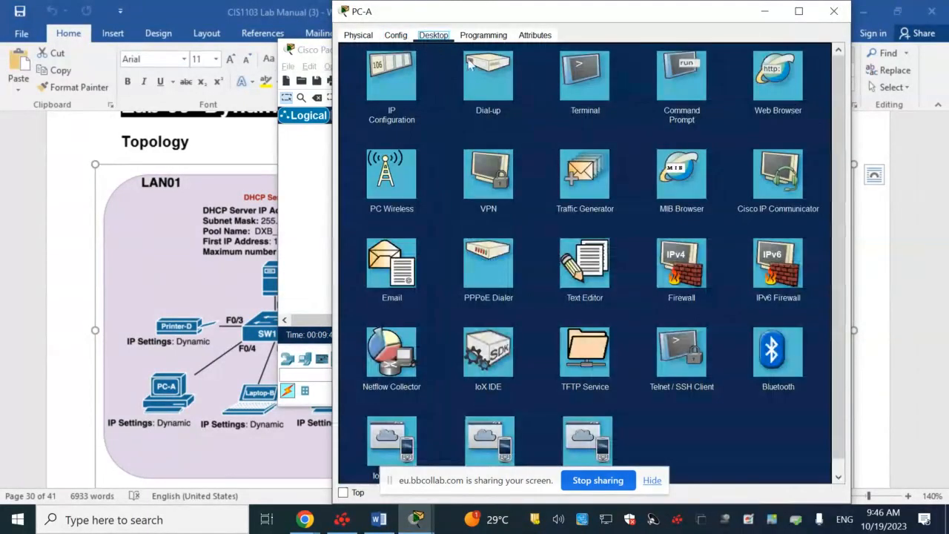
click(676, 83)
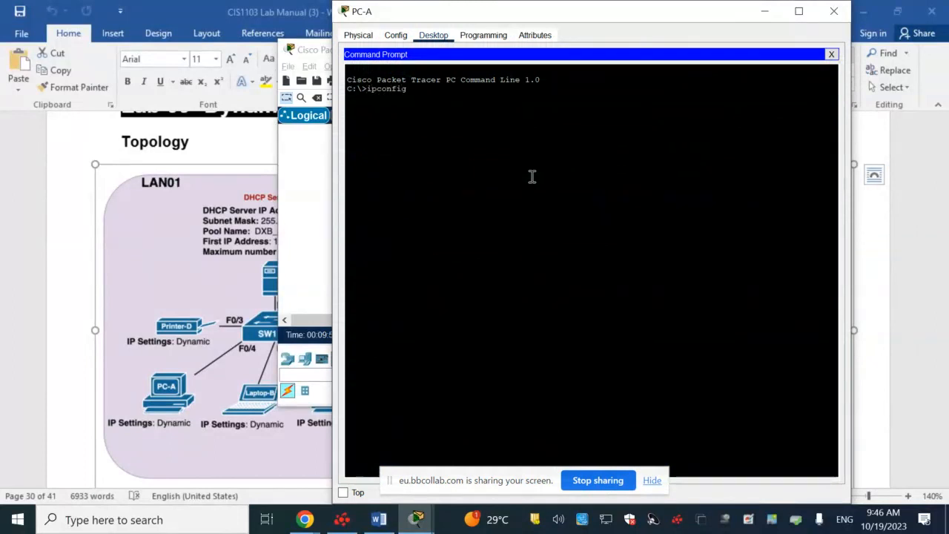
key(Return)
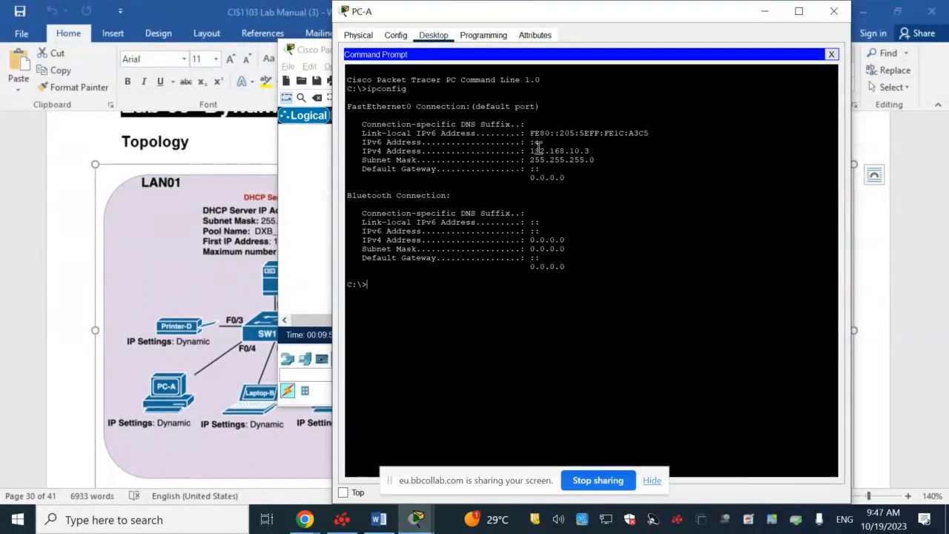
drag(529, 150, 594, 153)
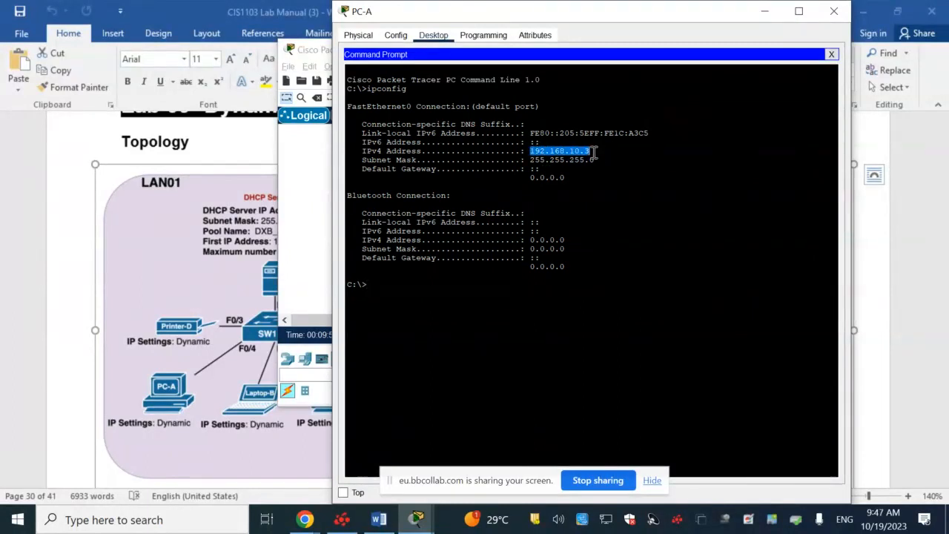
right_click(594, 153)
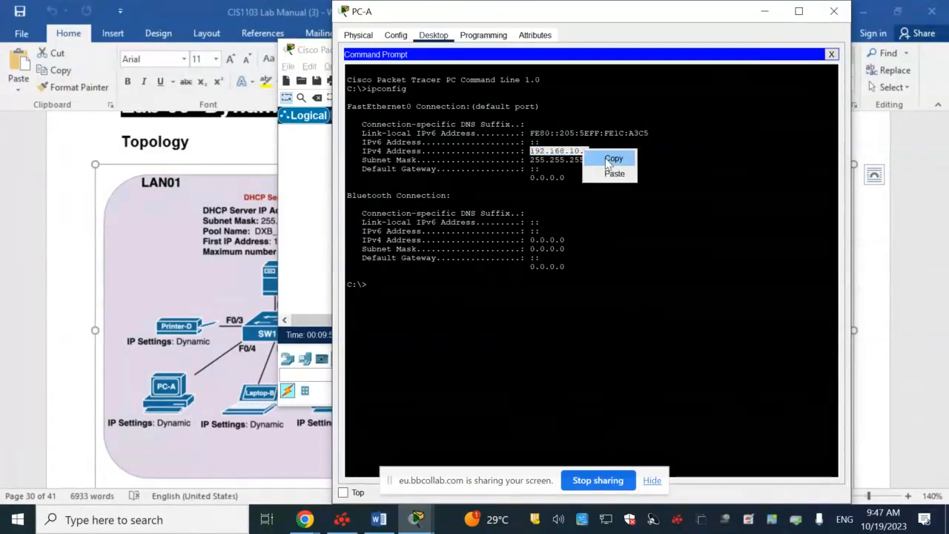
click(612, 155)
Ping PC-A at 192.168.10.3 from PC-E's command prompt
click(314, 198)
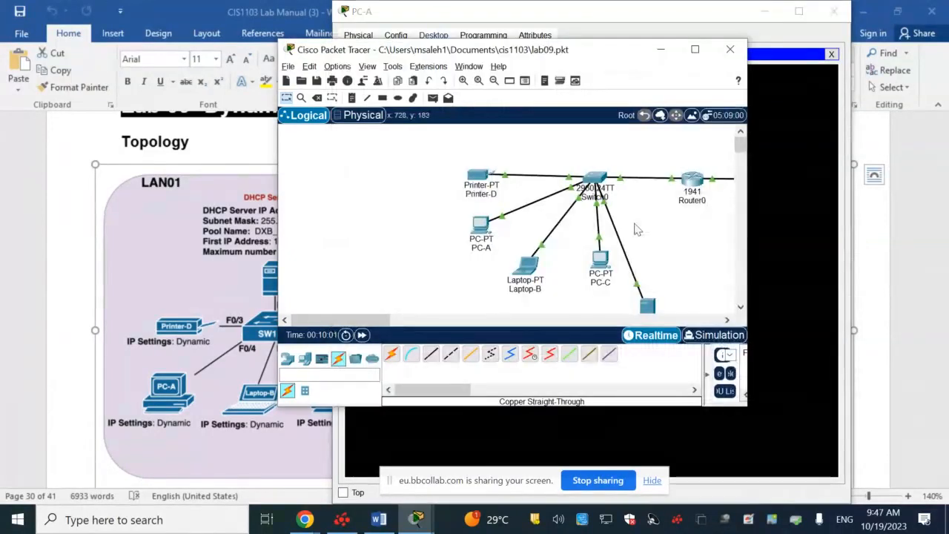
click(413, 321)
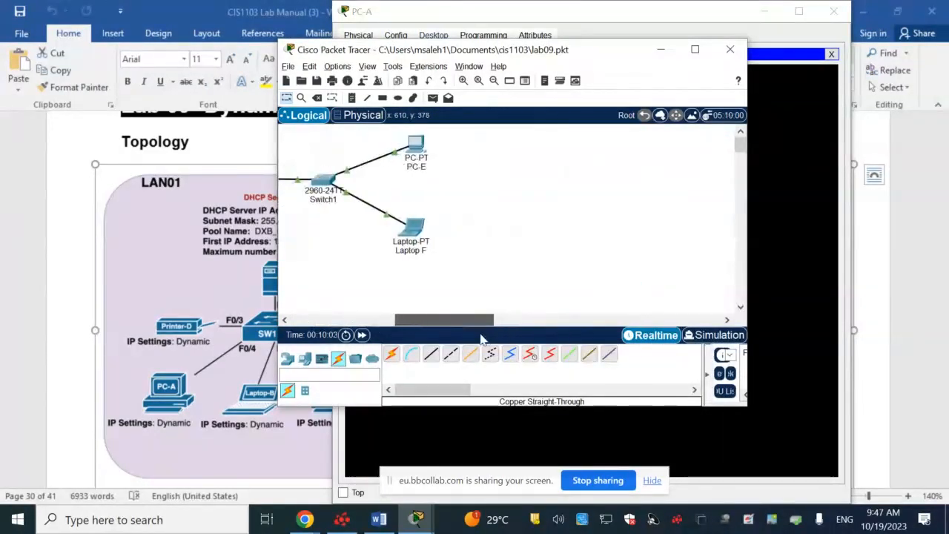
click(456, 145)
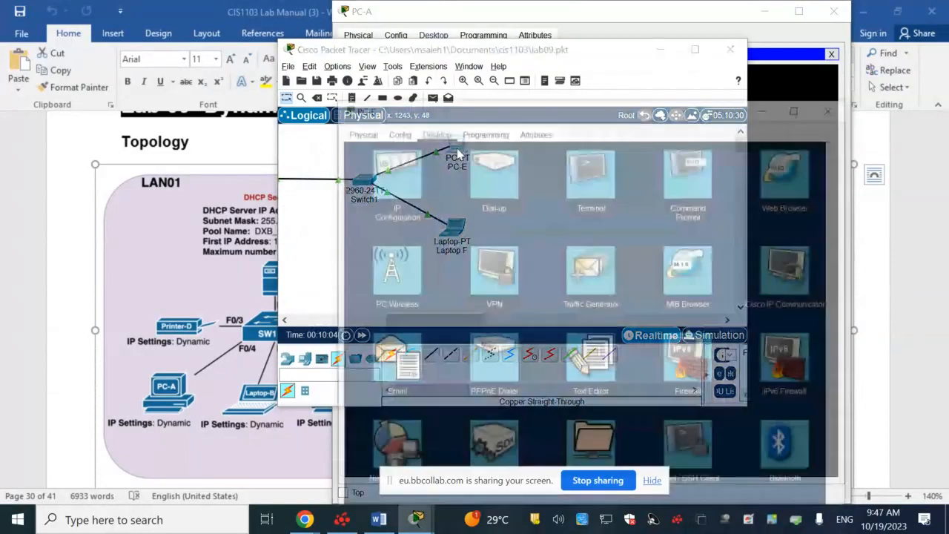
click(681, 78)
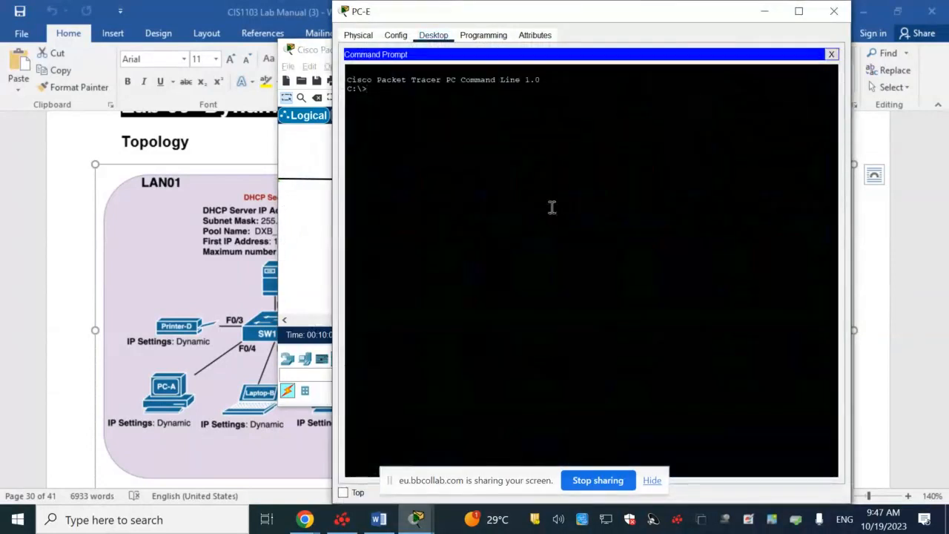
text(ping 192.168.1)
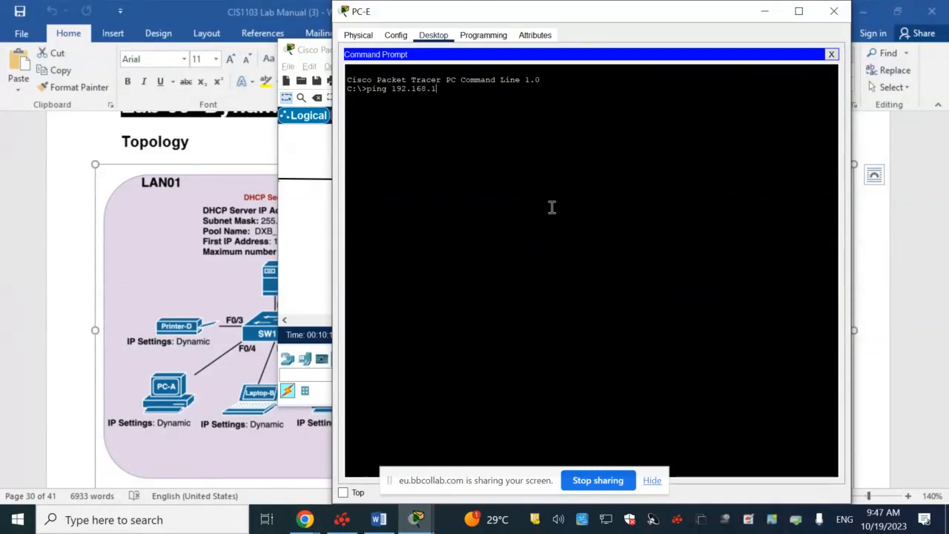
text(3)
key(Return)
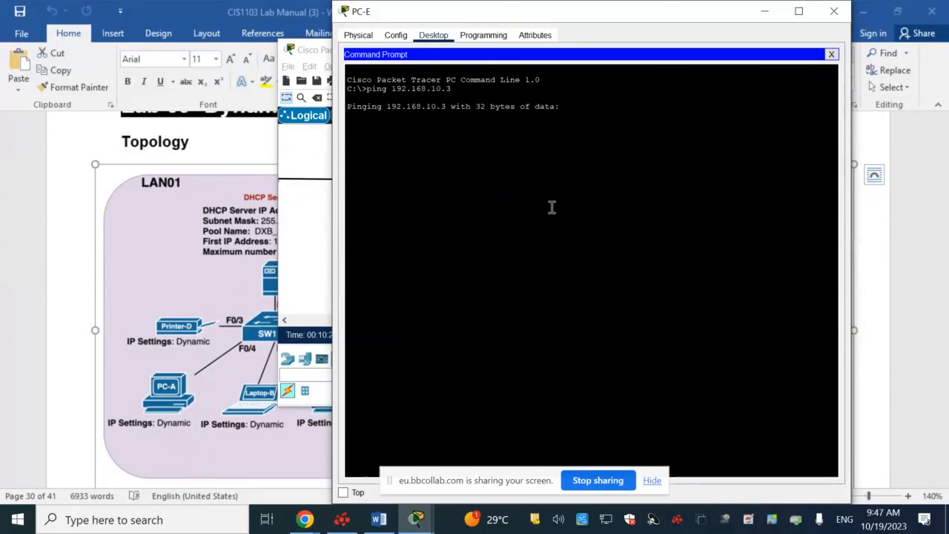
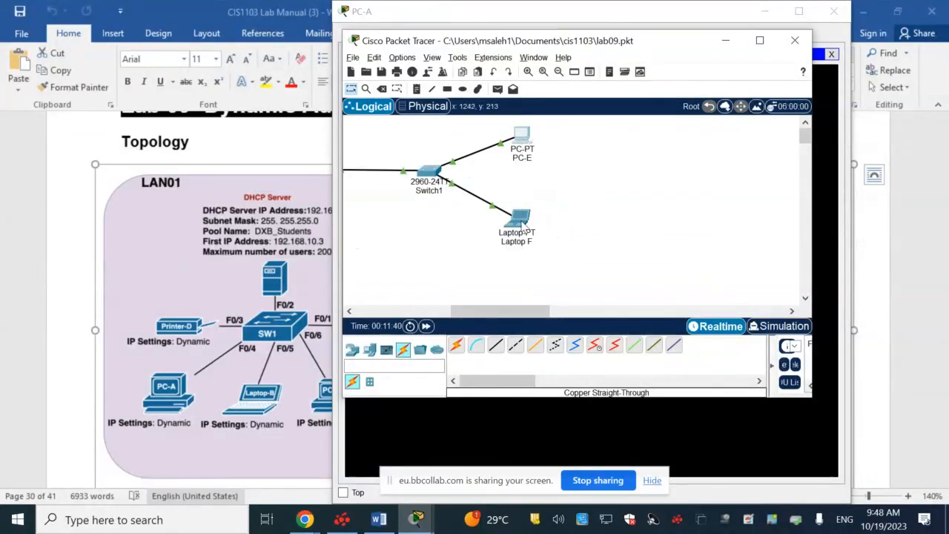
Switch to the Collaborate session in Chrome and mute the microphone
mouse_move(523, 225)
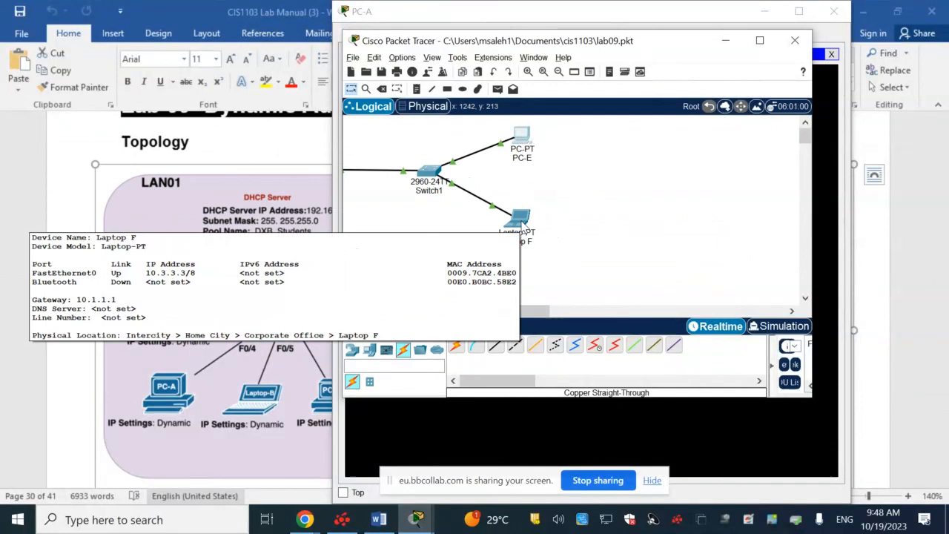
click(570, 426)
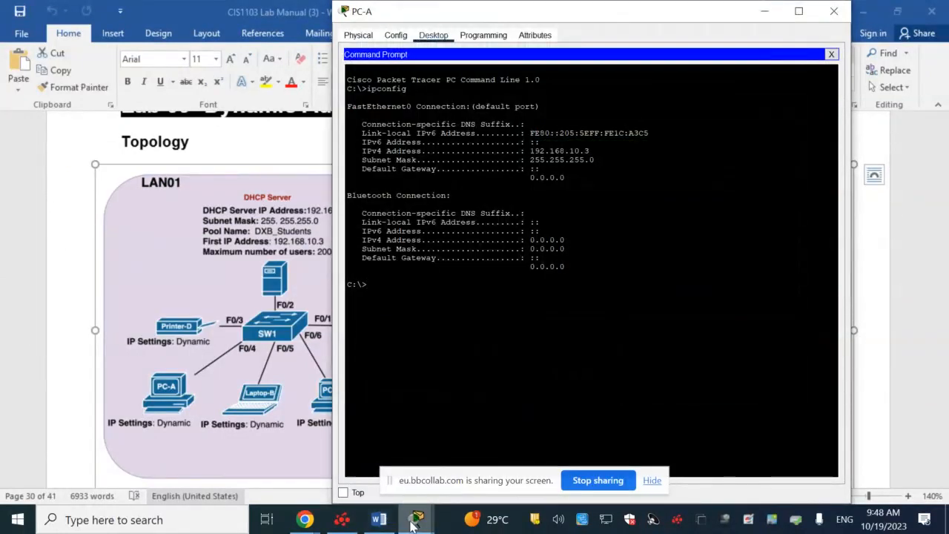
mouse_move(301, 513)
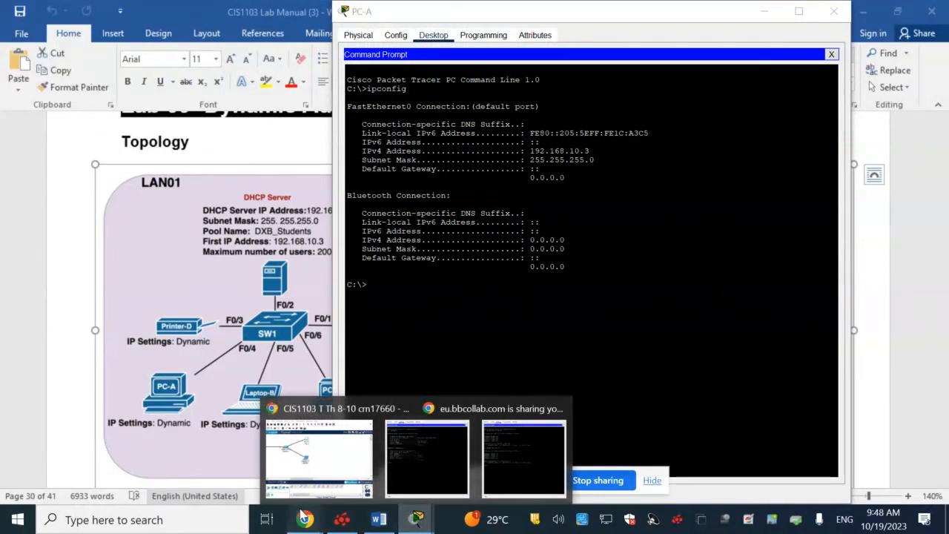
click(276, 480)
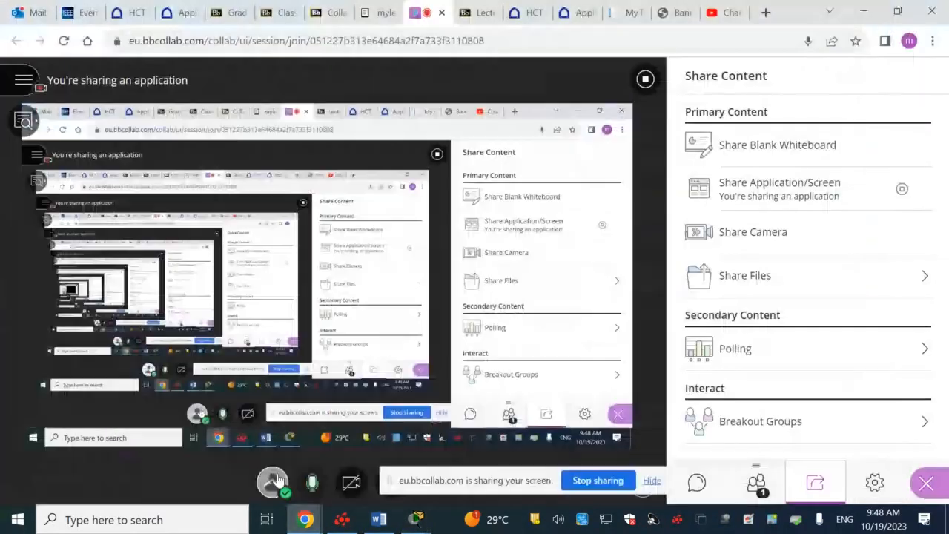
click(12, 78)
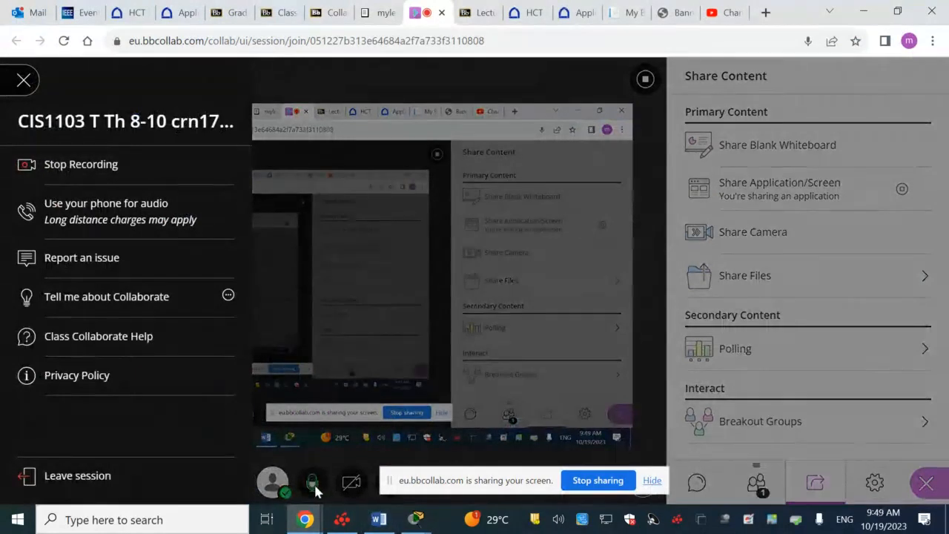
click(315, 490)
click(315, 490)
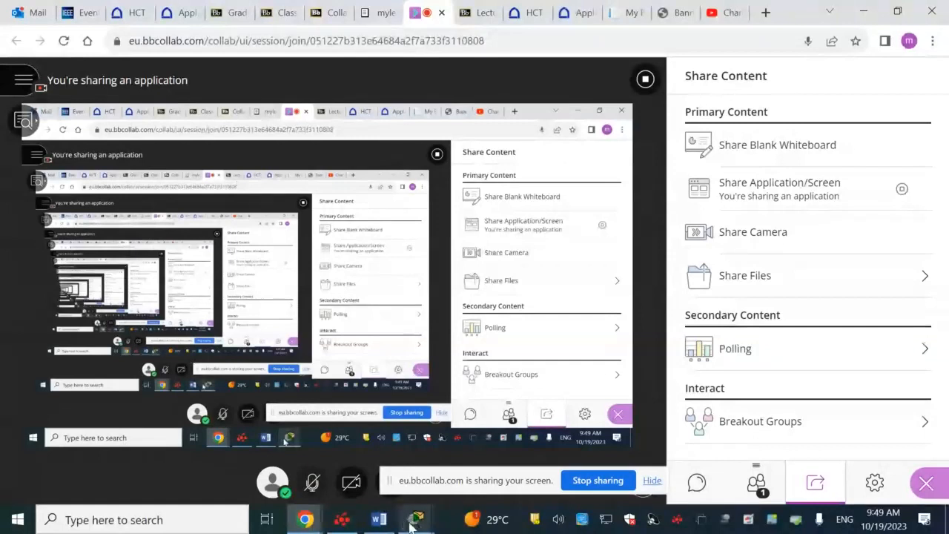
Switch back to Packet Tracer, glance at the manual's topology in Word, and maximize the Packet Tracer window
mouse_move(416, 519)
click(331, 473)
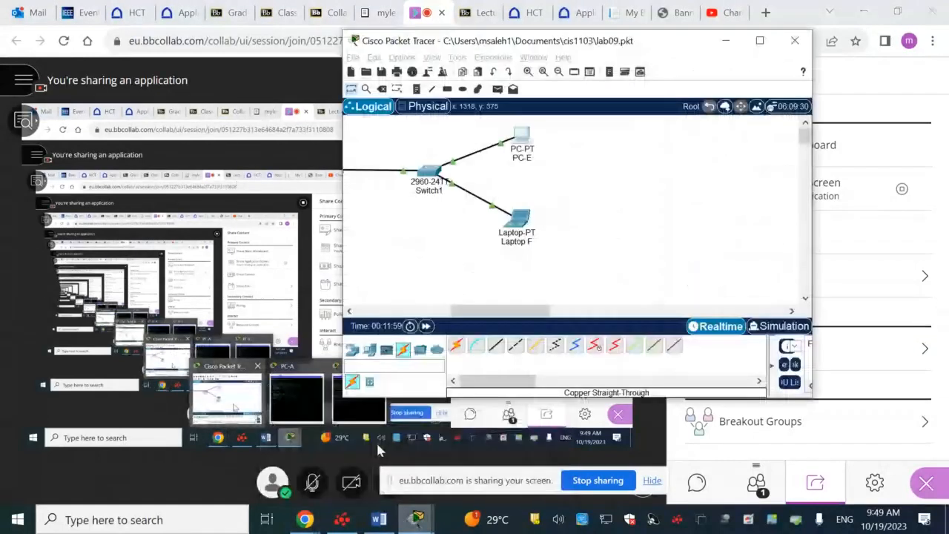
click(378, 519)
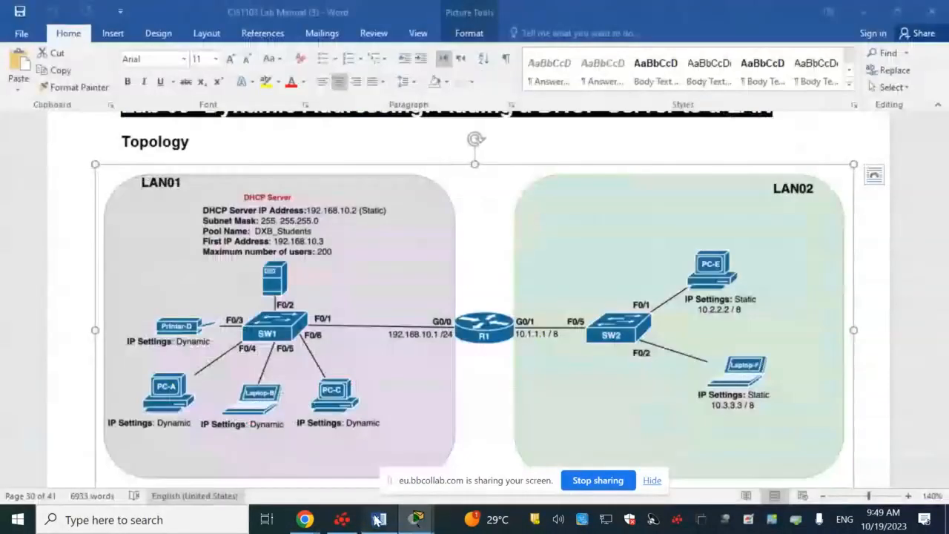
click(378, 519)
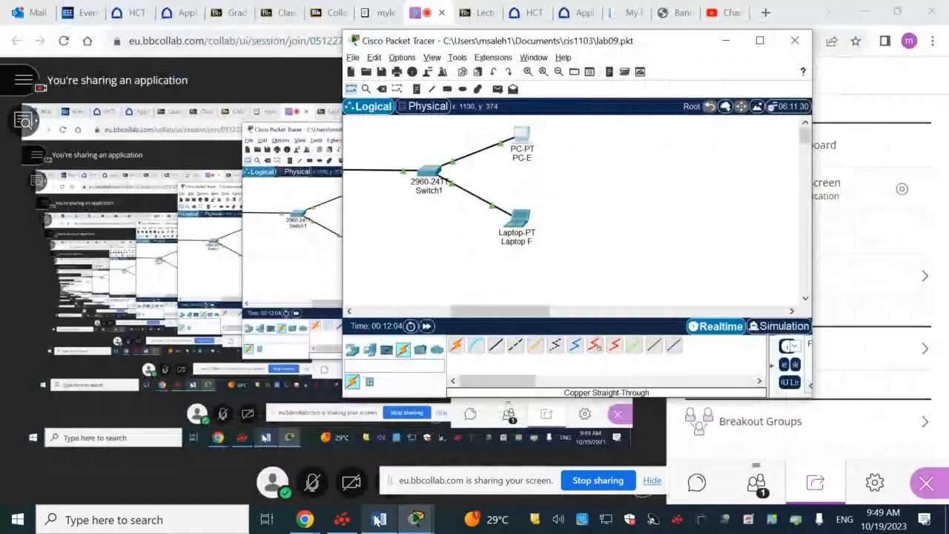
click(759, 40)
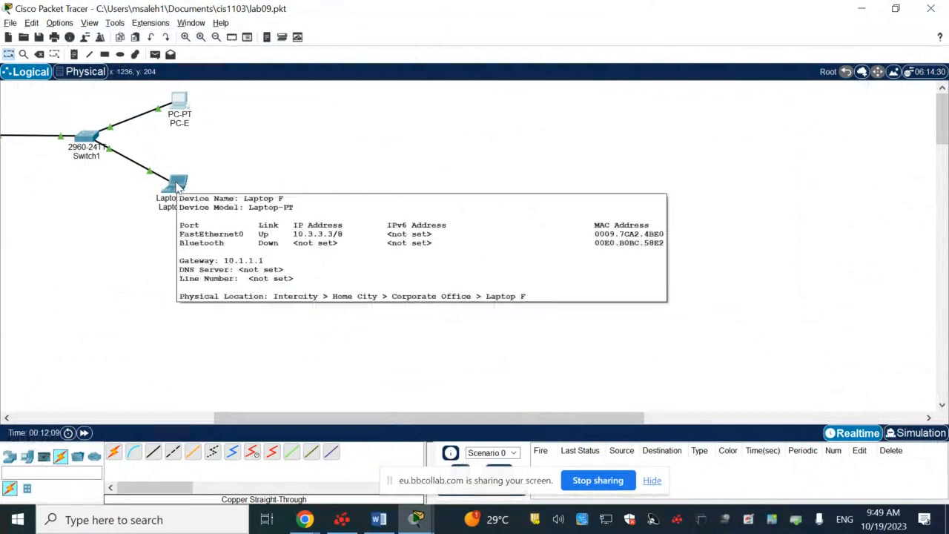
From PC-E's command prompt, ping the router at 192.168.10.1 and repeat the ping to 192.168.10.3
click(179, 108)
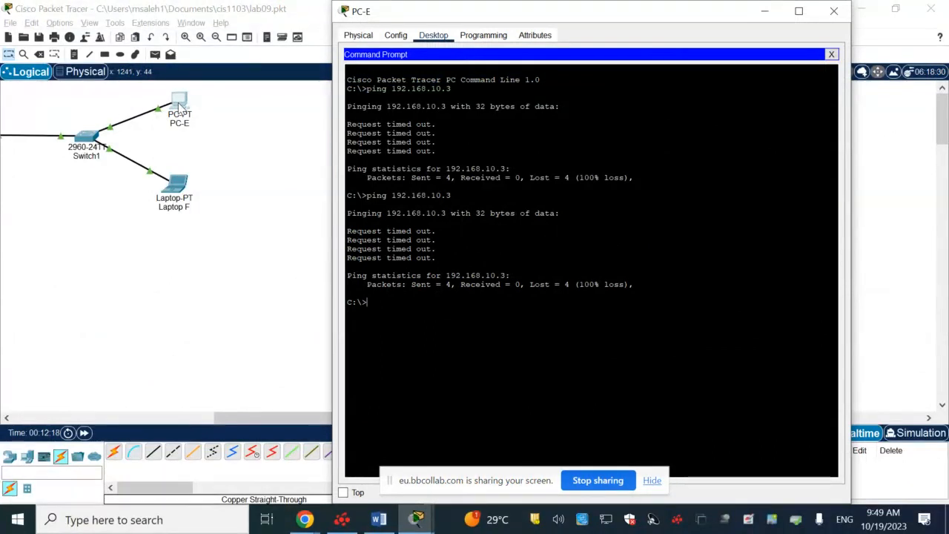
key(Up)
key(BackSpace)
text(192.168.10.1)
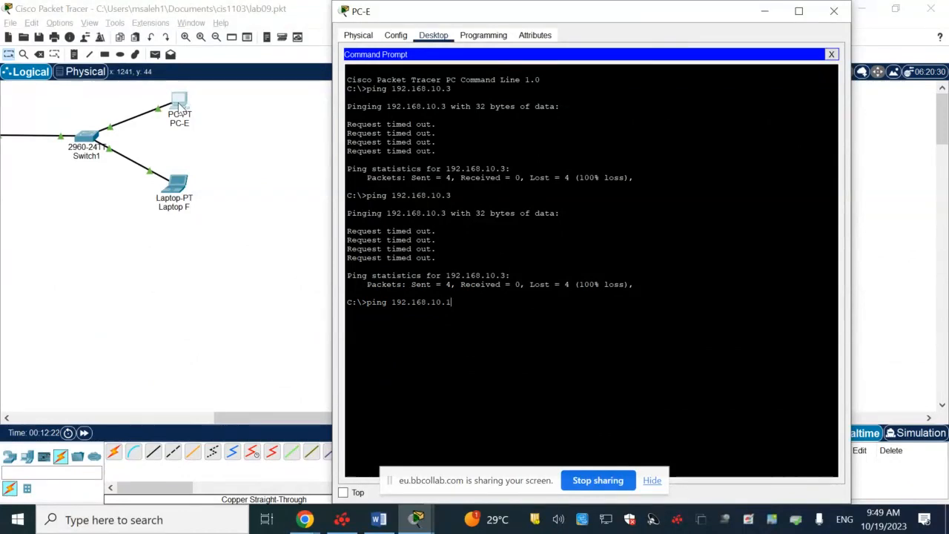
key(Return)
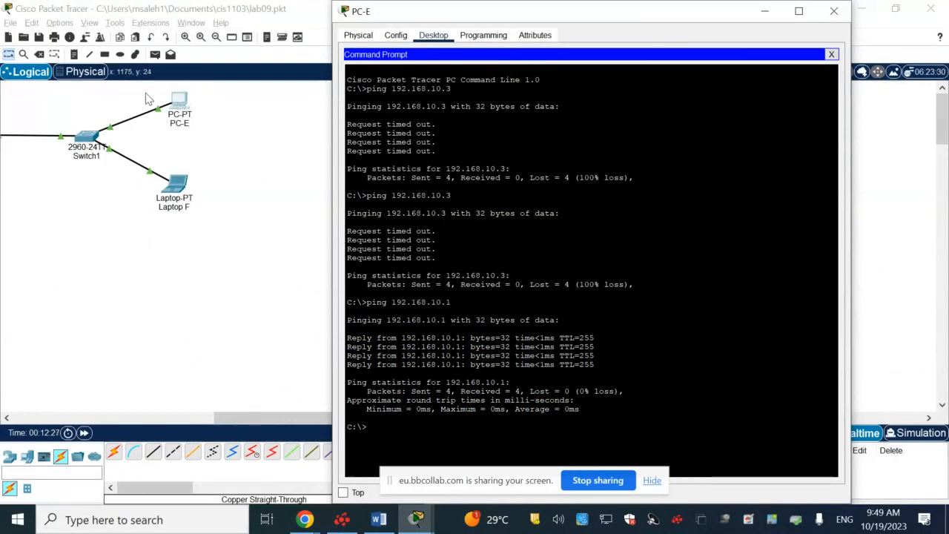
key(Up)
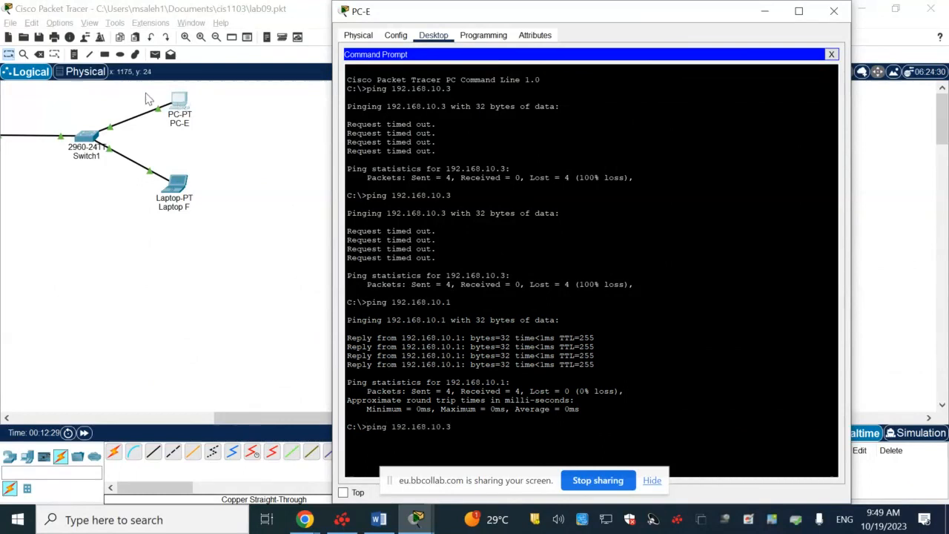
key(Return)
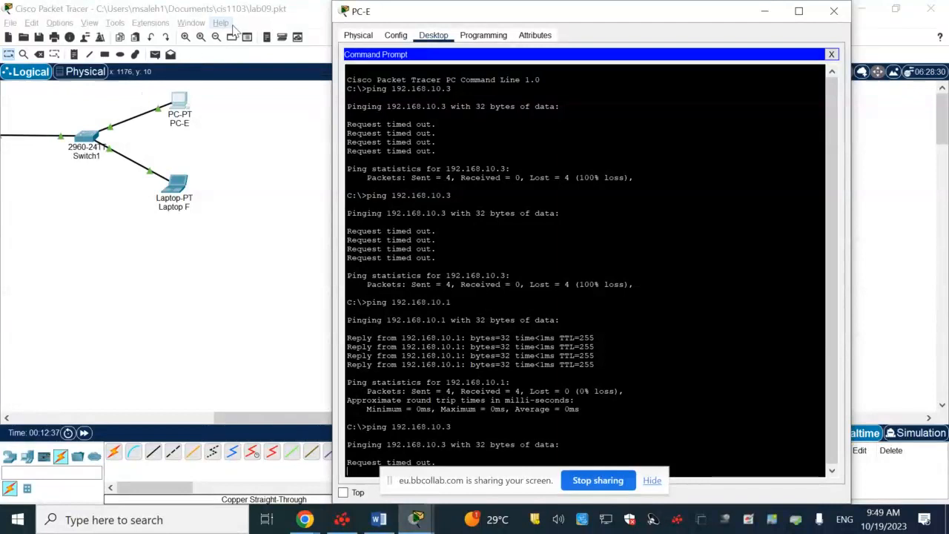
Inspect Laptop-B's desktop tools and global settings, and power-cycle it in its physical device view
click(318, 13)
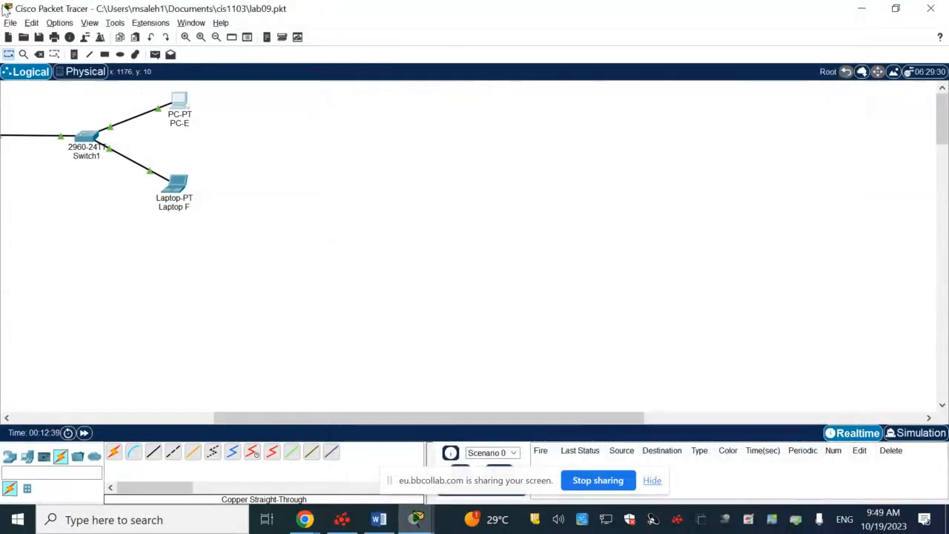
click(82, 419)
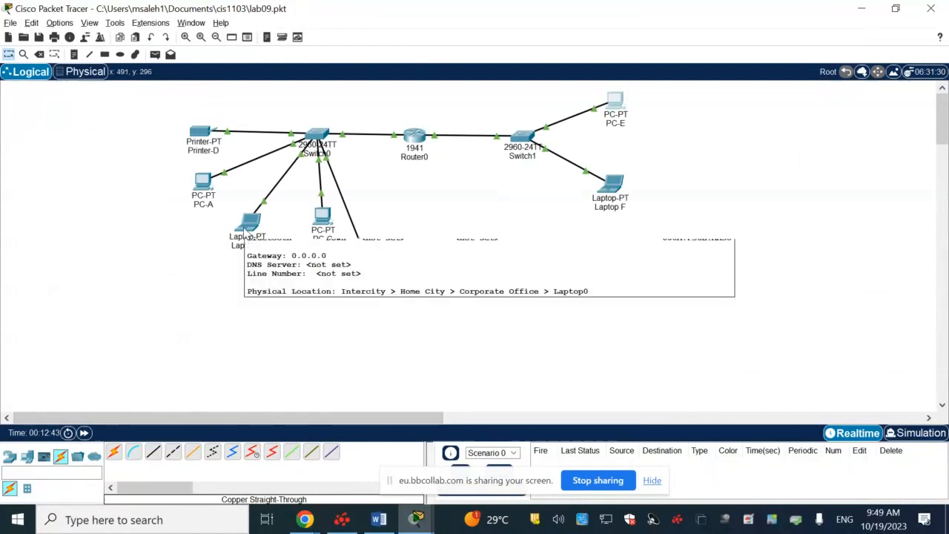
click(243, 232)
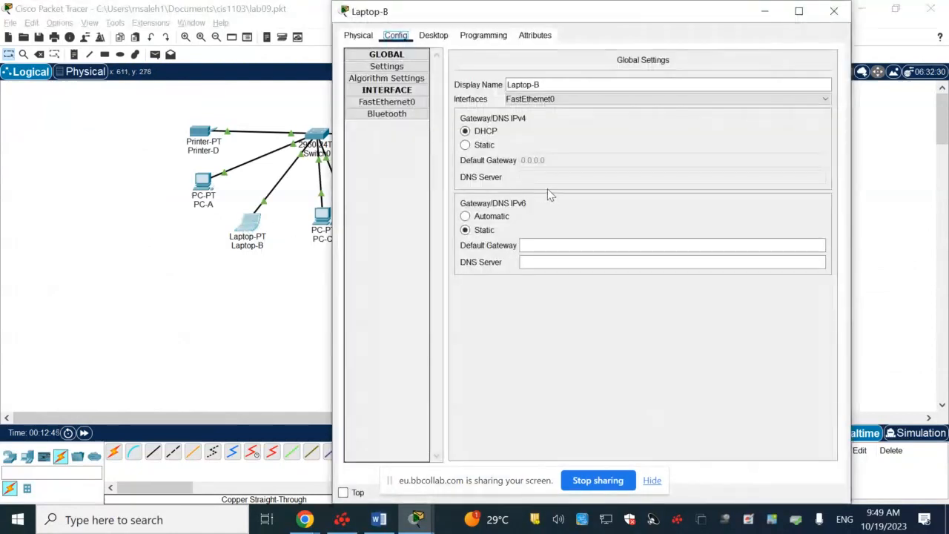
click(435, 37)
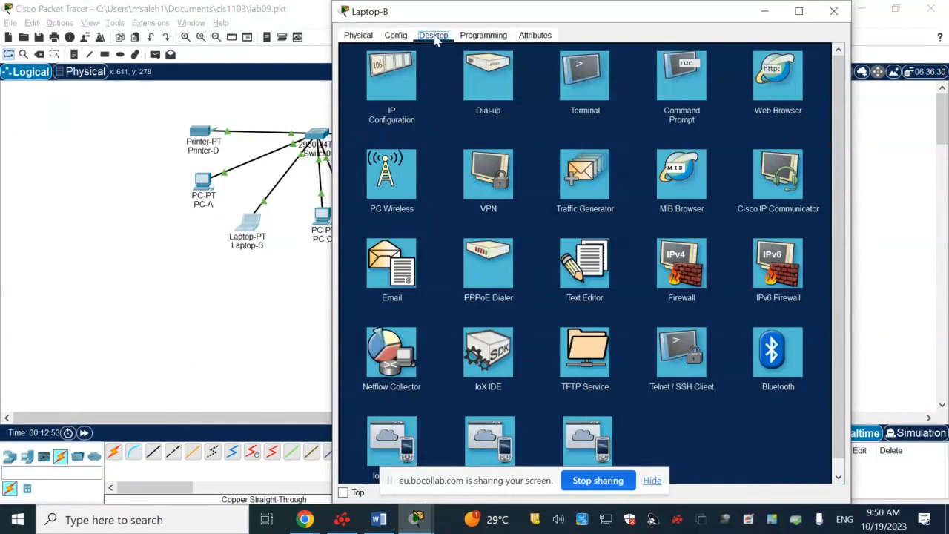
click(402, 38)
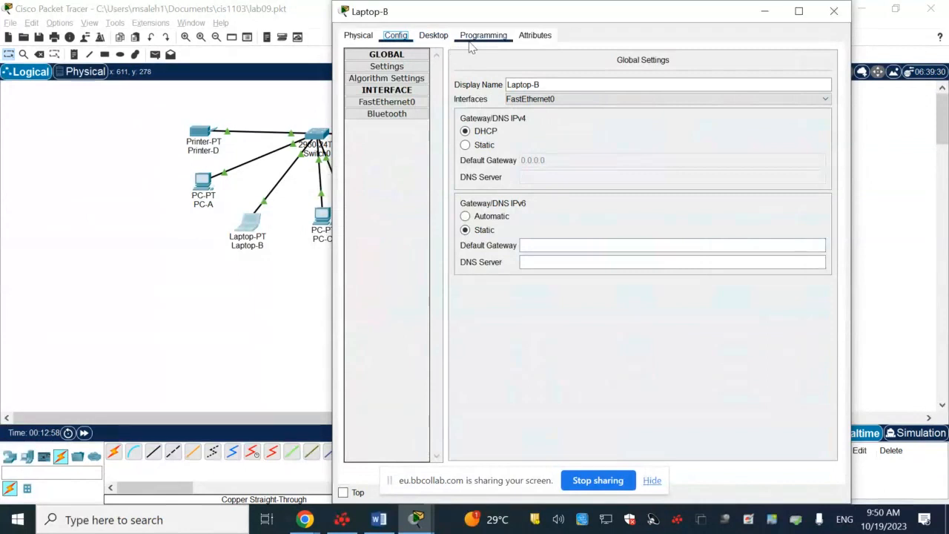
click(358, 35)
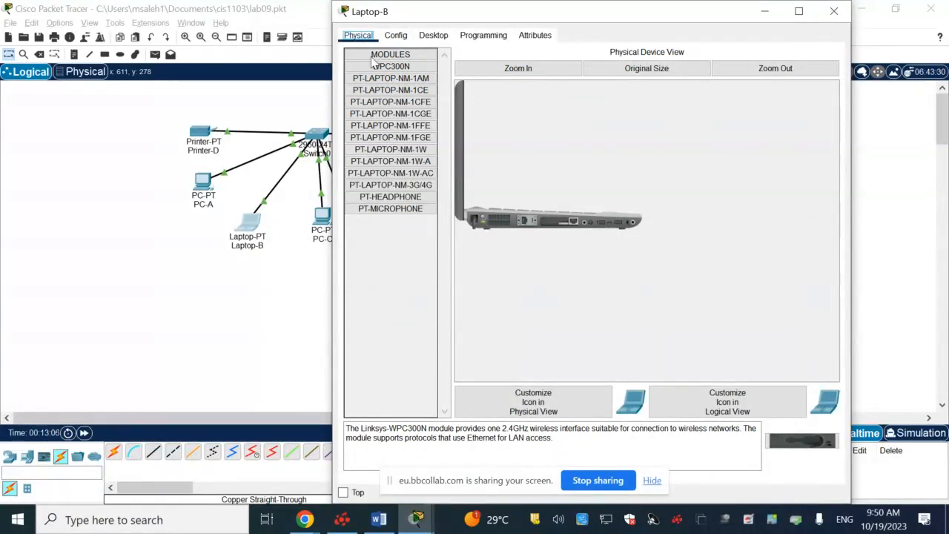
click(496, 221)
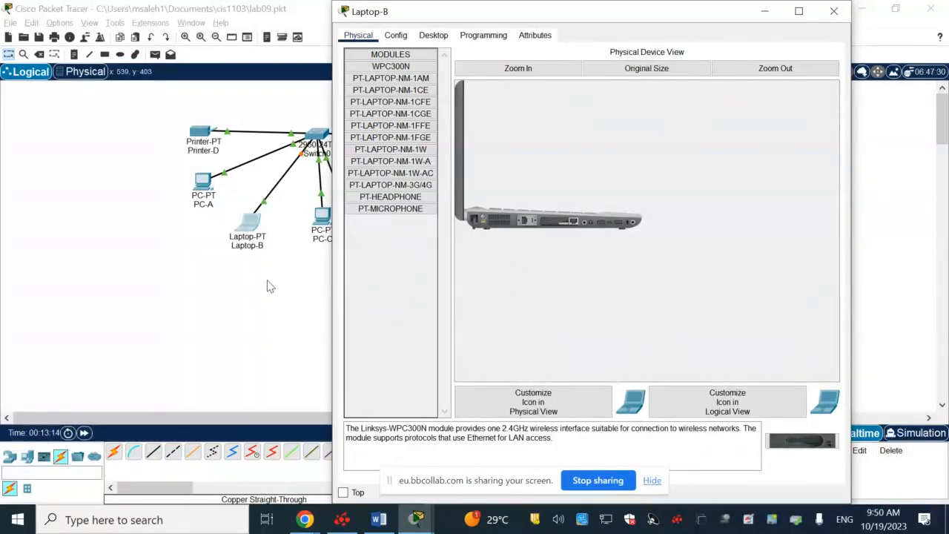
click(270, 287)
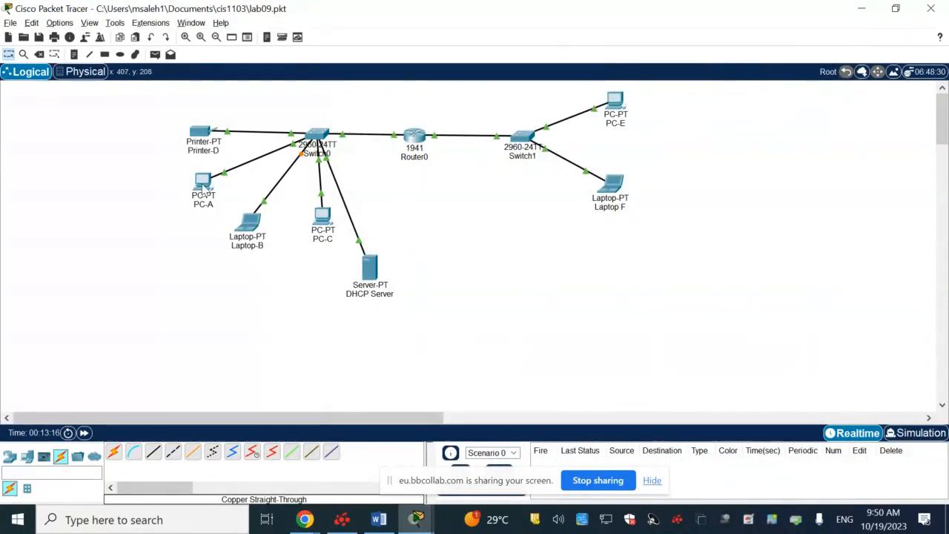
Check the port and IP address summaries of PC-A, Laptop-B, PC-C and the DHCP server in the topology
mouse_move(203, 190)
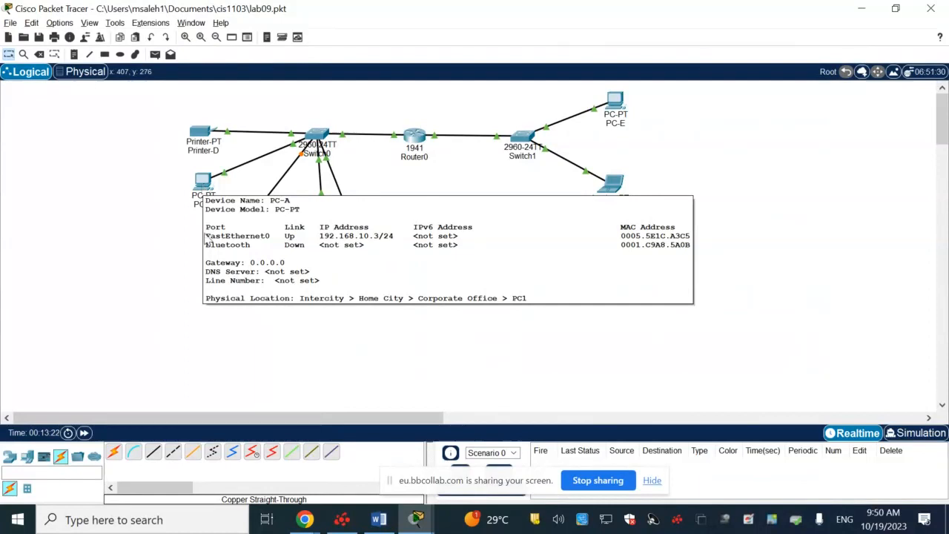
mouse_move(245, 235)
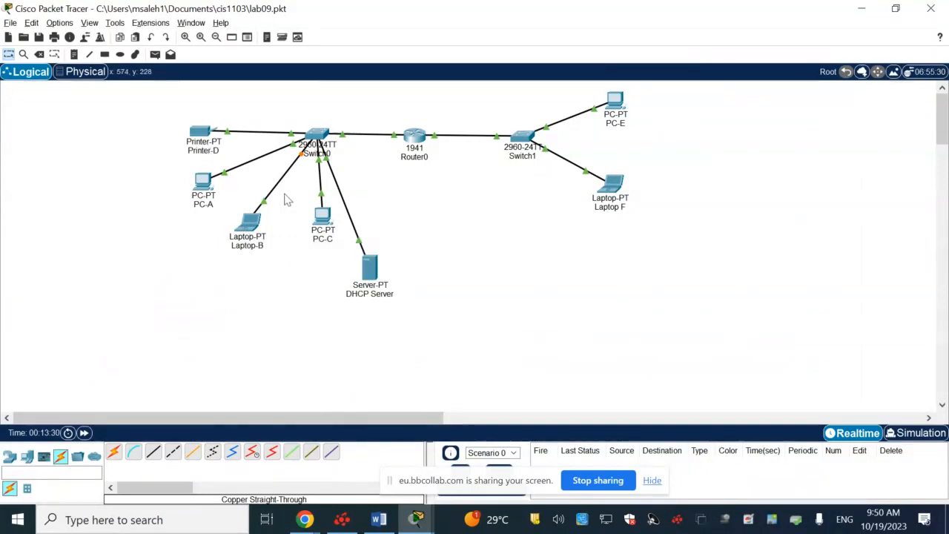
mouse_move(326, 218)
mouse_move(370, 275)
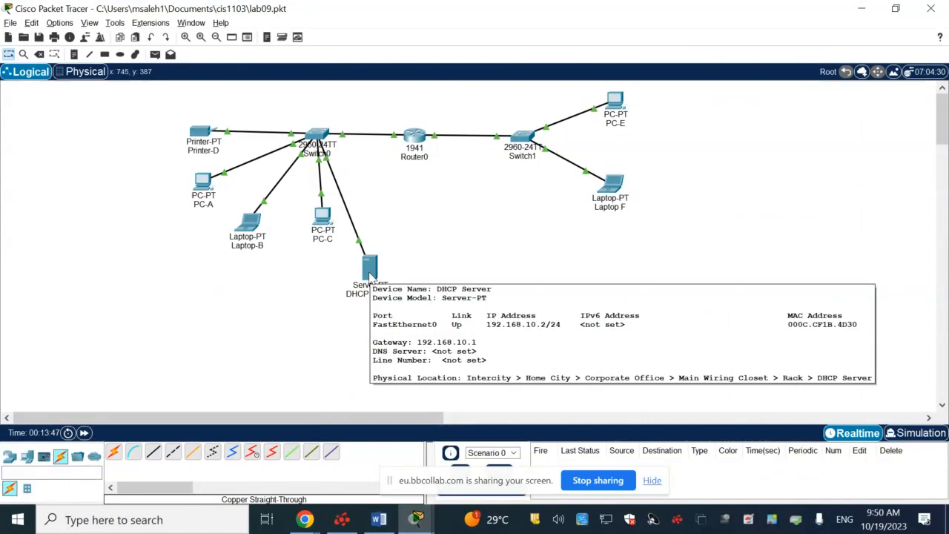
Open the DHCP server's IP configuration, check its default gateway, and move the window clear of the topology
click(370, 275)
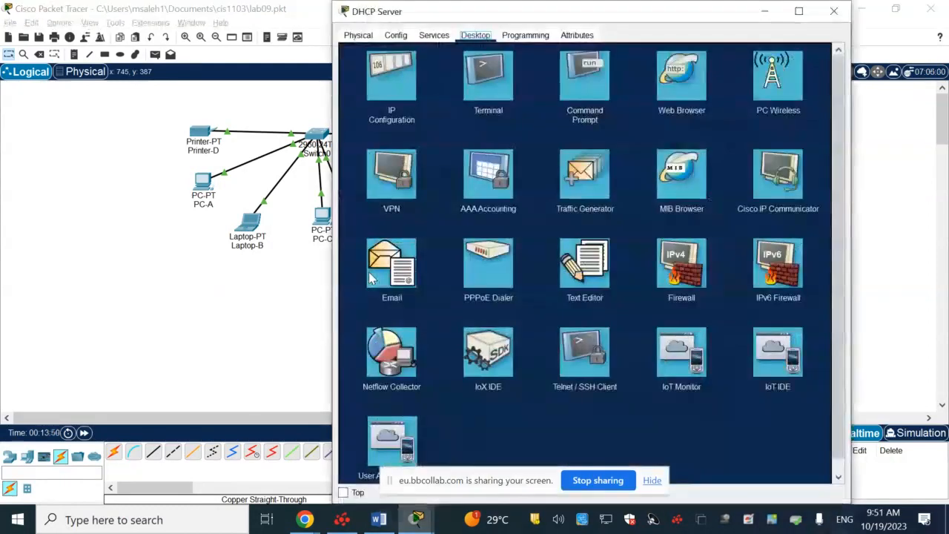
click(404, 104)
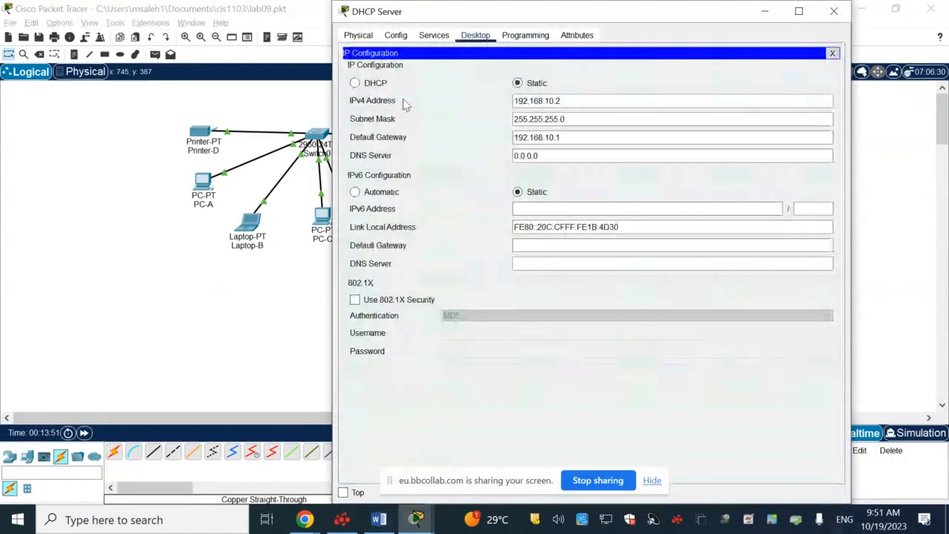
click(557, 136)
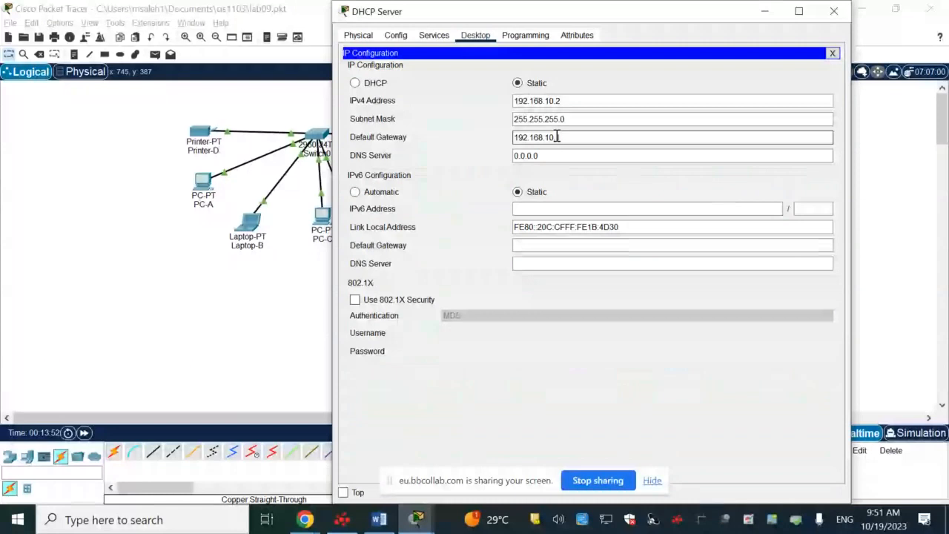
text(1)
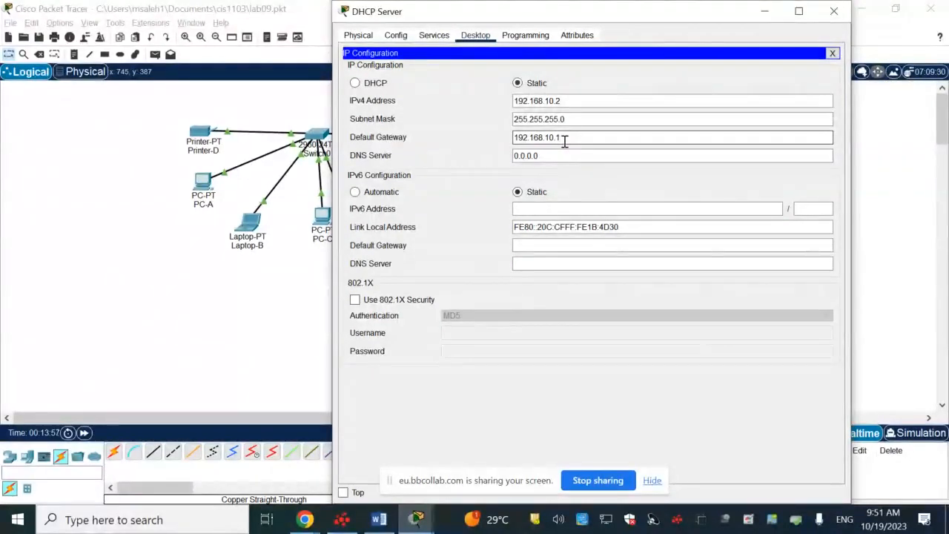
drag(590, 17, 734, 89)
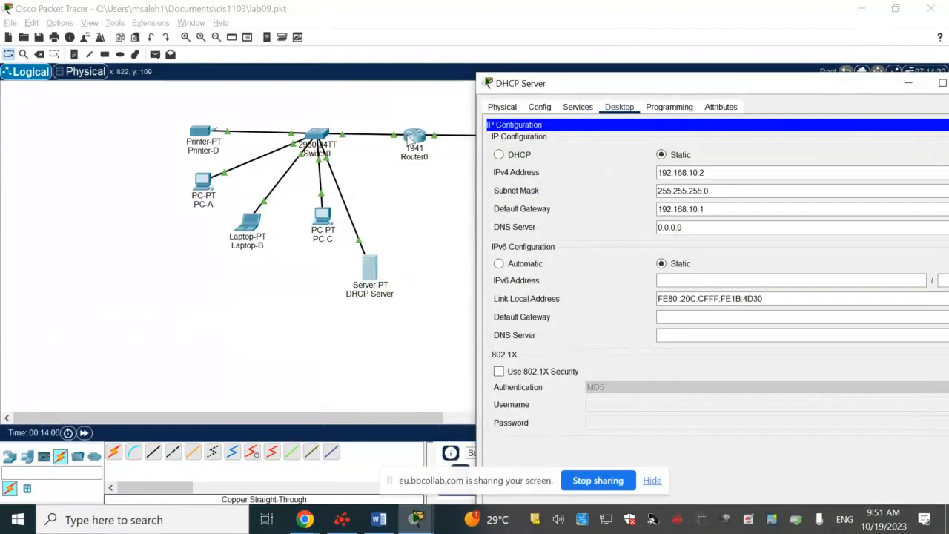
Review Router0's GigabitEthernet0/0 and GigabitEthernet0/1 IP settings, and close the router window
click(411, 138)
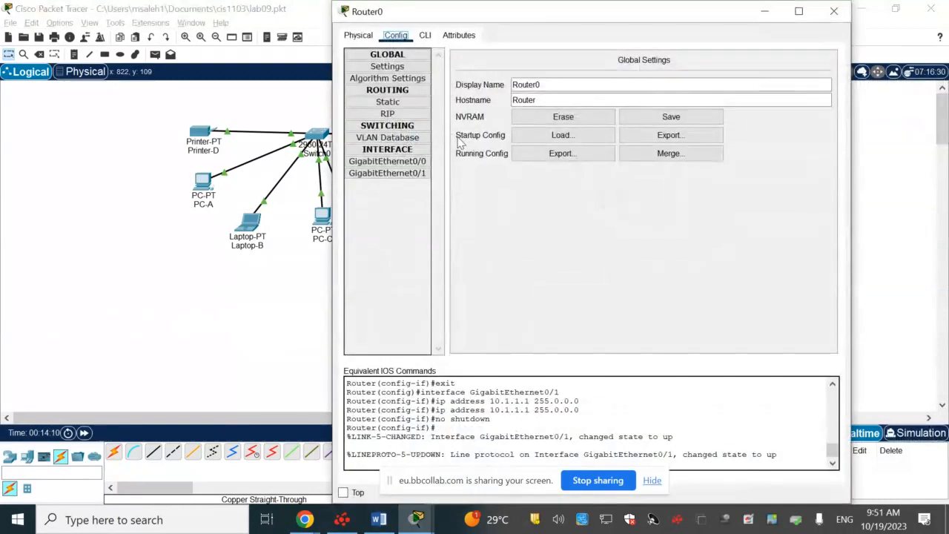
click(389, 162)
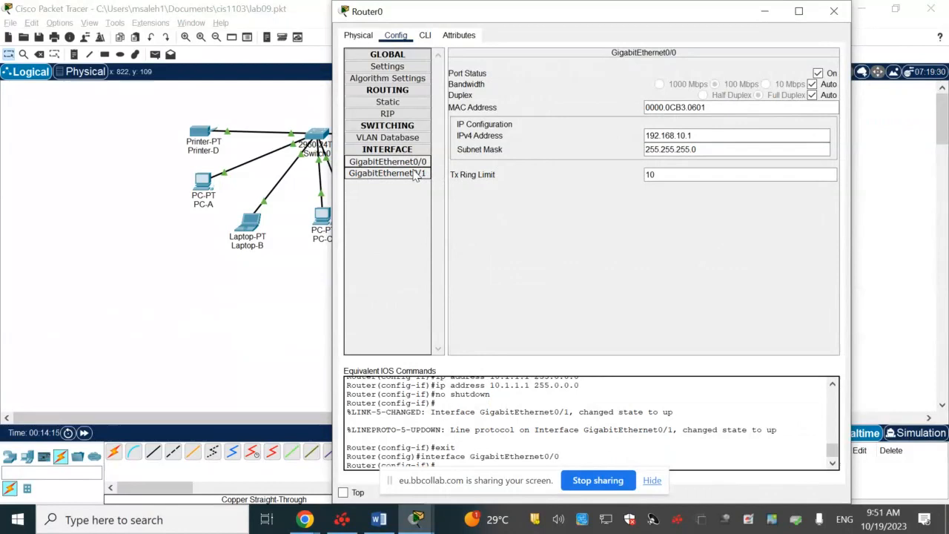
click(416, 174)
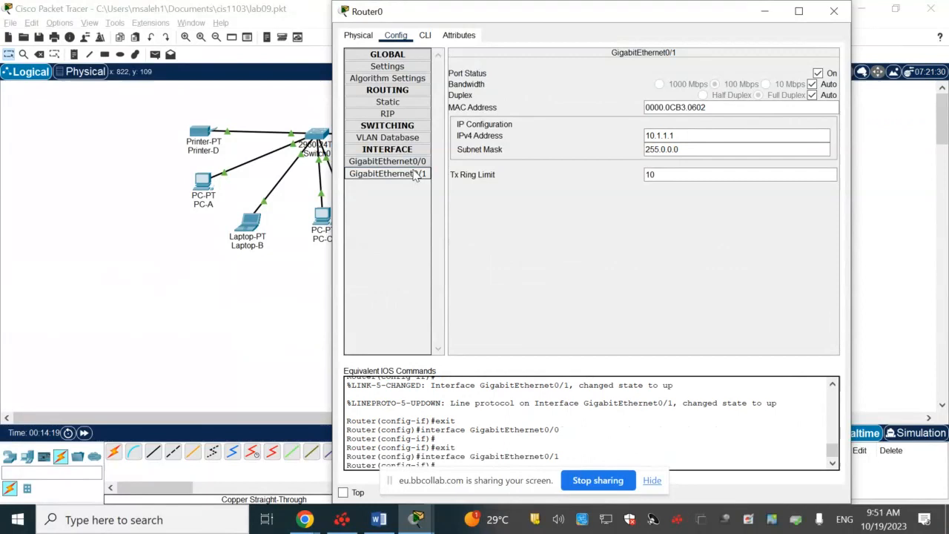
click(414, 163)
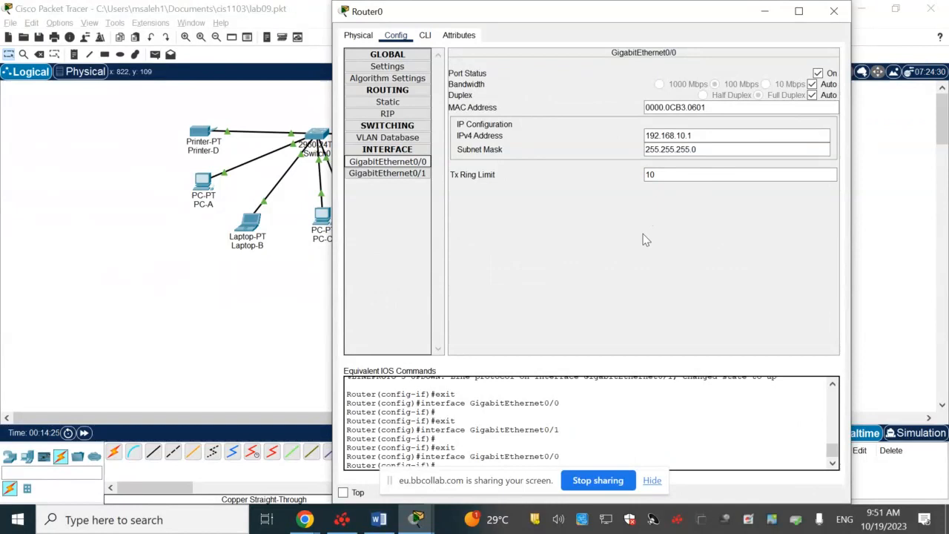
click(397, 173)
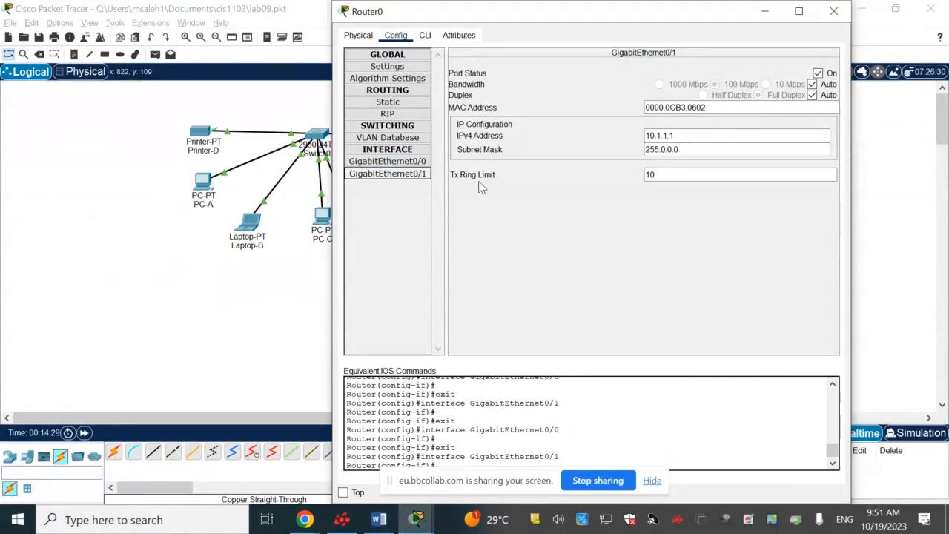
click(833, 14)
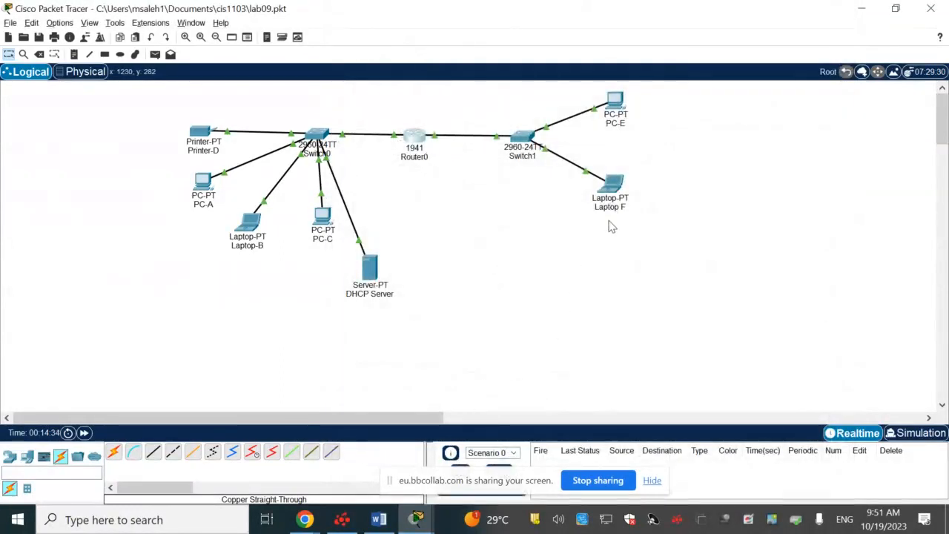
Switch to the Collaborate session in Chrome and mute the microphone
click(304, 518)
click(241, 483)
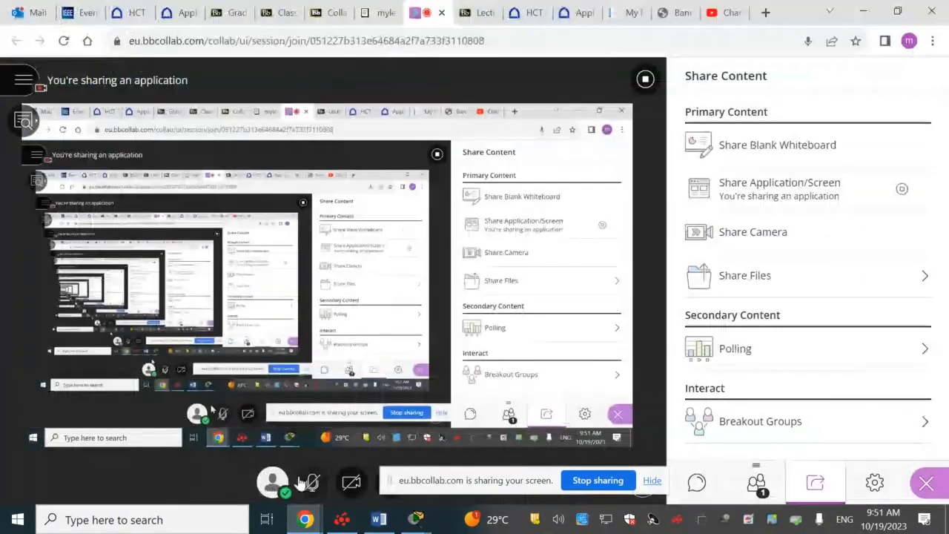